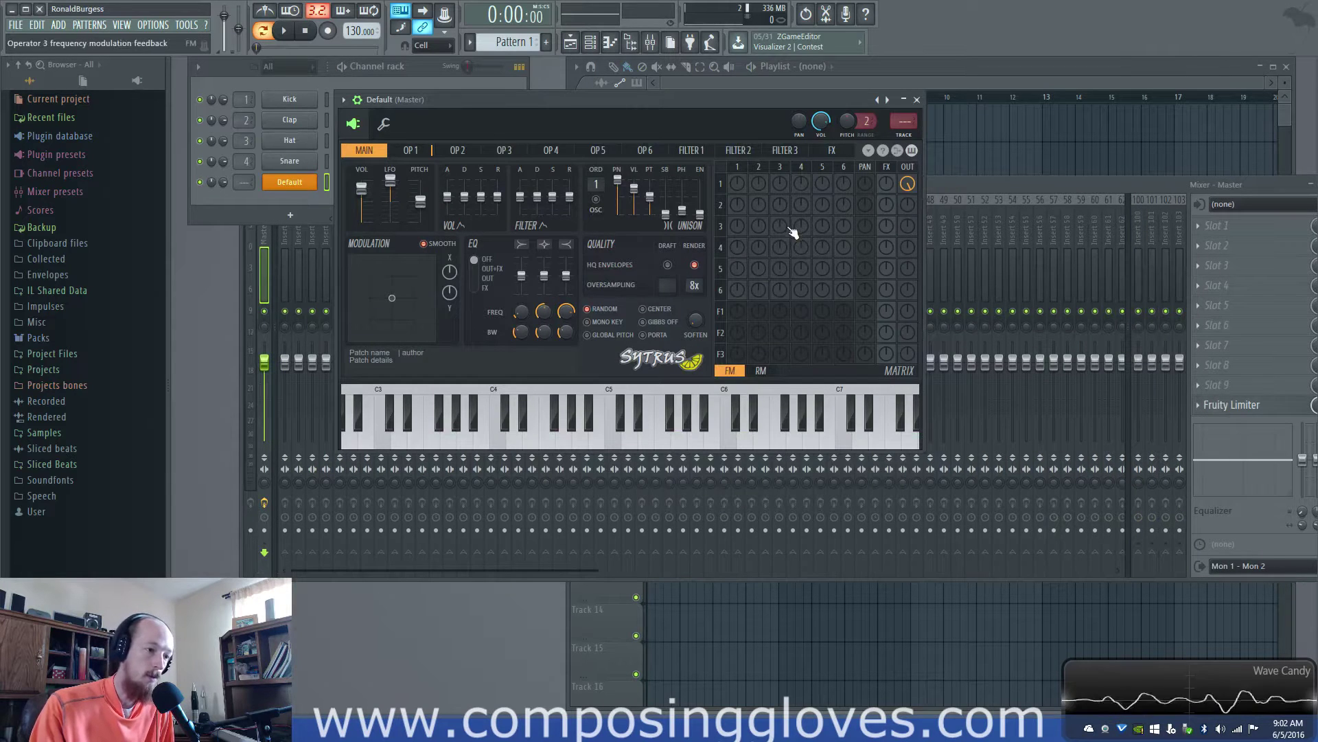
- Look through the matrix's RM and FM modes and the filter, effects and operator pages of Sytrus, finishing on operator 1
click(760, 377)
click(732, 372)
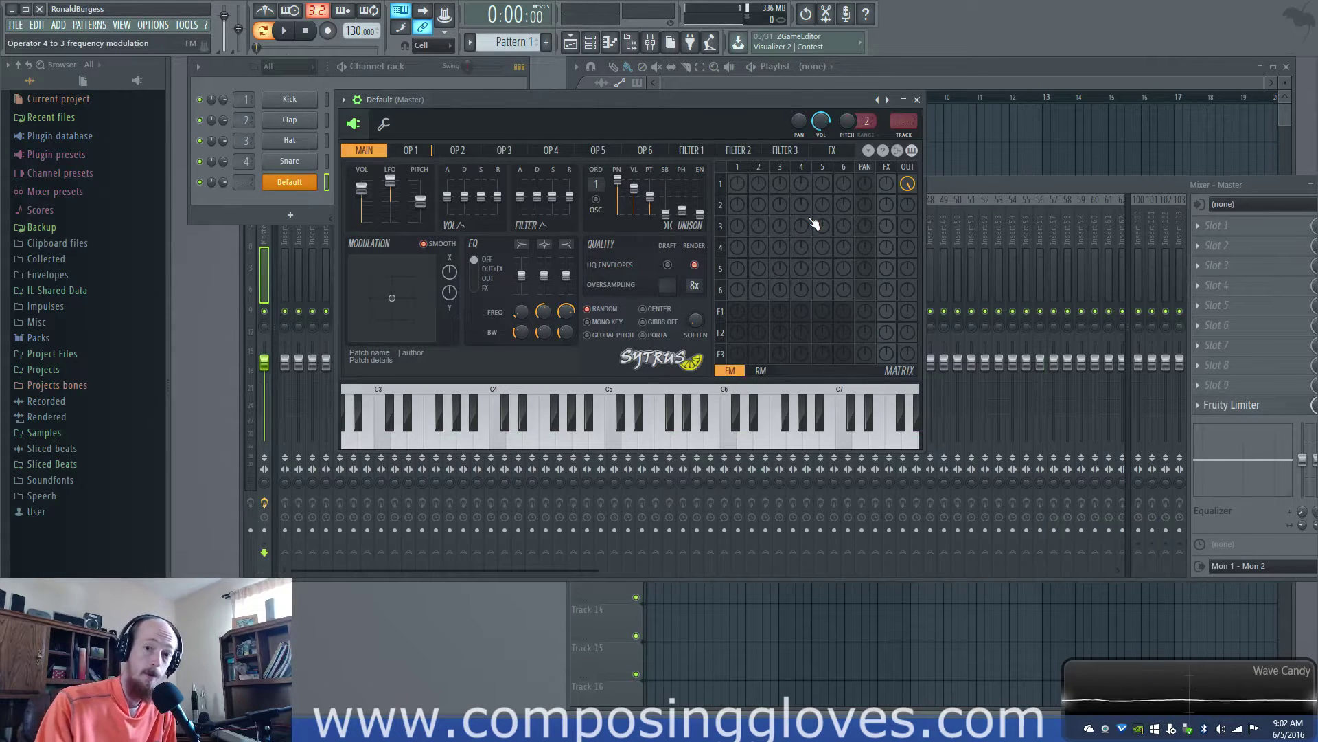
click(710, 153)
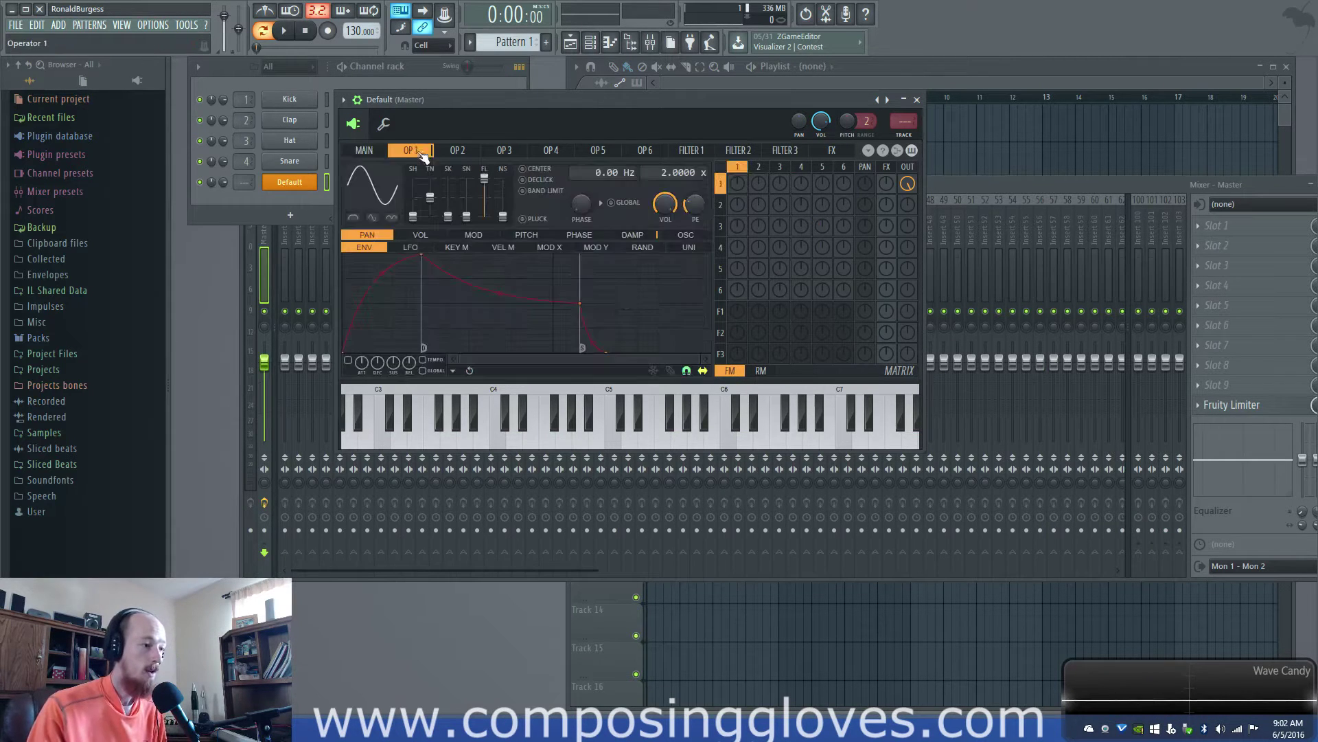
scroll(710, 154, up, 7)
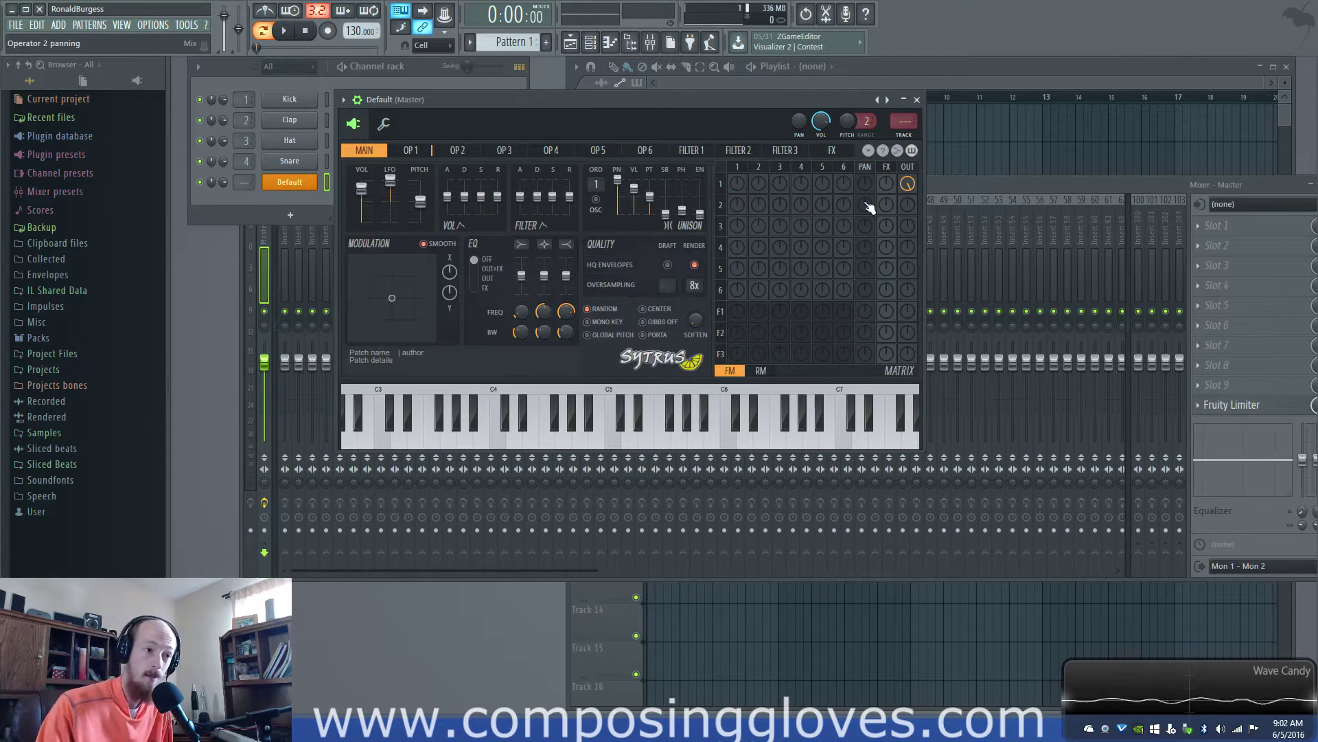
click(780, 167)
click(844, 167)
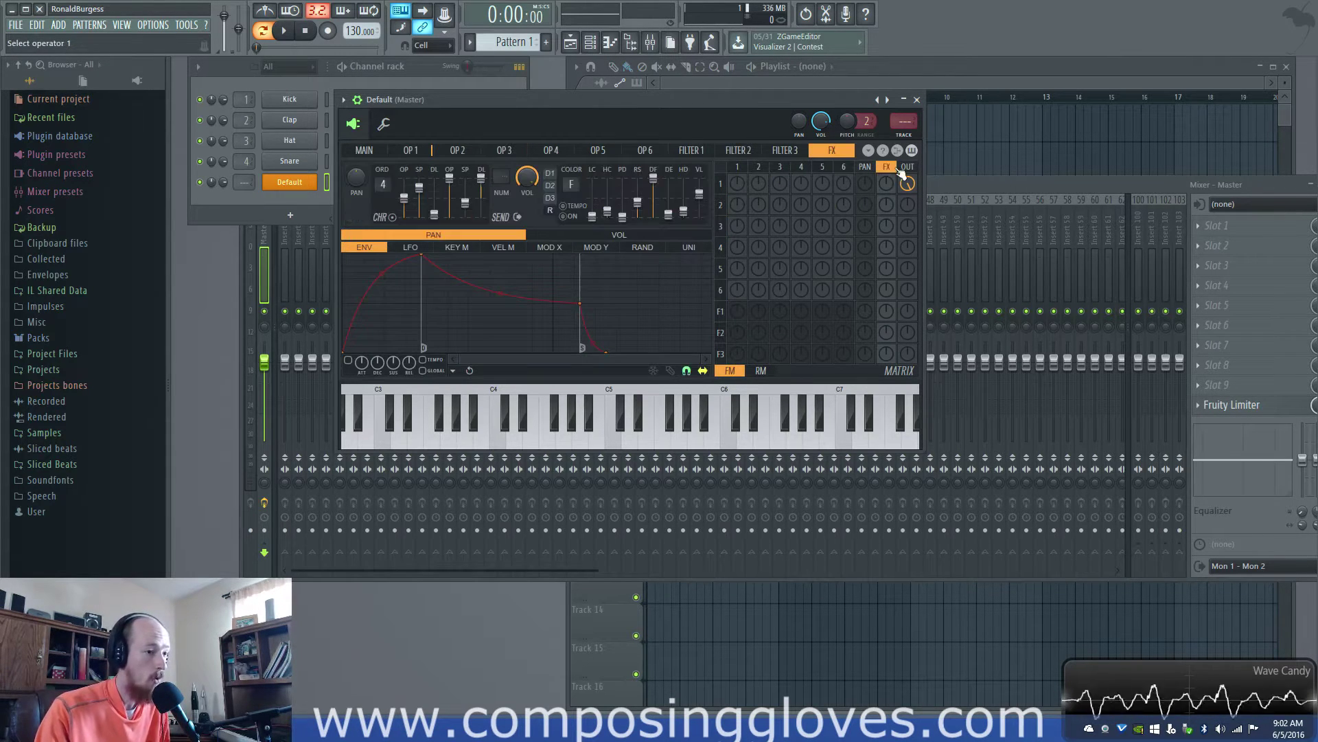
click(739, 167)
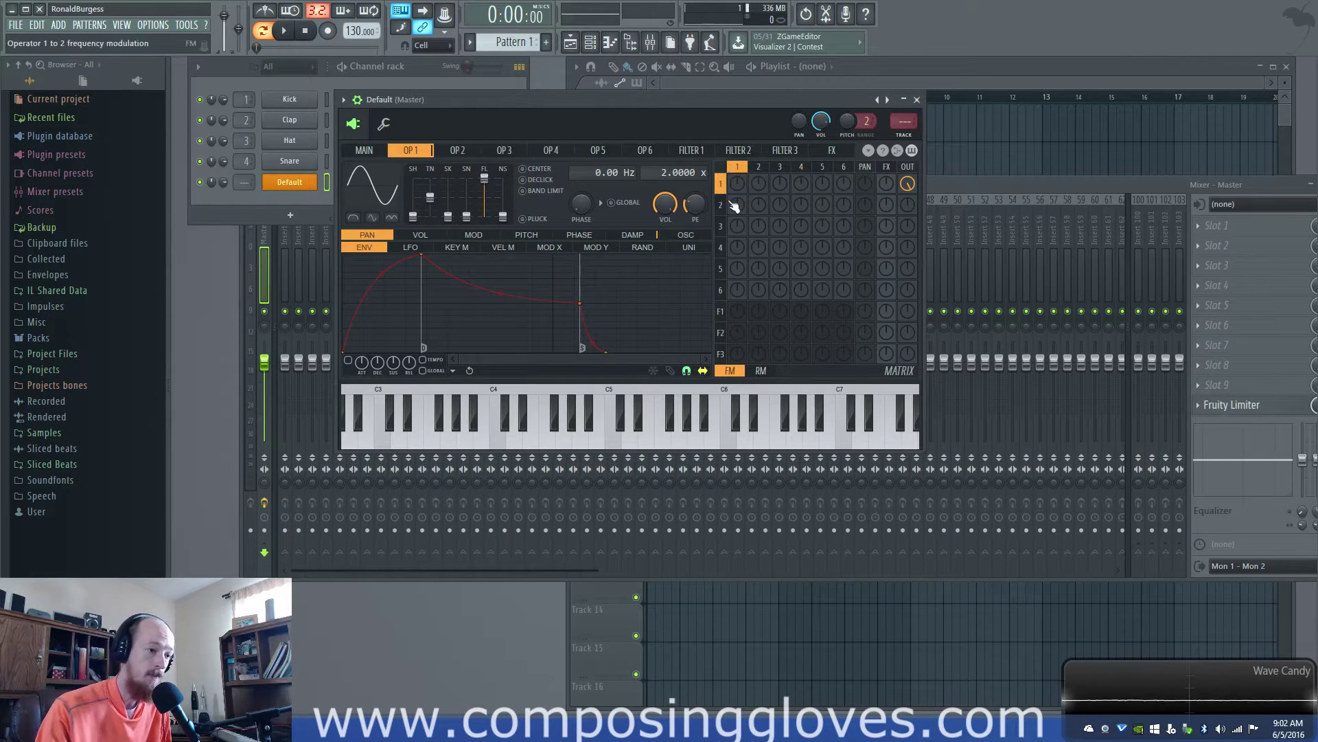
- Step through operators 1 to 6 in the matrix to view their settings, then return to operator 1
drag(726, 194, 722, 290)
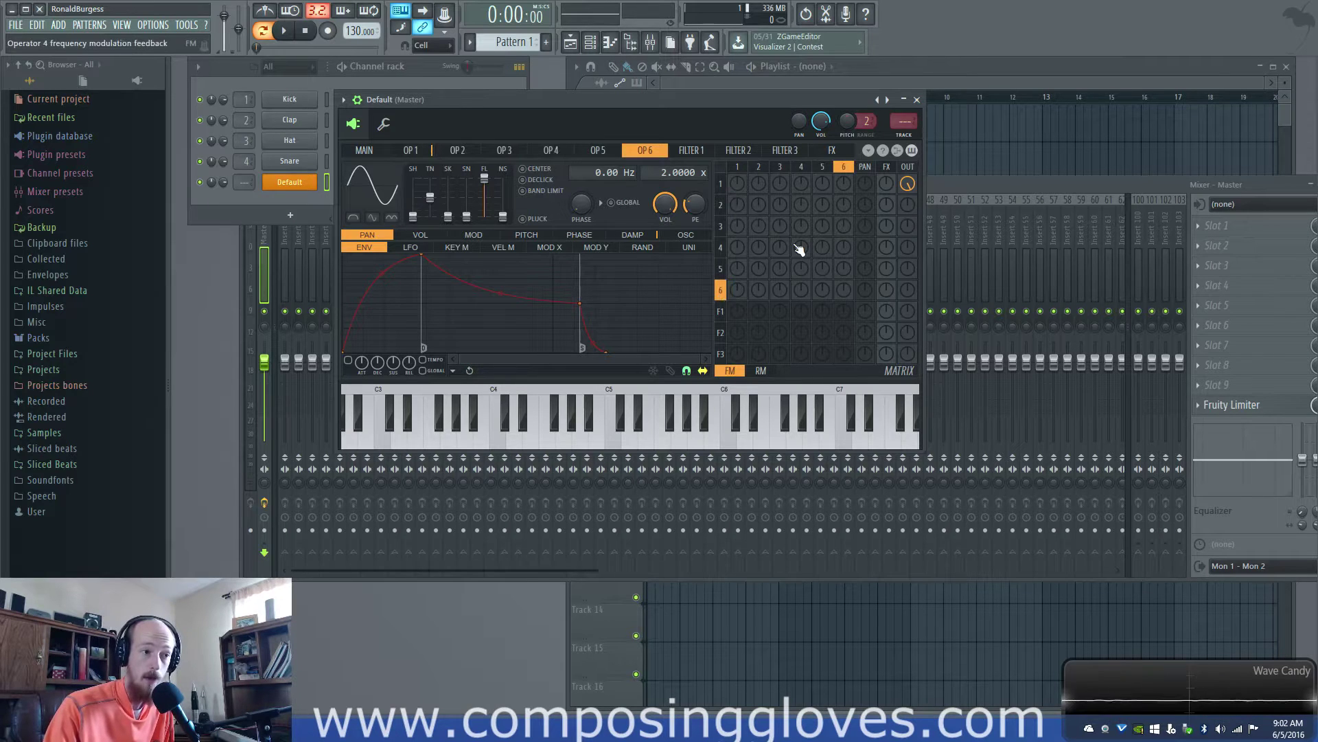
drag(844, 168, 737, 177)
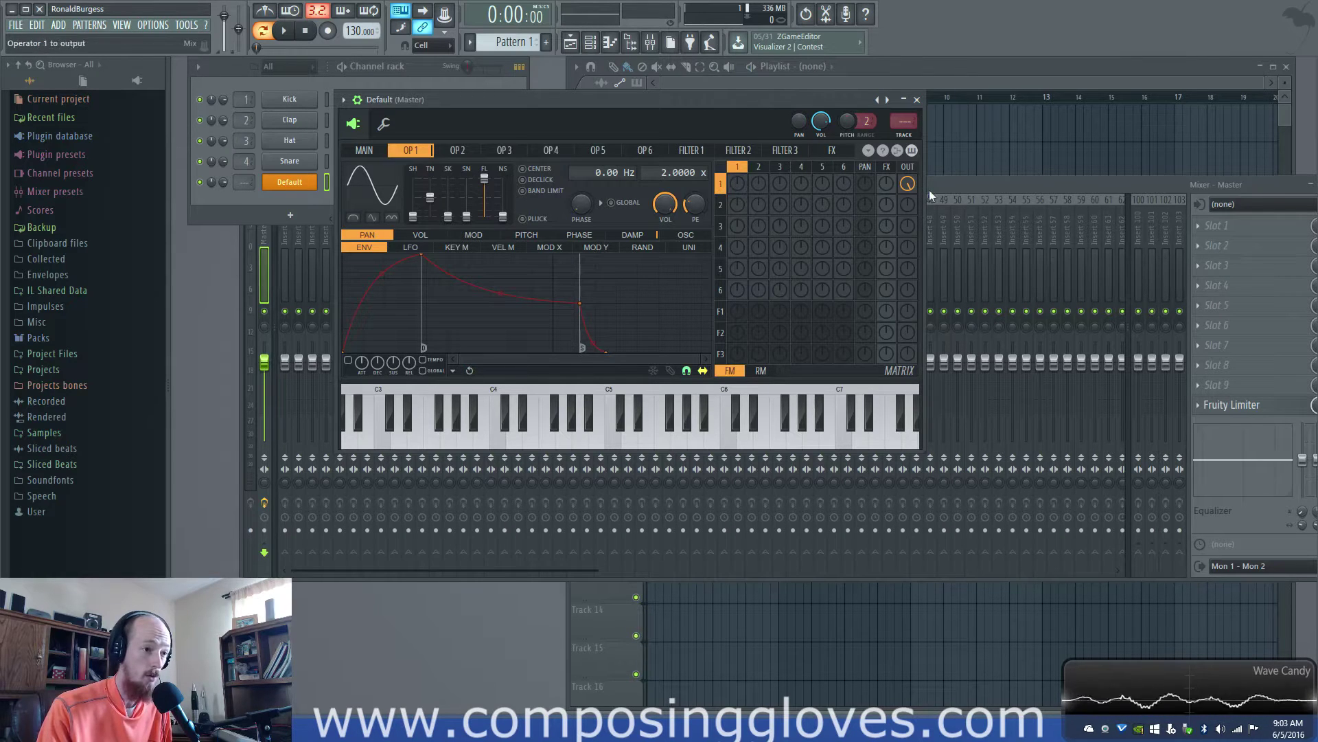
click(720, 205)
click(720, 226)
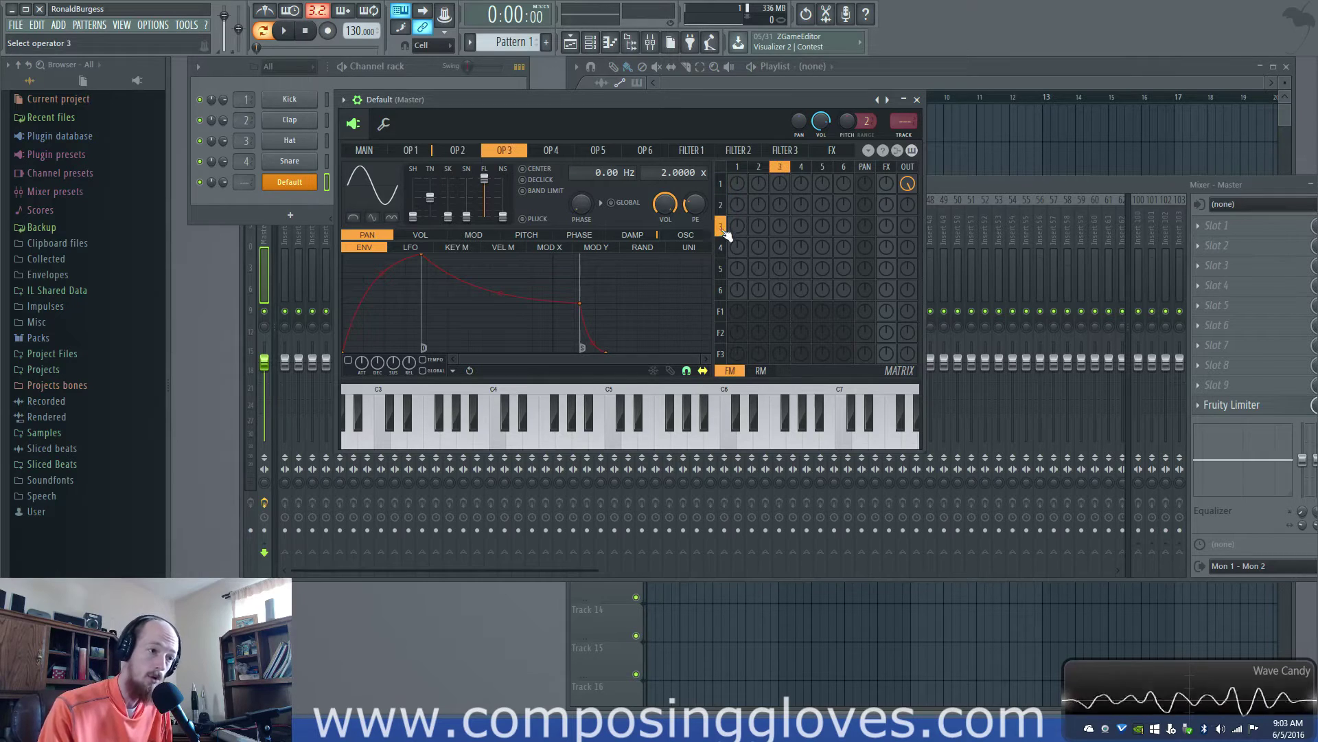
click(720, 247)
click(720, 269)
click(726, 193)
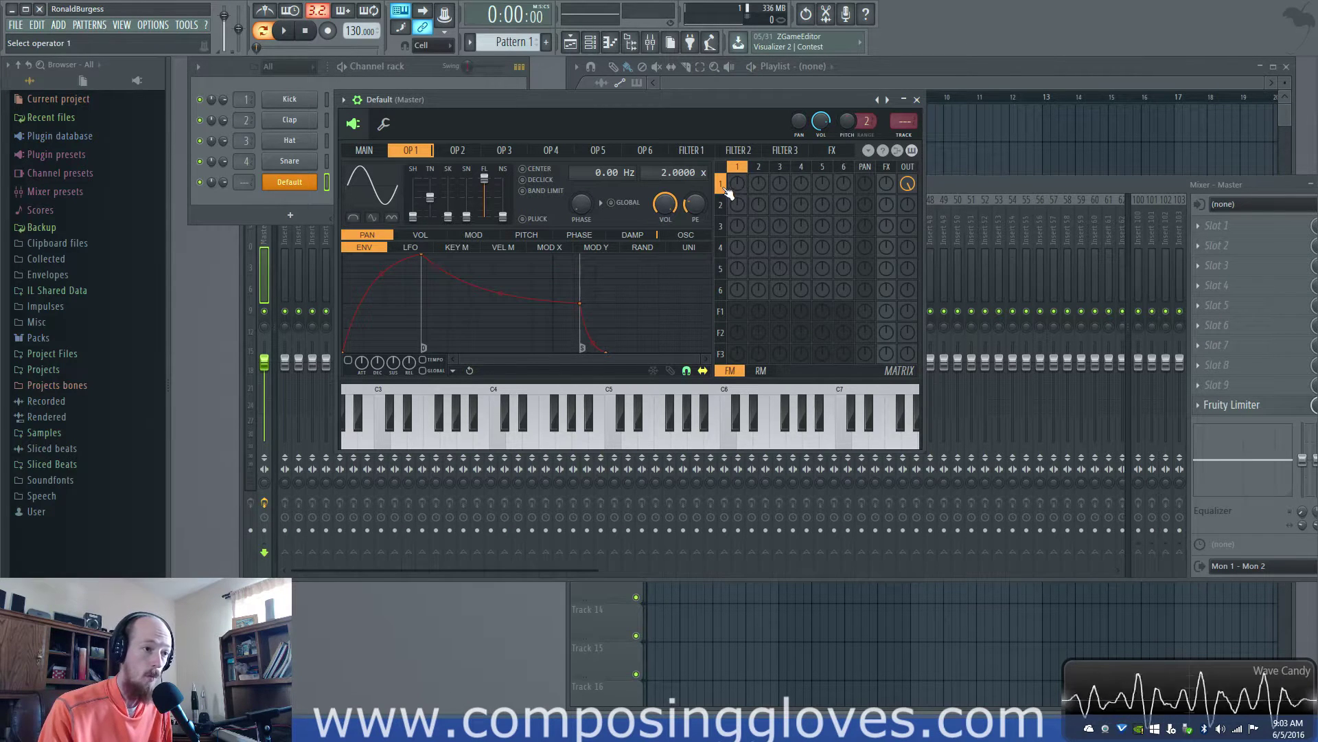
- Try frequency modulation feedback on operator 1, then reset the feedback amount to zero
drag(738, 183, 751, 187)
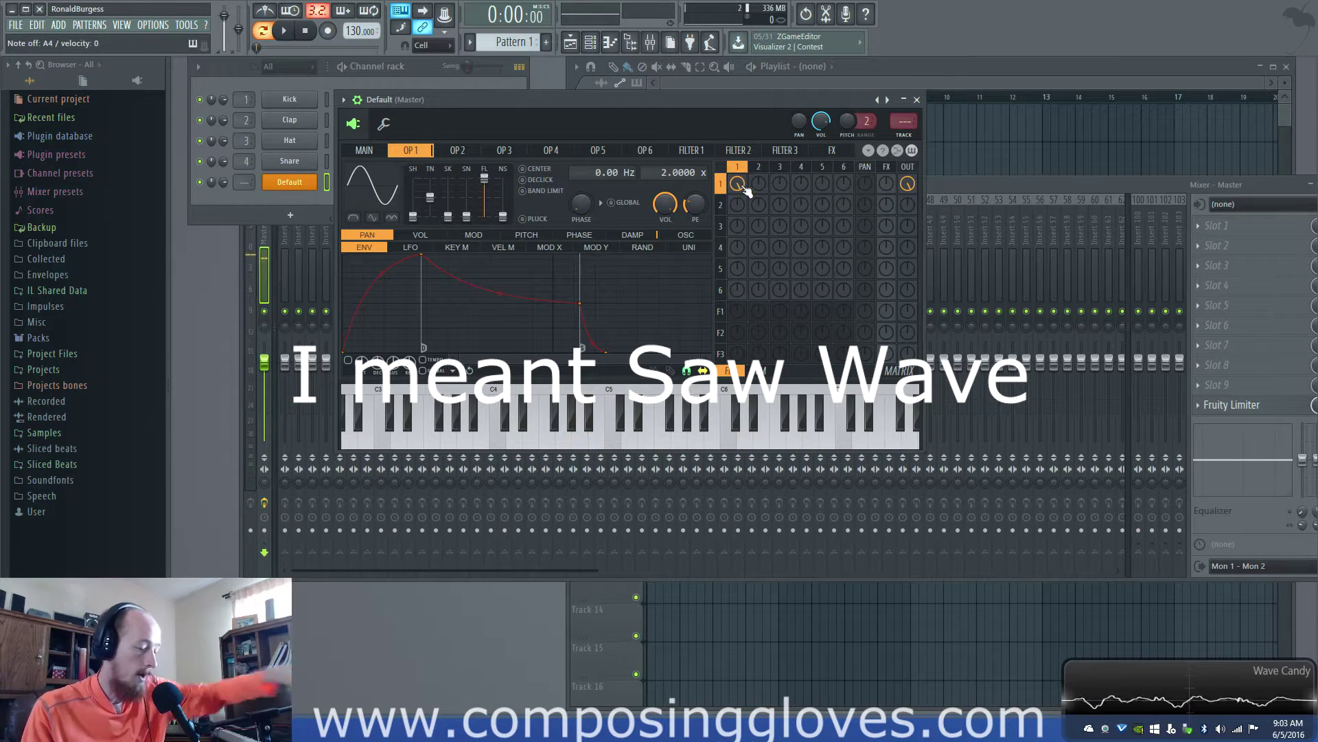
mouse_move(747, 190)
mouse_down()
mouse_move(747, 220)
mouse_move(753, 187)
mouse_up()
click(762, 167)
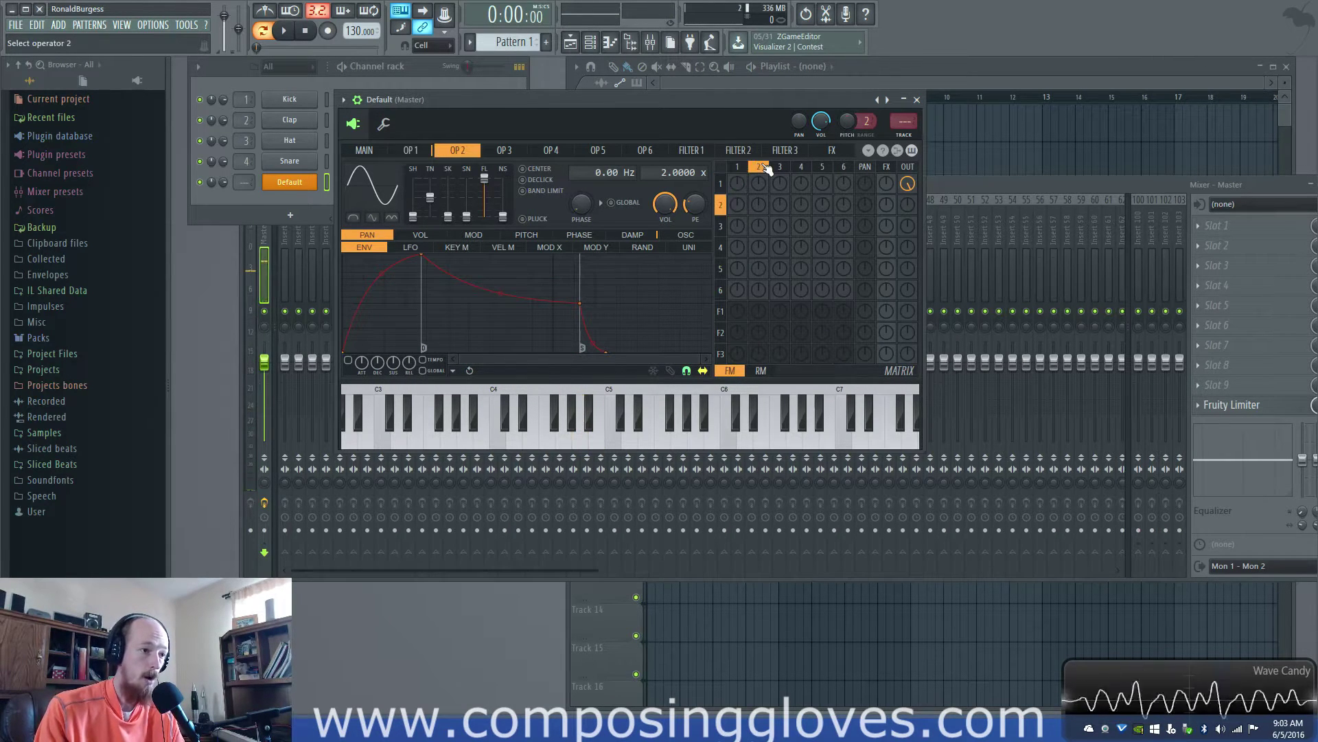
click(761, 185)
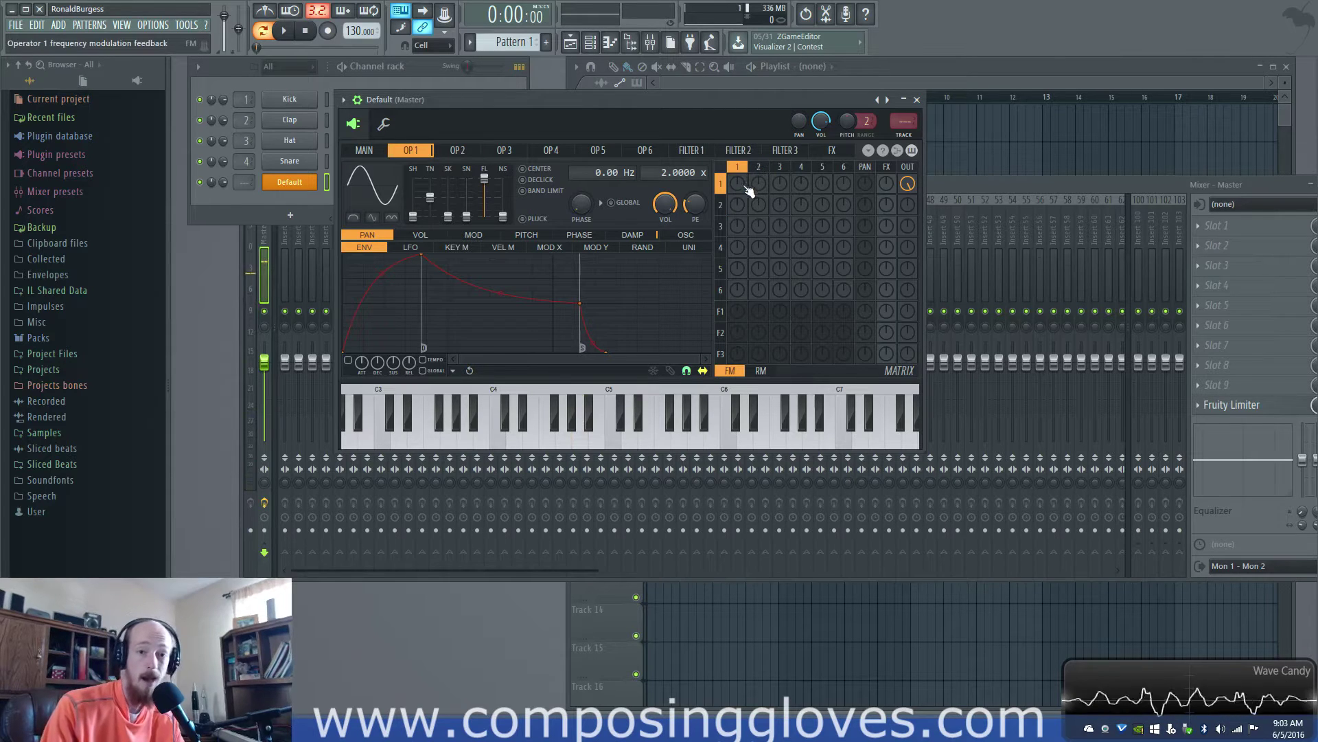
click(758, 182)
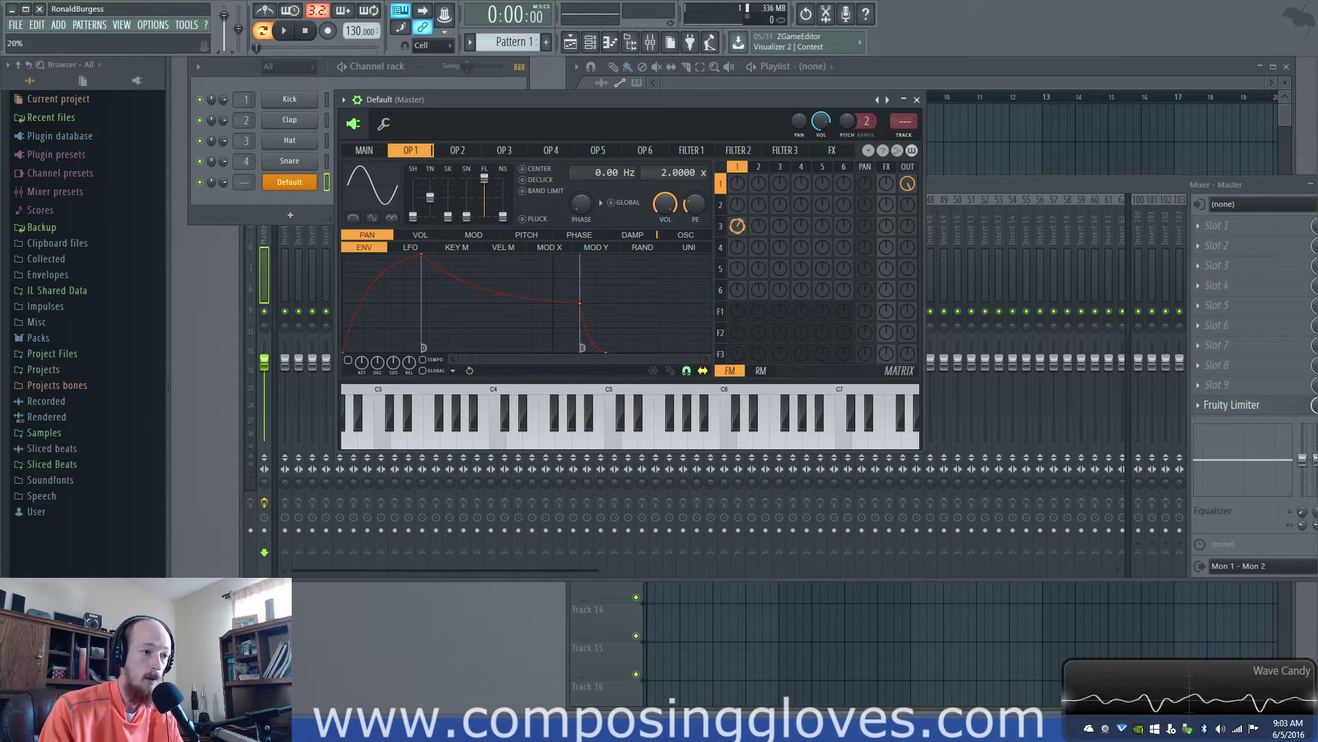
- Try modulating operator 3 with operator 1 at about 20%, then reset the amount and view operators 1 and 2
drag(737, 227, 743, 242)
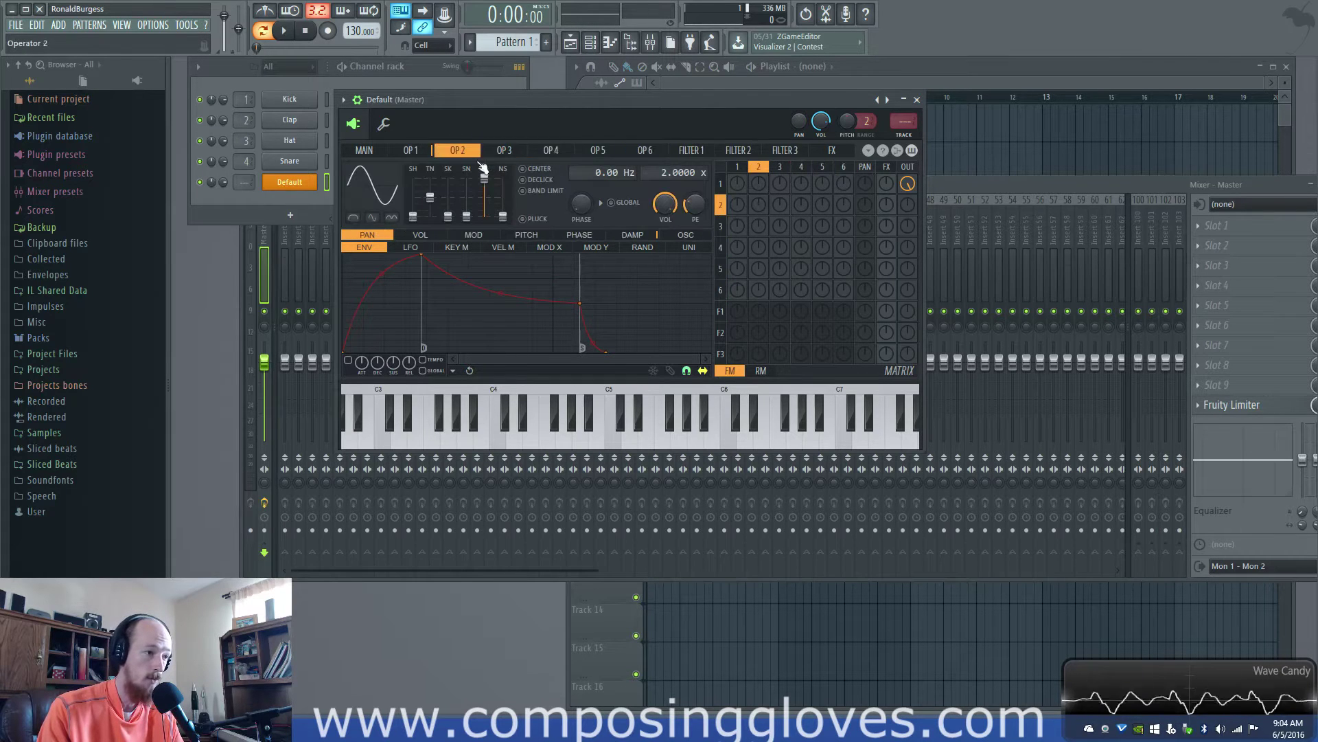
click(719, 270)
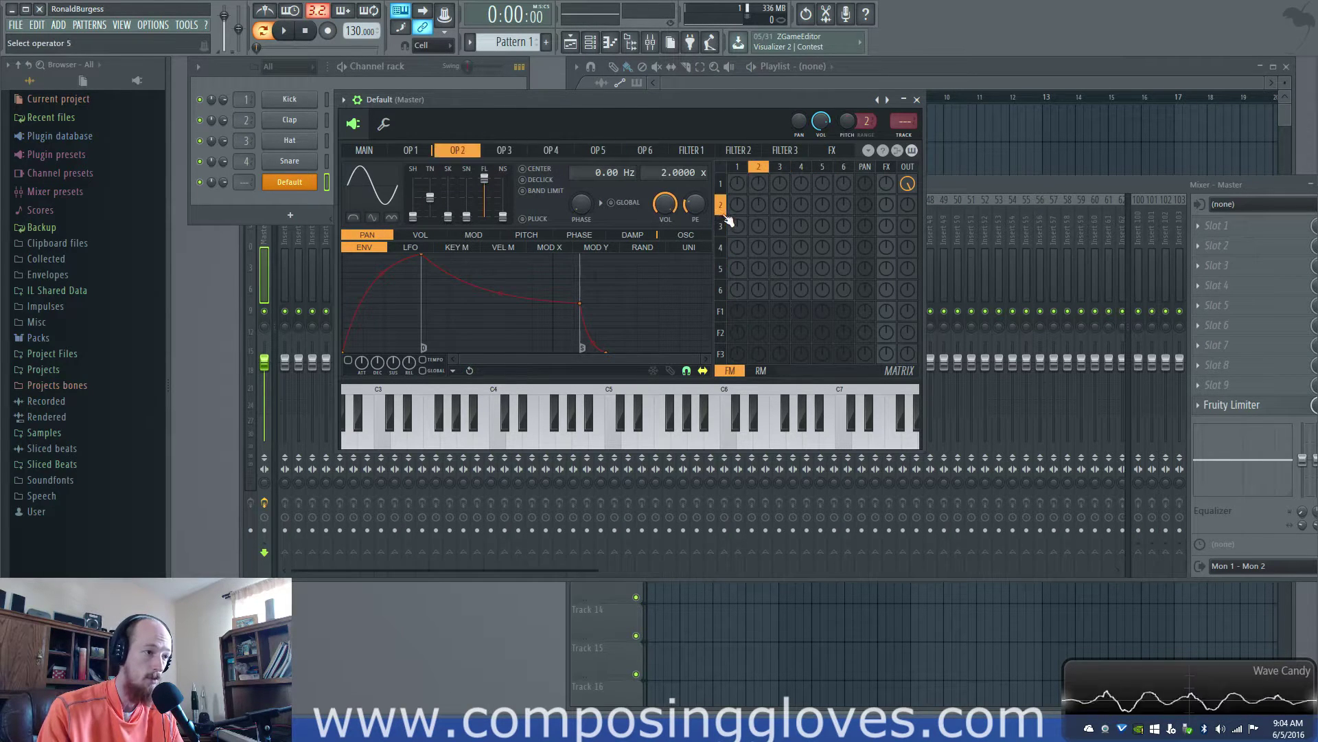
click(722, 182)
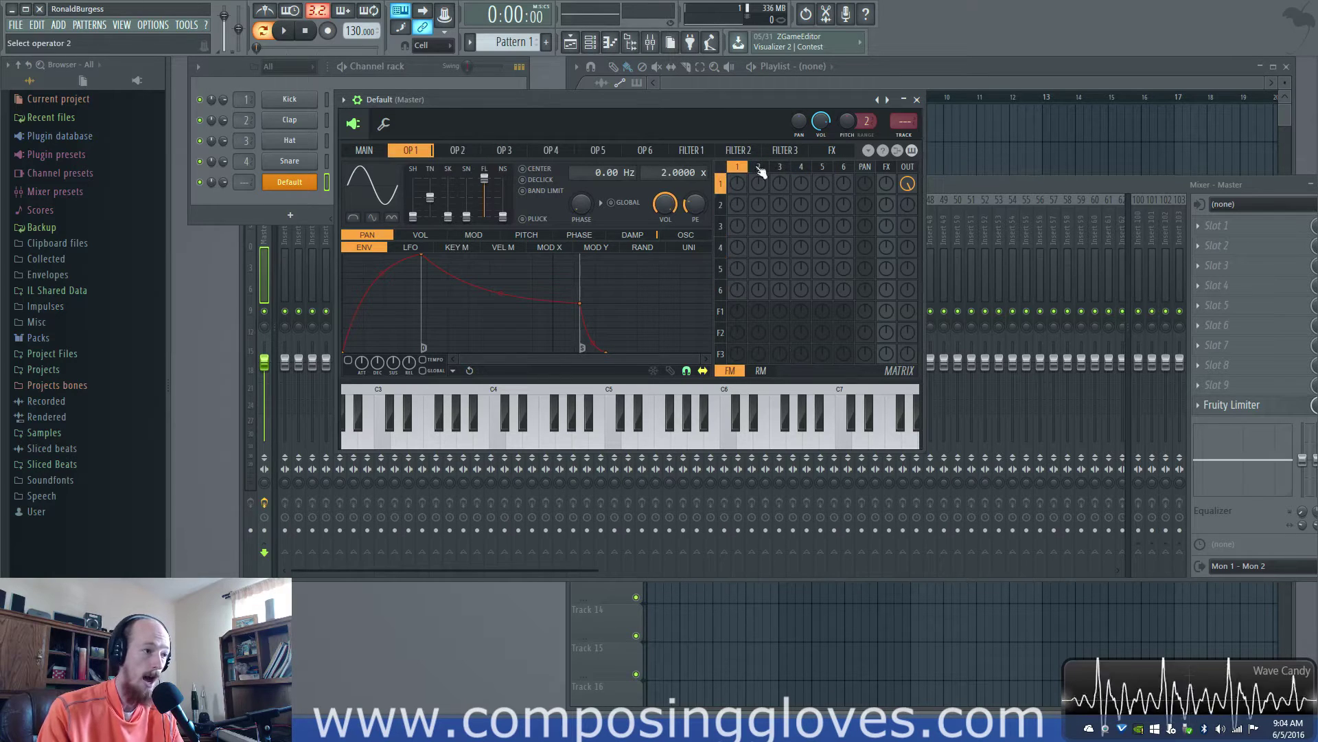
click(461, 152)
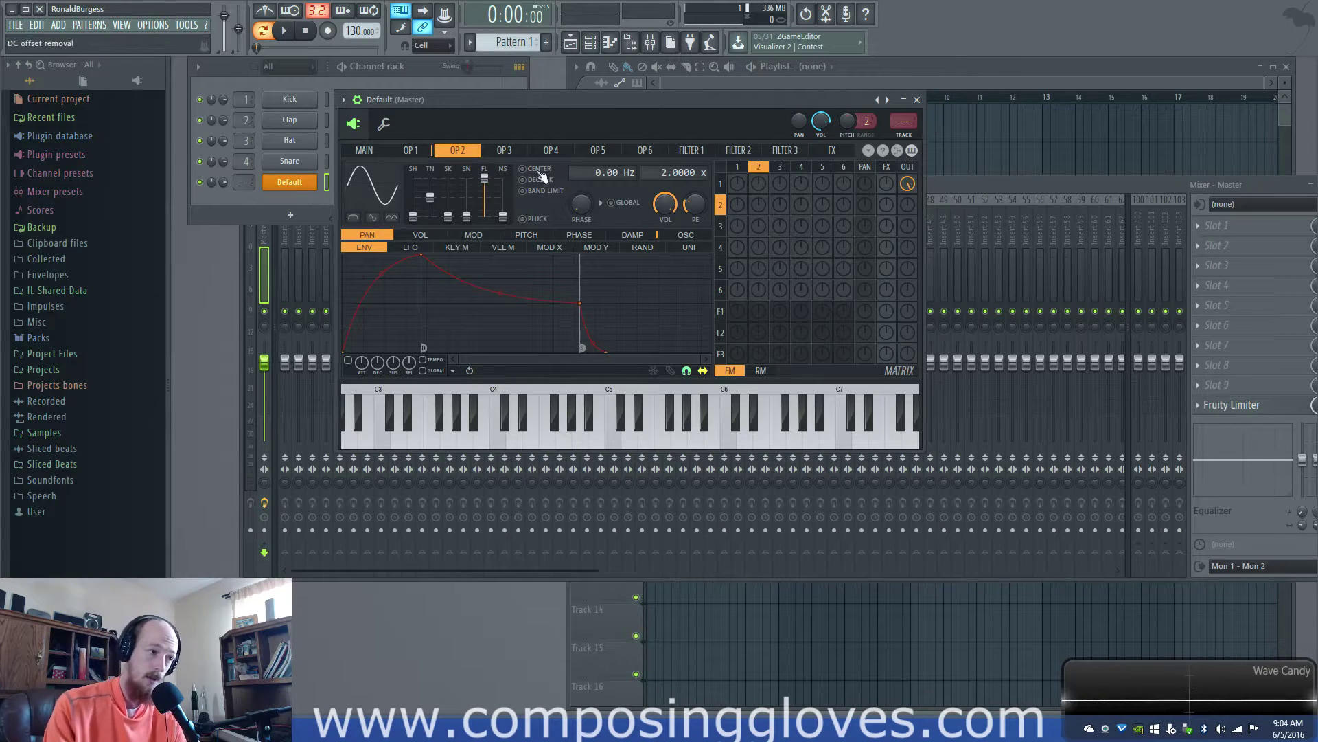
- Try varying operator 1's output level and sending operator 2 to the output at about 65%, then remove operator 2
mouse_move(910, 184)
mouse_down()
mouse_move(910, 165)
mouse_move(907, 206)
mouse_move(907, 173)
mouse_up()
click(721, 184)
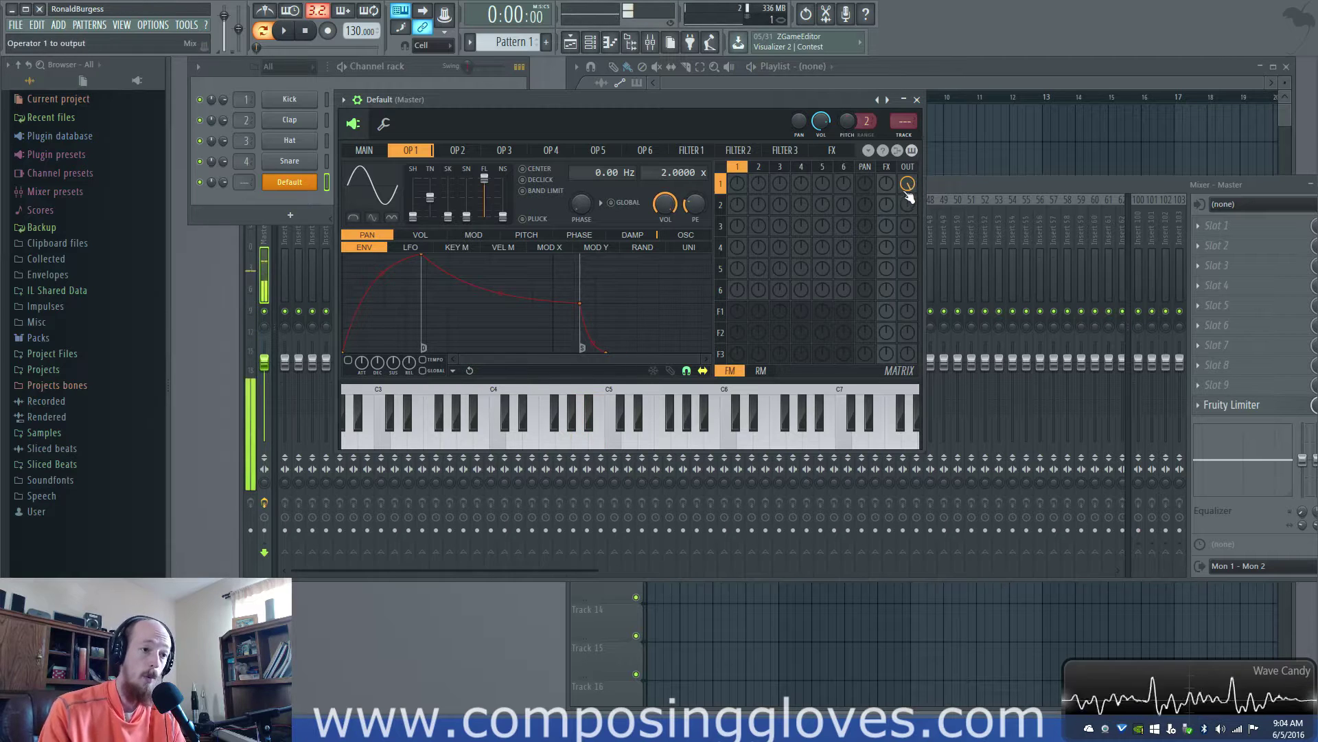
drag(908, 205, 908, 185)
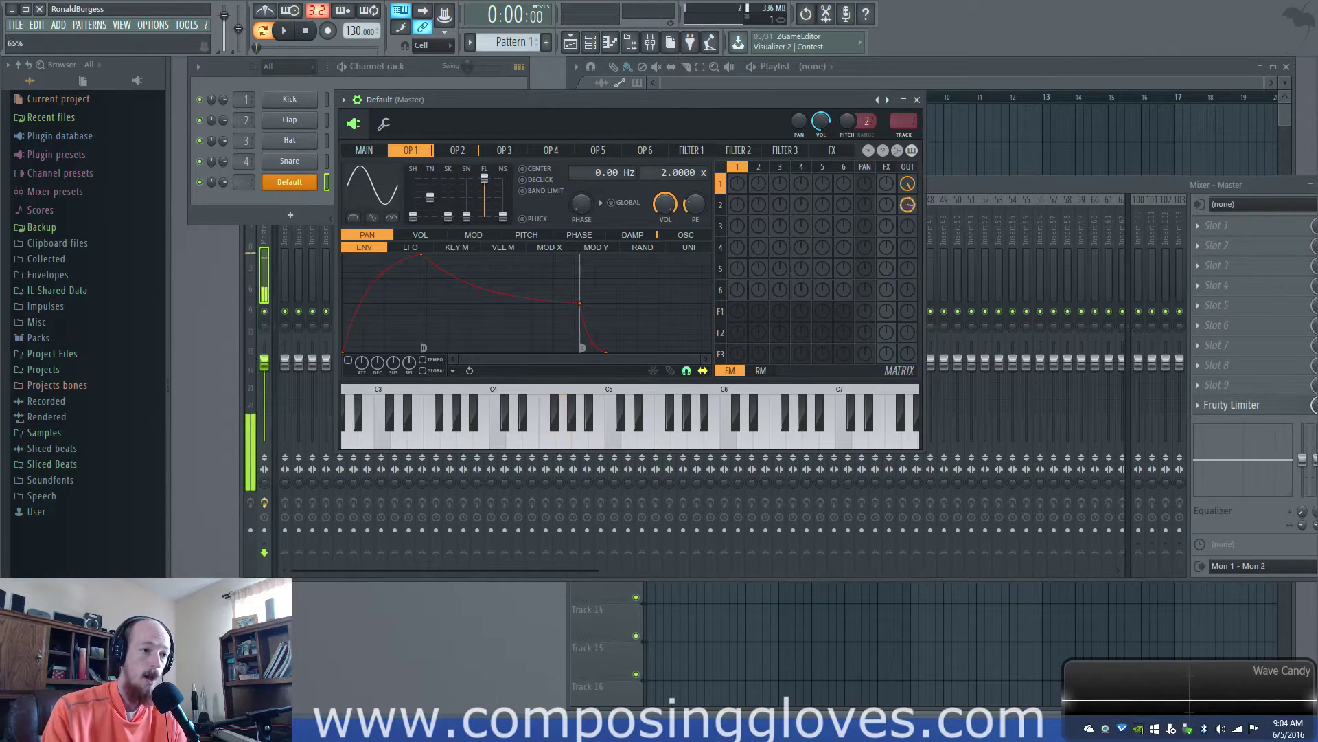
drag(910, 204, 910, 226)
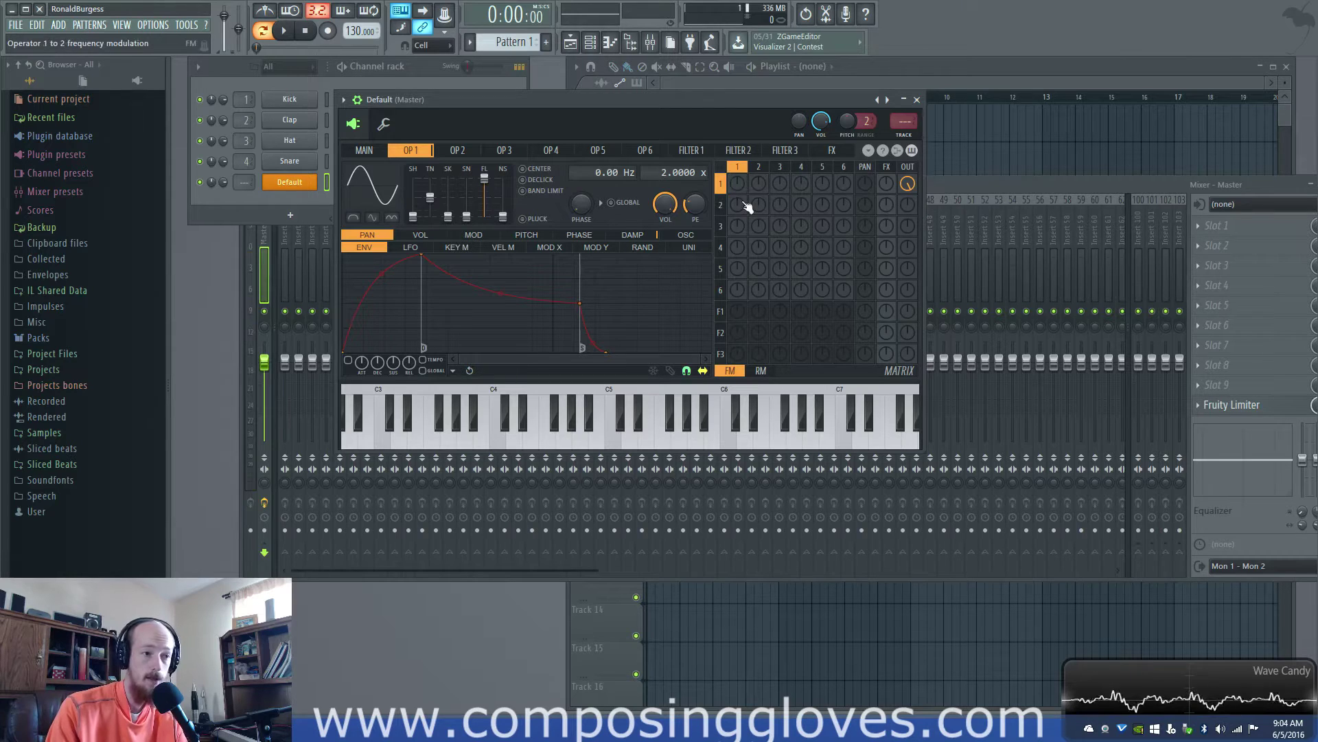
- Try about 12% frequency modulation feedback on operator 2, then reset it to zero
scroll(761, 208, up, 3)
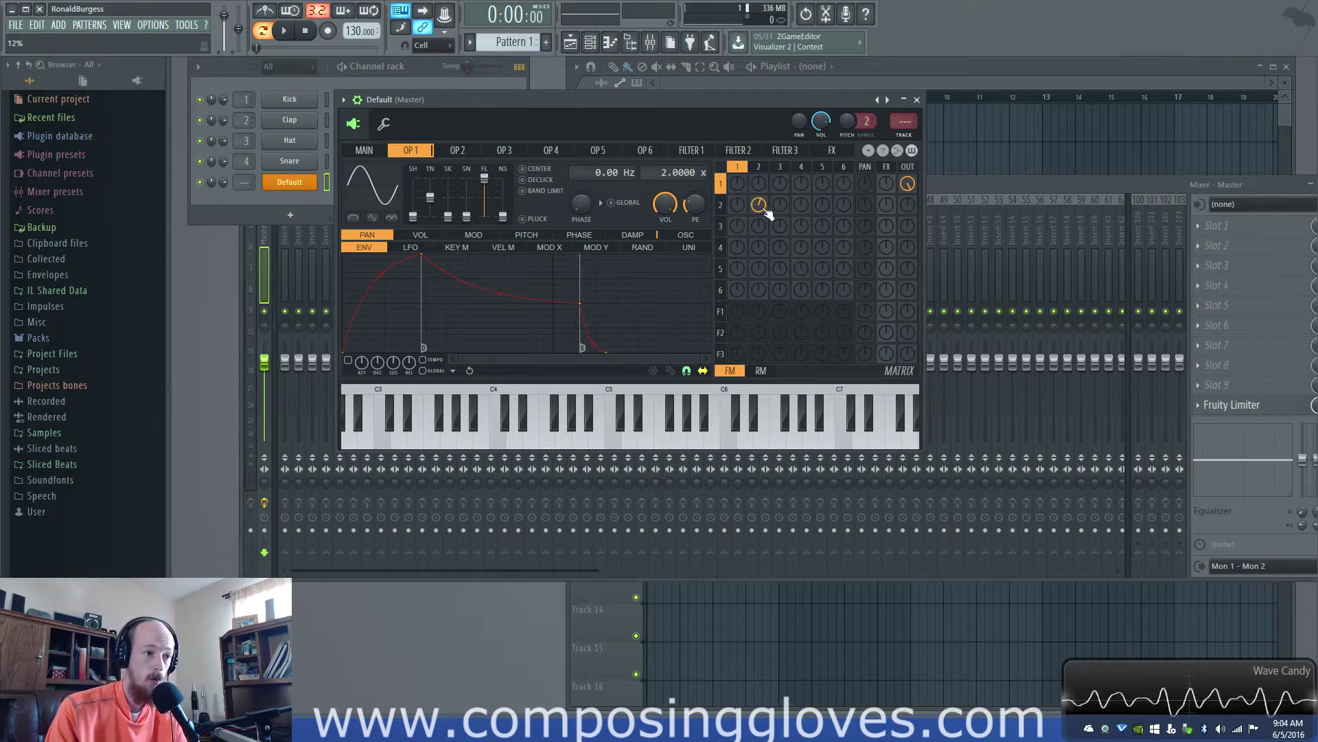
scroll(764, 212, up, 2)
scroll(762, 210, down, 5)
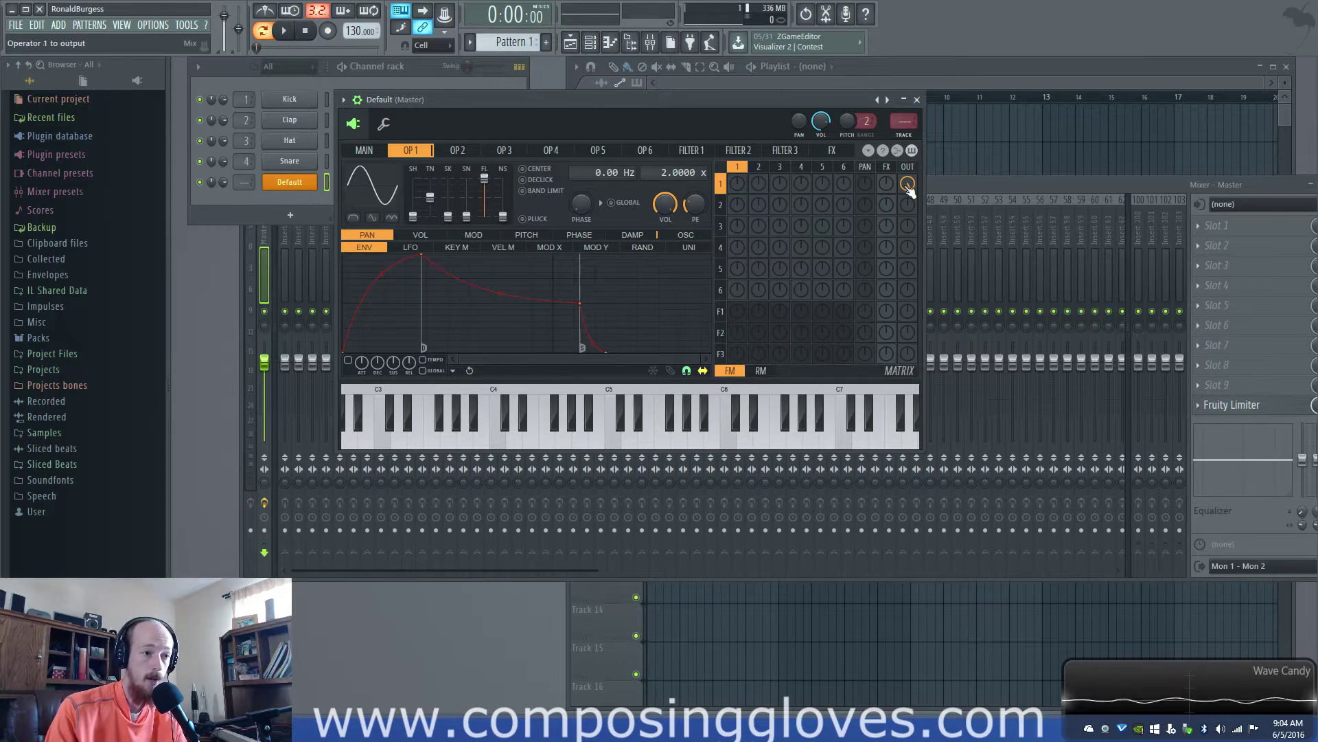
- Send operators 1 and 3 to the output at 100% each
mouse_move(907, 184)
mouse_down()
mouse_move(907, 171)
mouse_move(909, 189)
mouse_up()
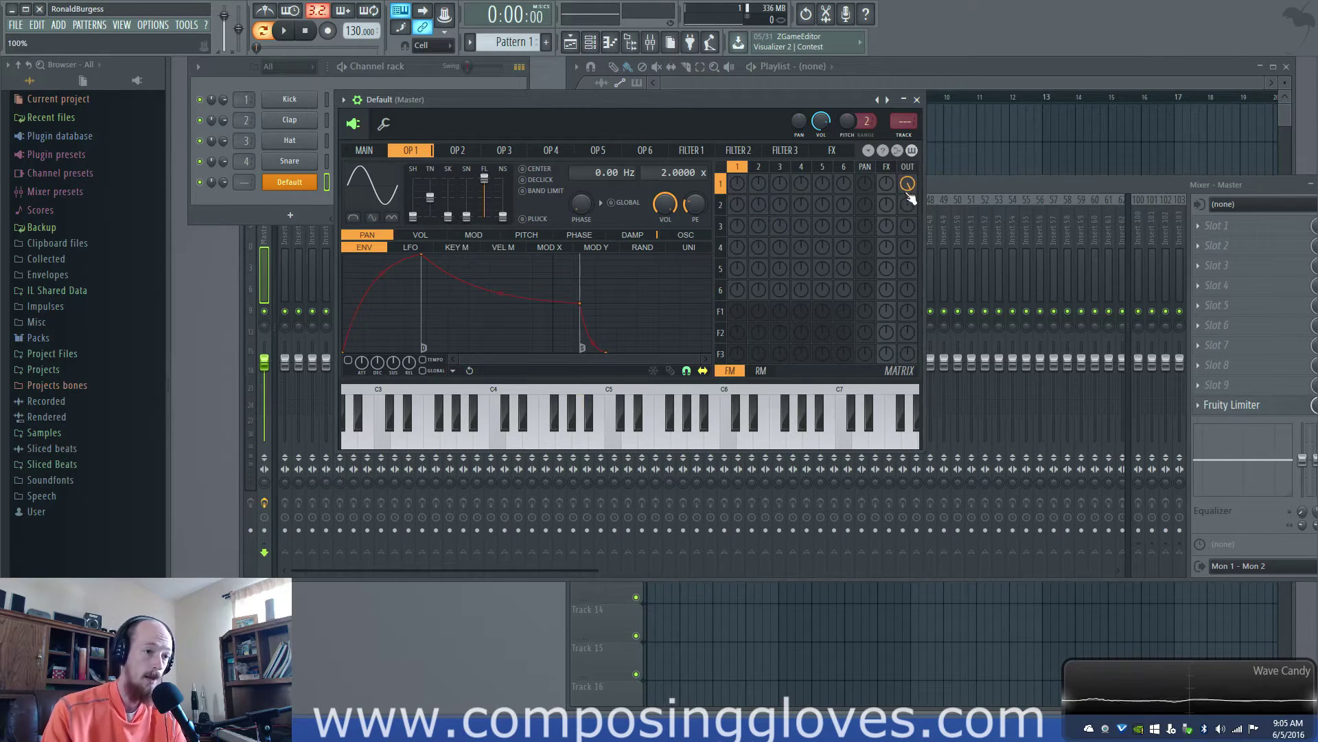
key(n)
drag(908, 228, 906, 222)
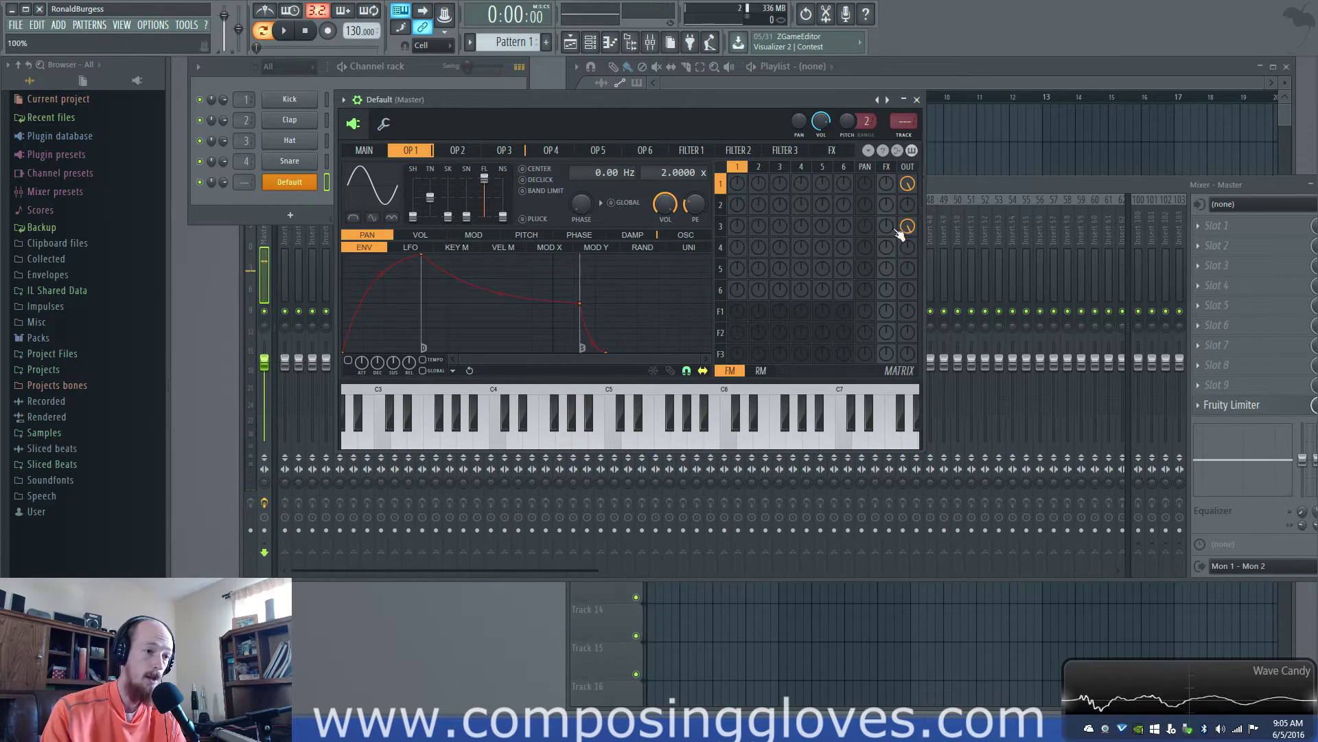
- Change operator 3's waveform from a sine to a triangle with its shape control
click(502, 151)
drag(413, 217, 413, 205)
key(n)
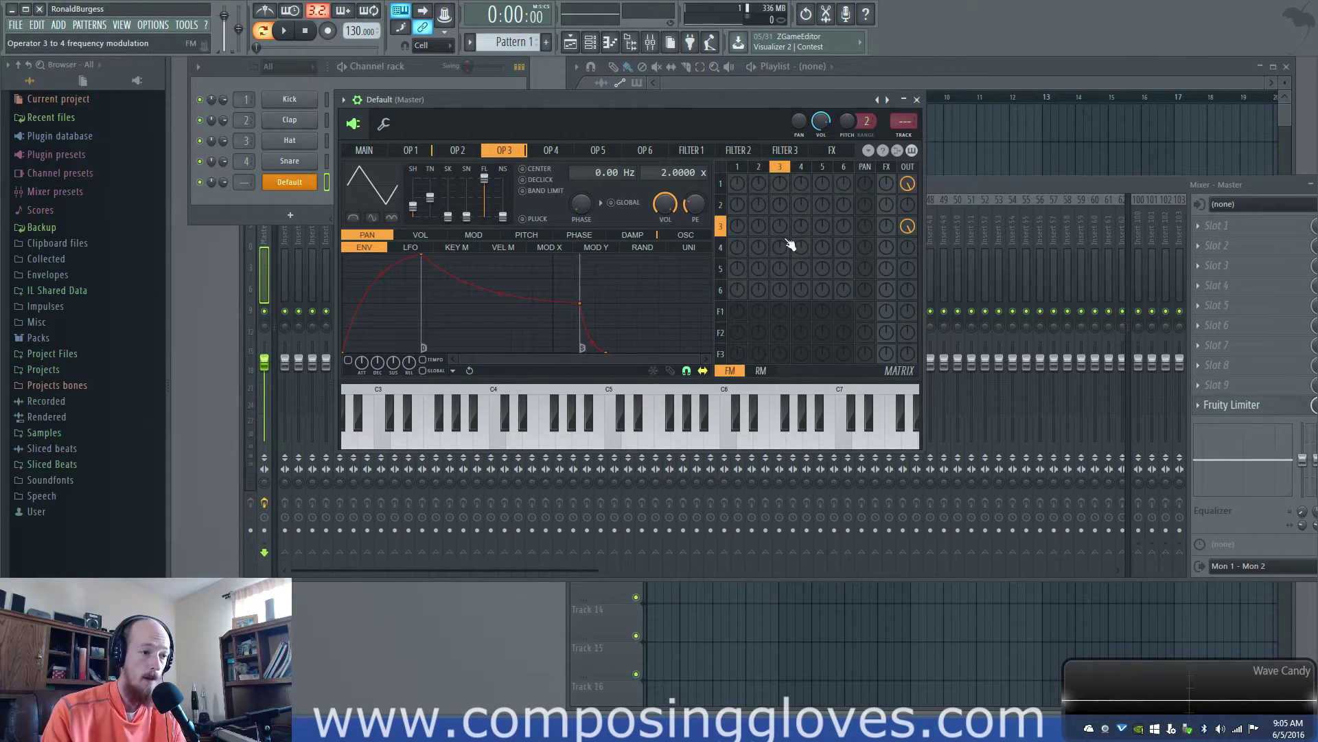
- View the Filter 3 and Filter 1 pages, then raise operator 3's output back to full alongside operator 1
click(720, 354)
click(720, 311)
click(721, 184)
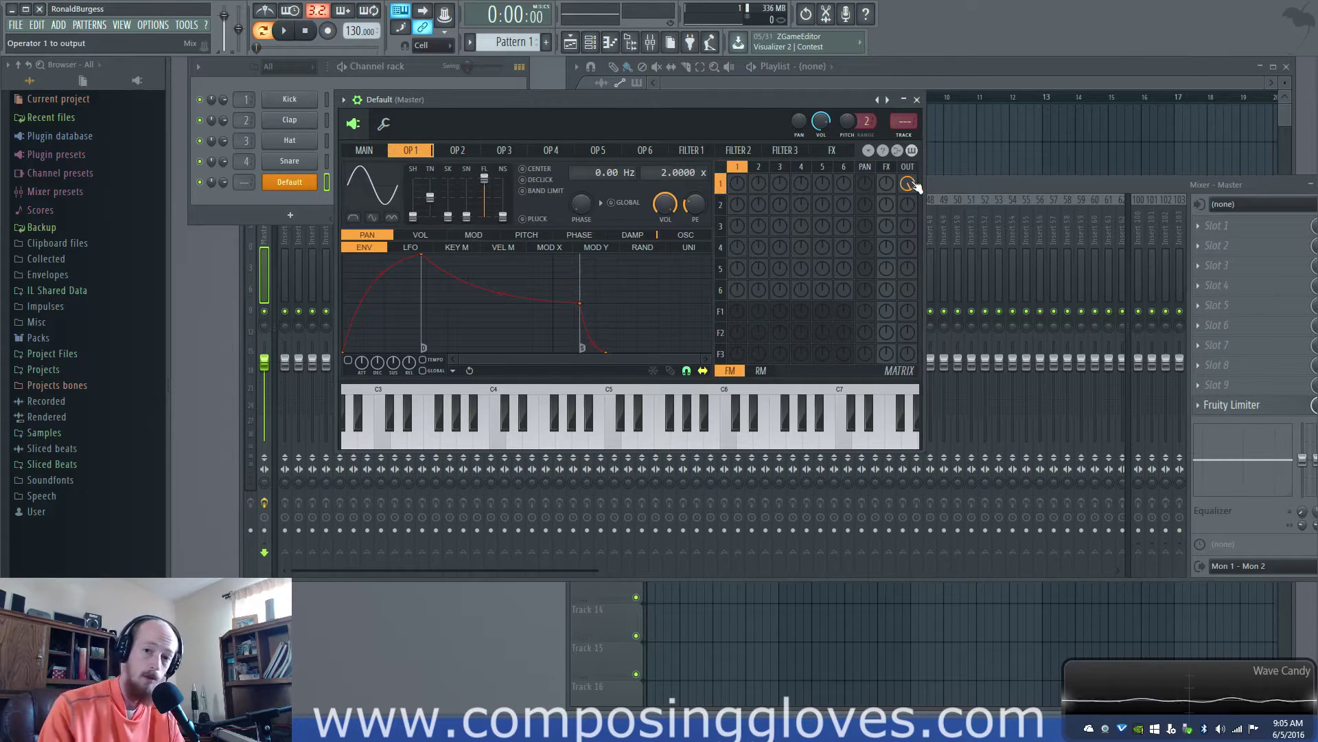
drag(913, 183, 913, 176)
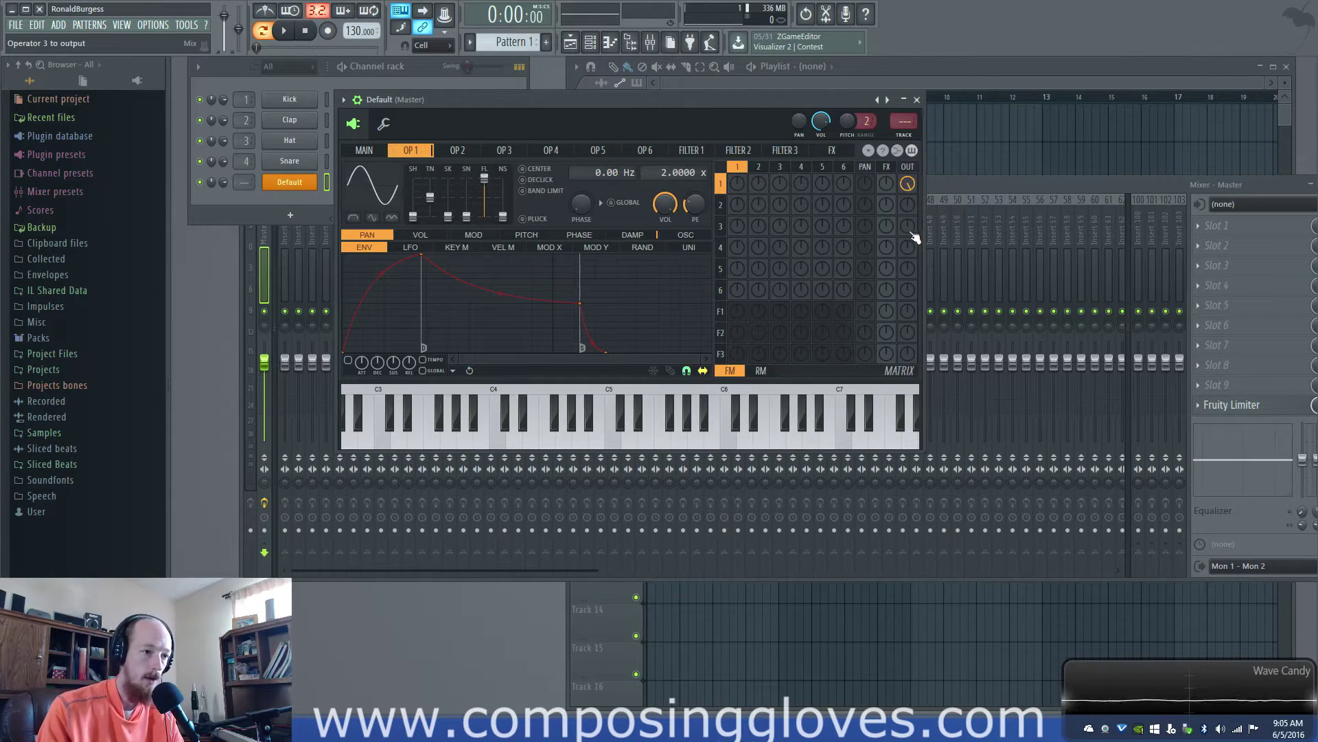
drag(909, 230, 914, 237)
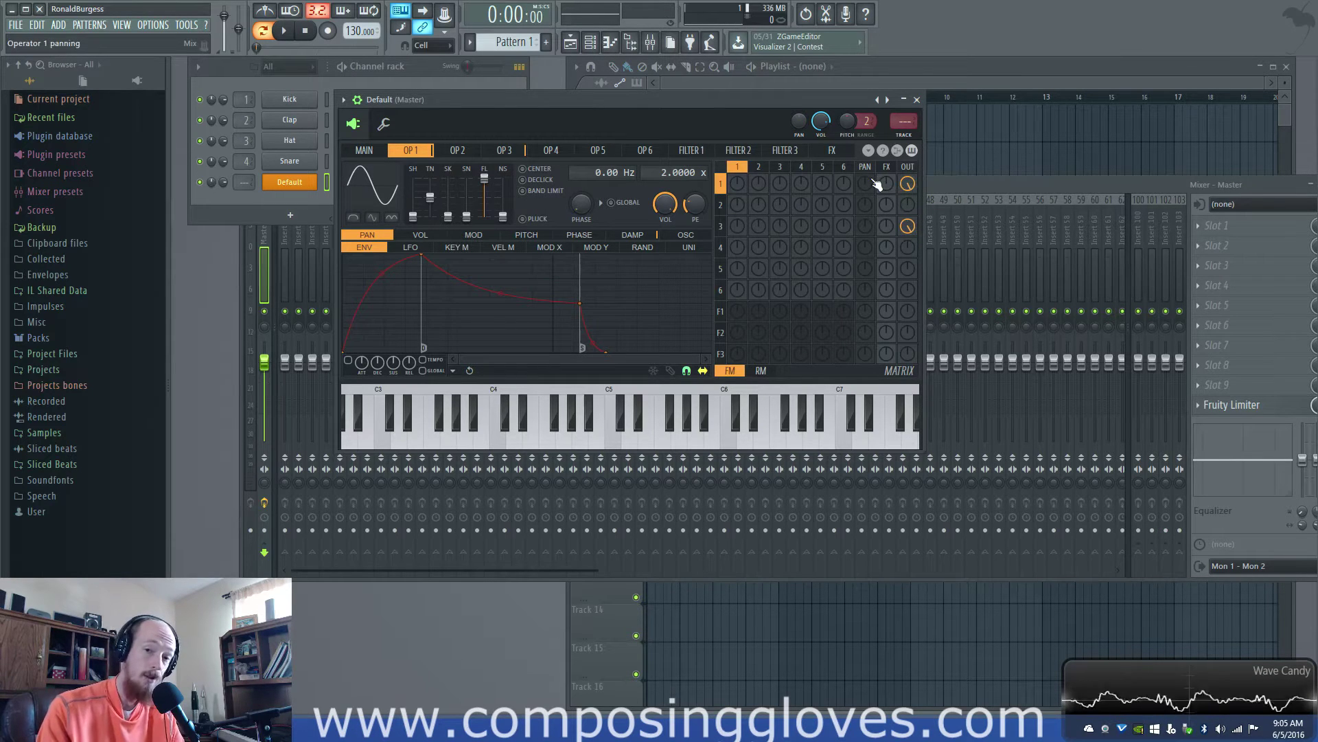
- Try panning operator 1 fully left and operator 3 fully right, then recentre both operators
drag(865, 184, 866, 230)
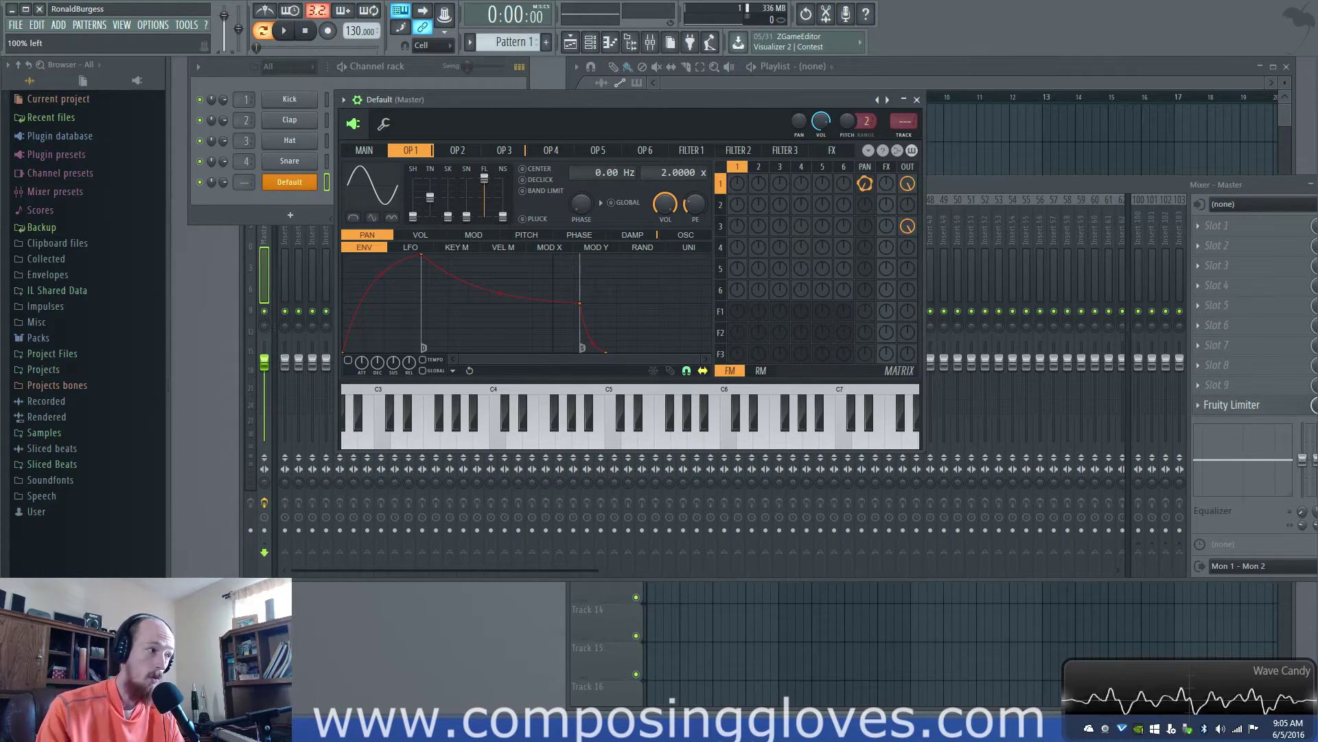
drag(865, 183, 866, 199)
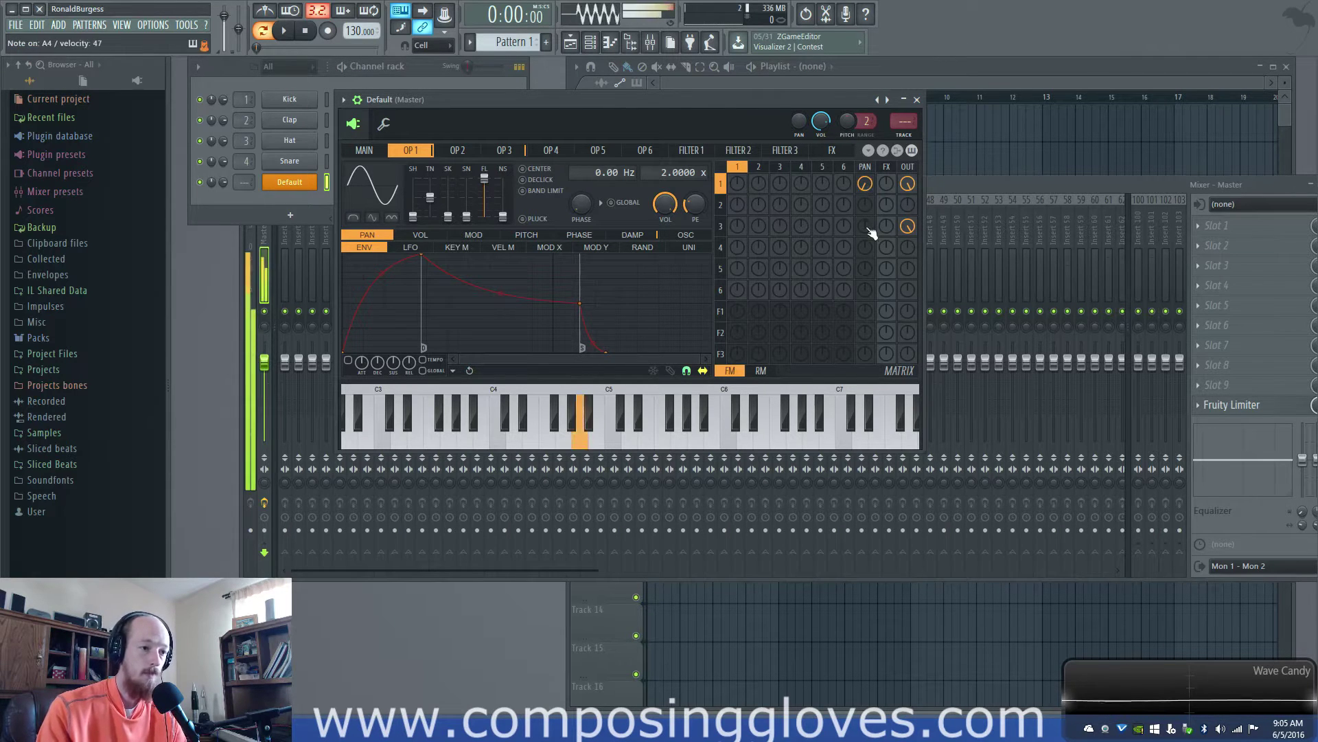
drag(867, 230, 867, 184)
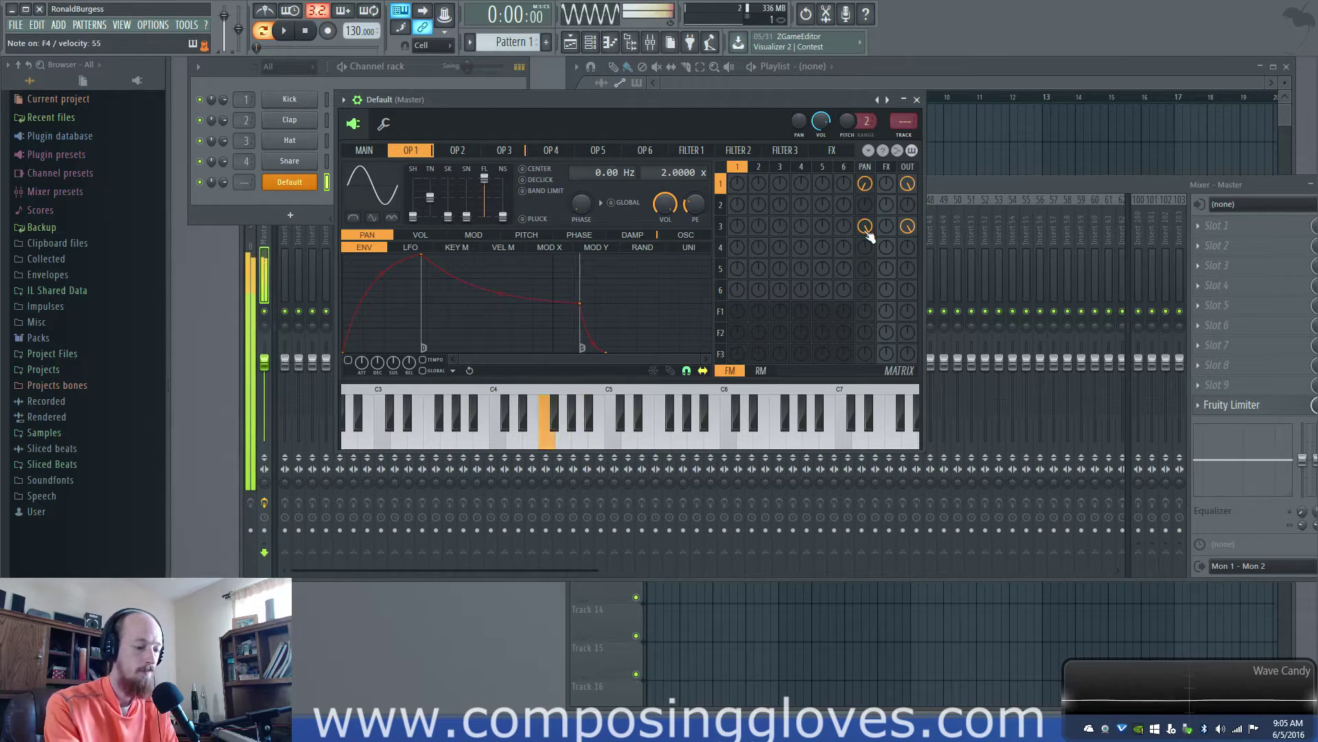
drag(867, 228, 867, 248)
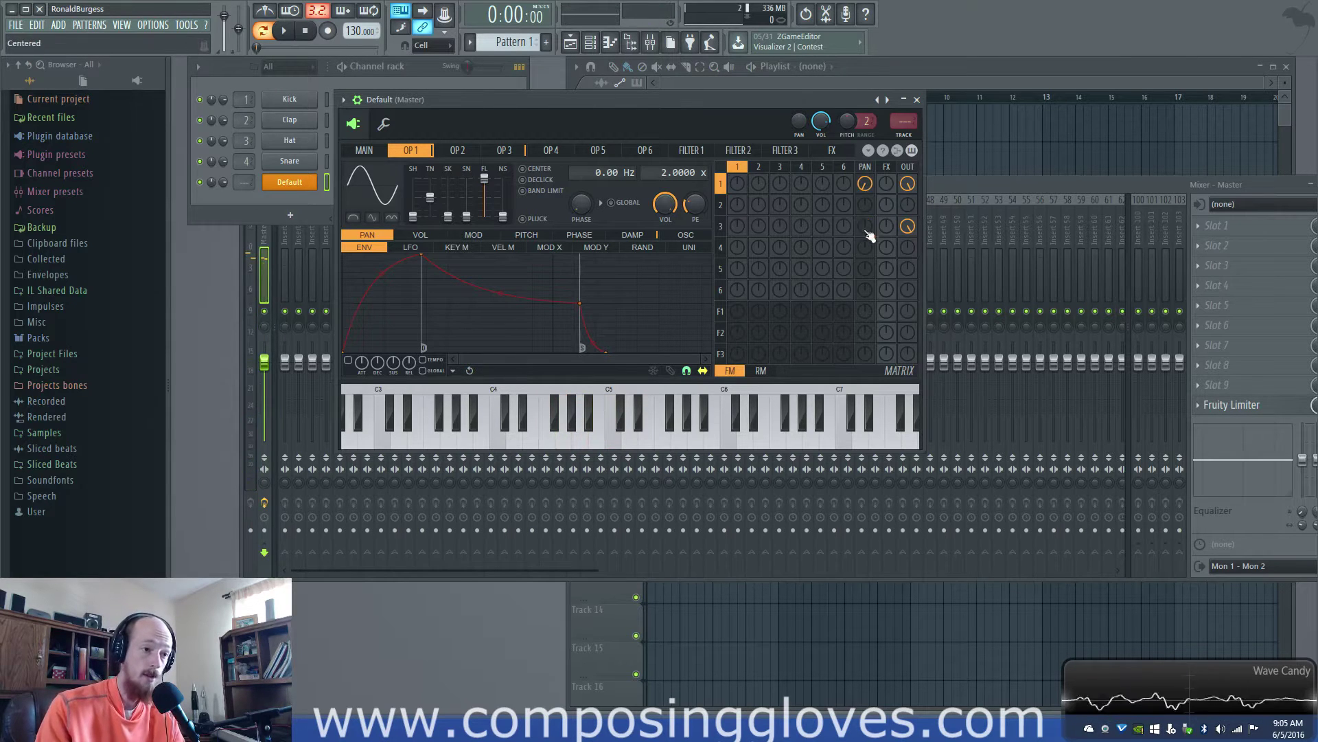
drag(865, 183, 871, 189)
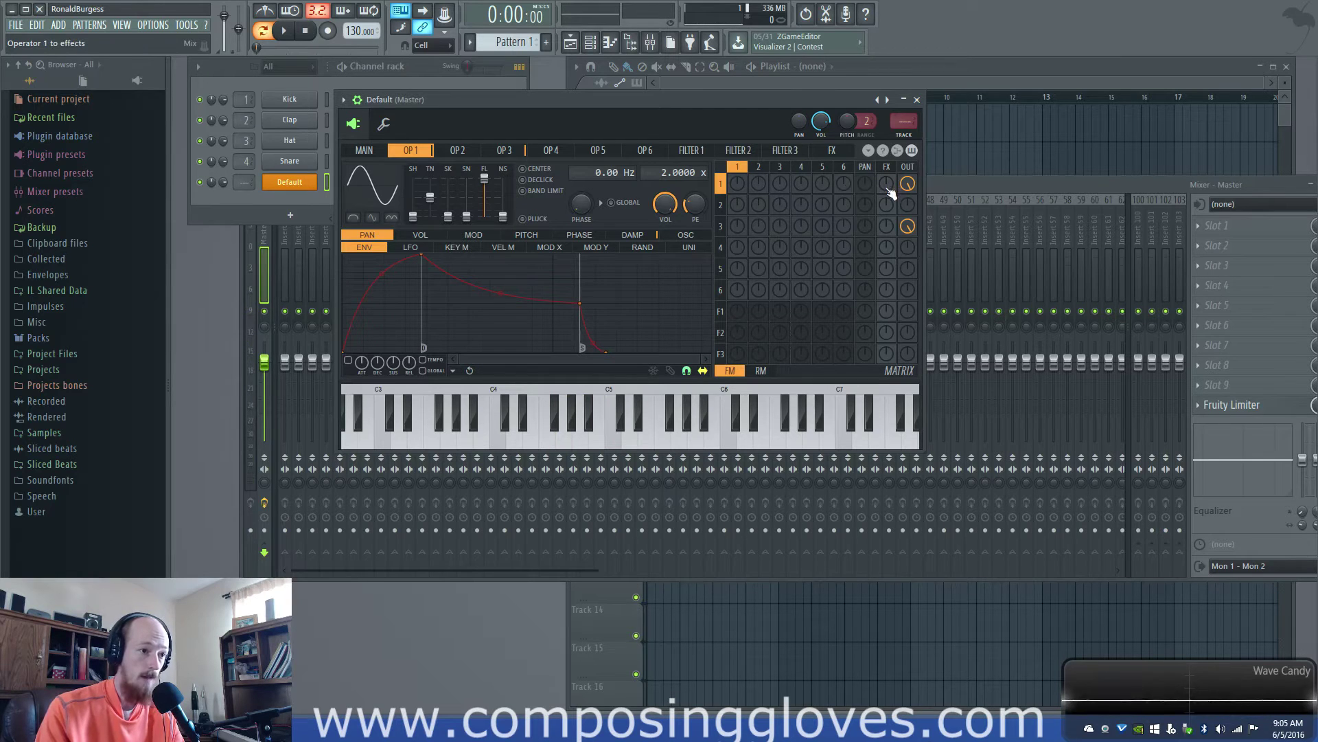
- Switch on the reverb in the Sytrus effects section
click(887, 167)
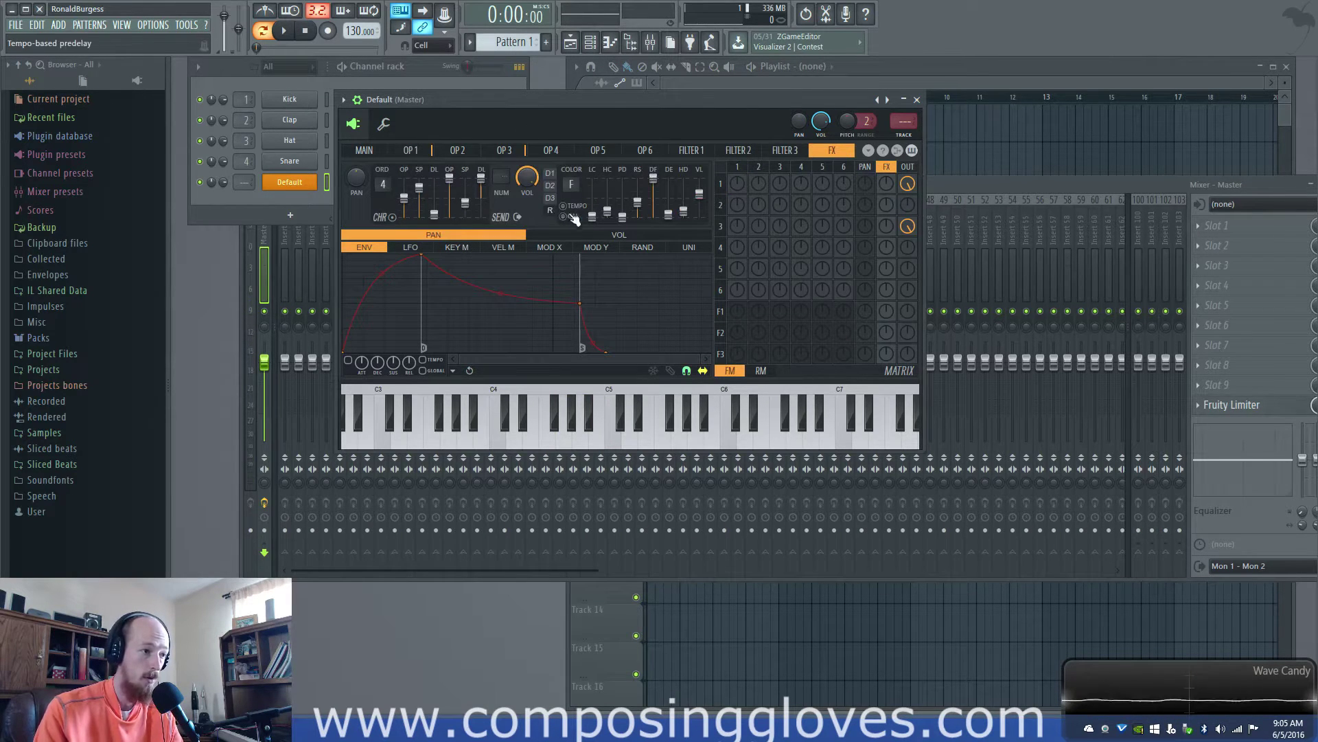
click(564, 217)
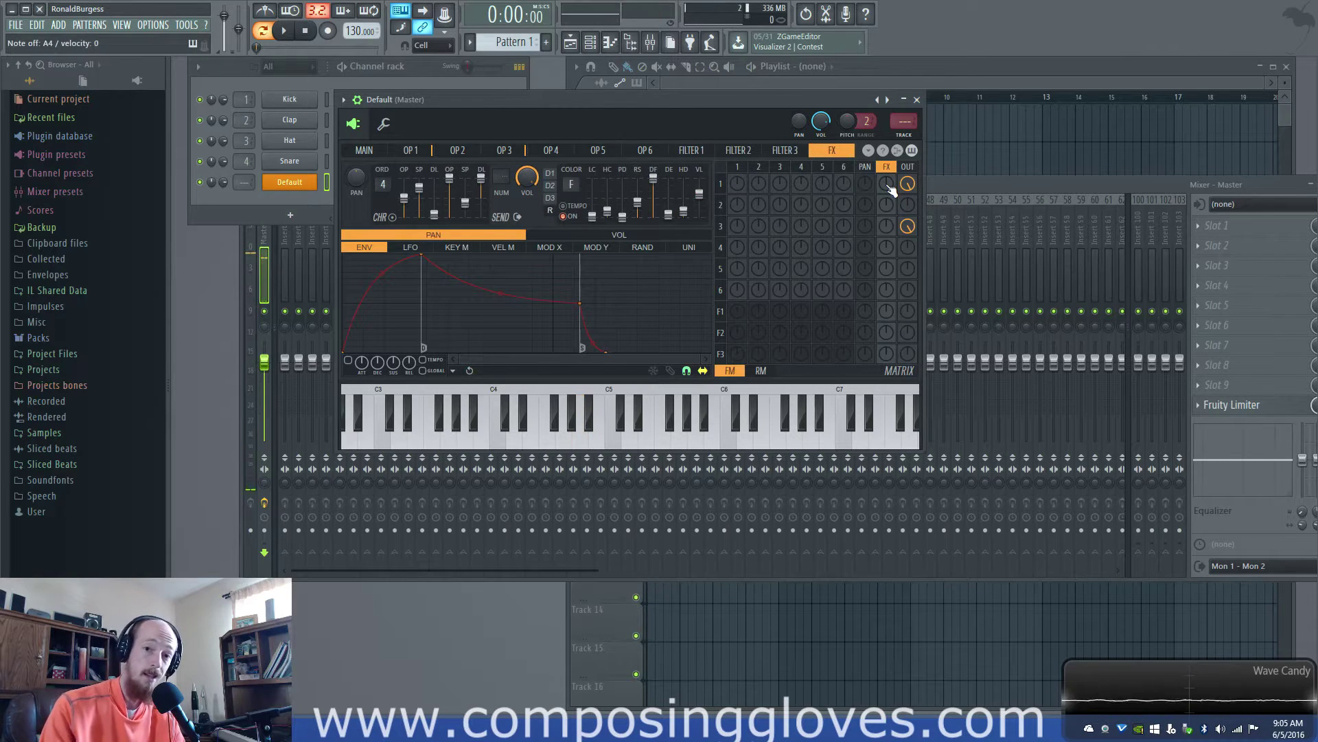
- Try operator 1's frequency modulation feedback and effects send, then turn off its feedback, effects send and direct output
mouse_move(889, 186)
mouse_down()
mouse_move(889, 227)
mouse_move(892, 189)
mouse_up()
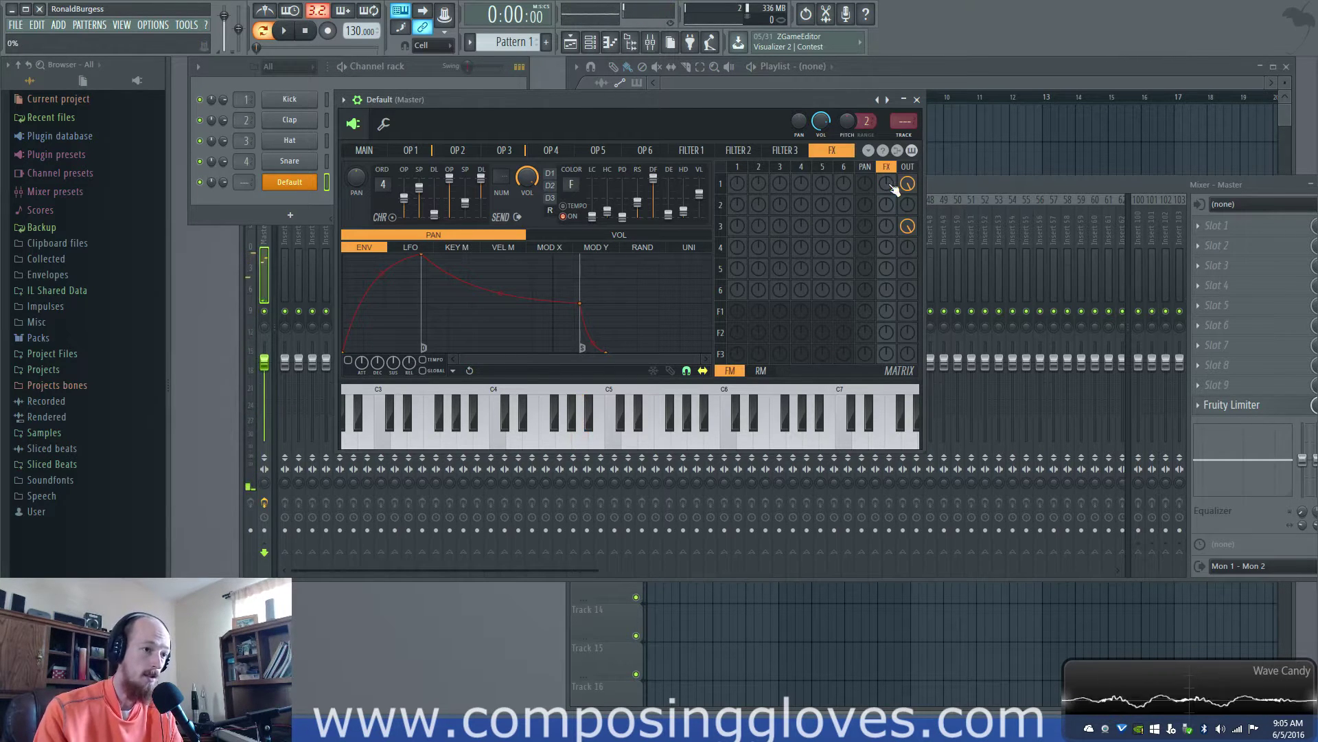
drag(737, 183, 737, 140)
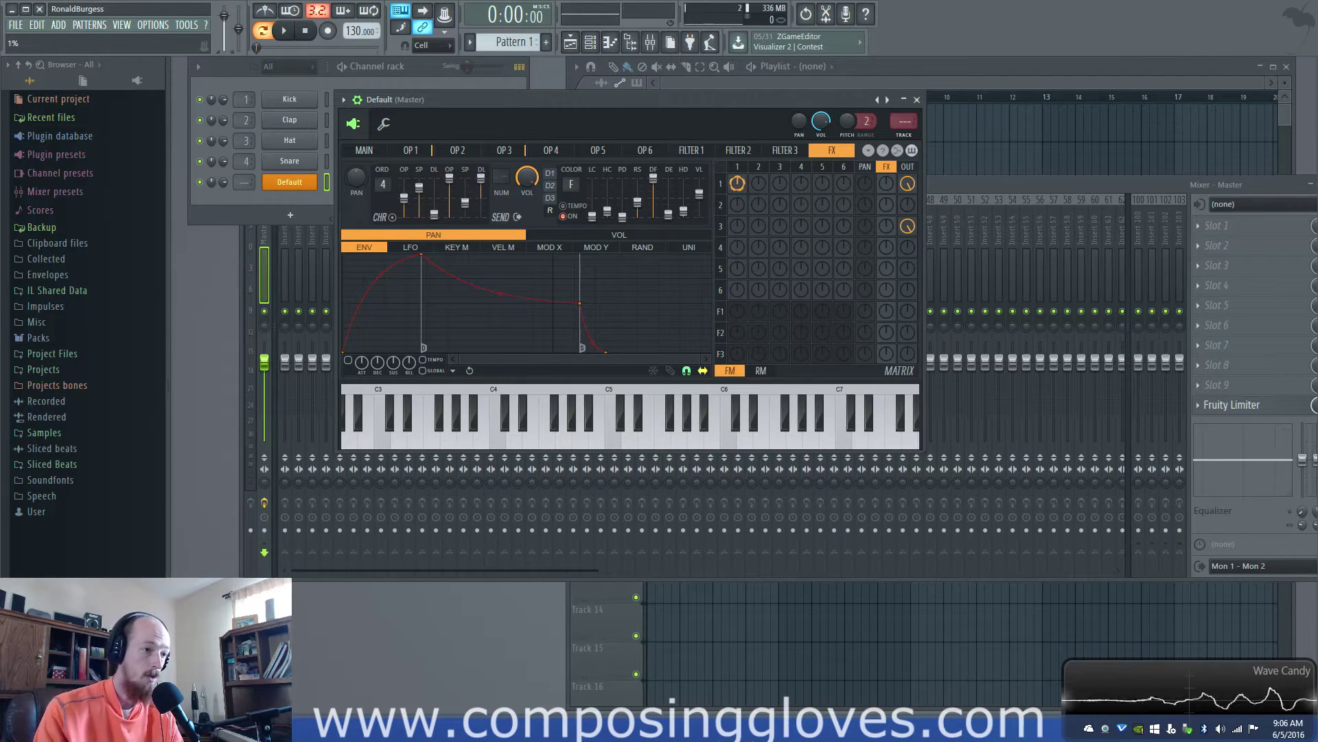
drag(909, 184, 908, 151)
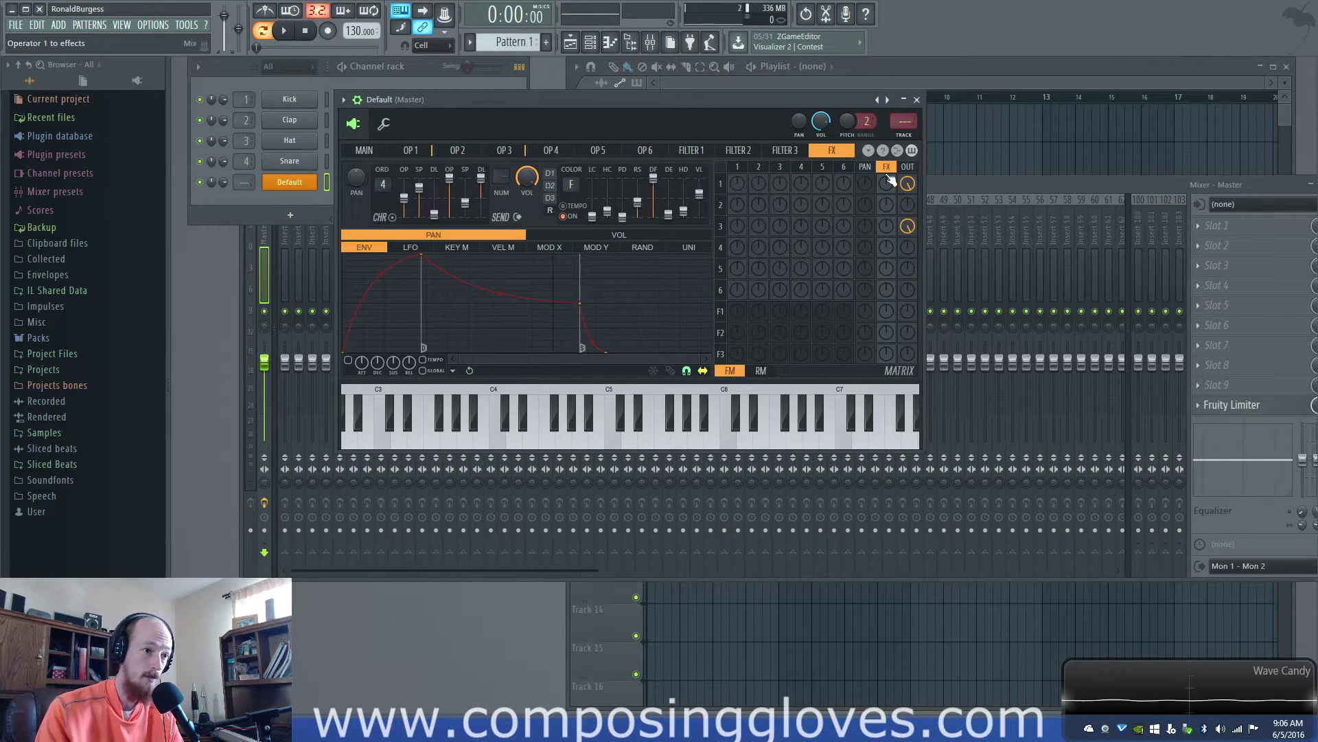
mouse_move(905, 190)
mouse_down()
mouse_move(906, 237)
mouse_move(907, 206)
mouse_up()
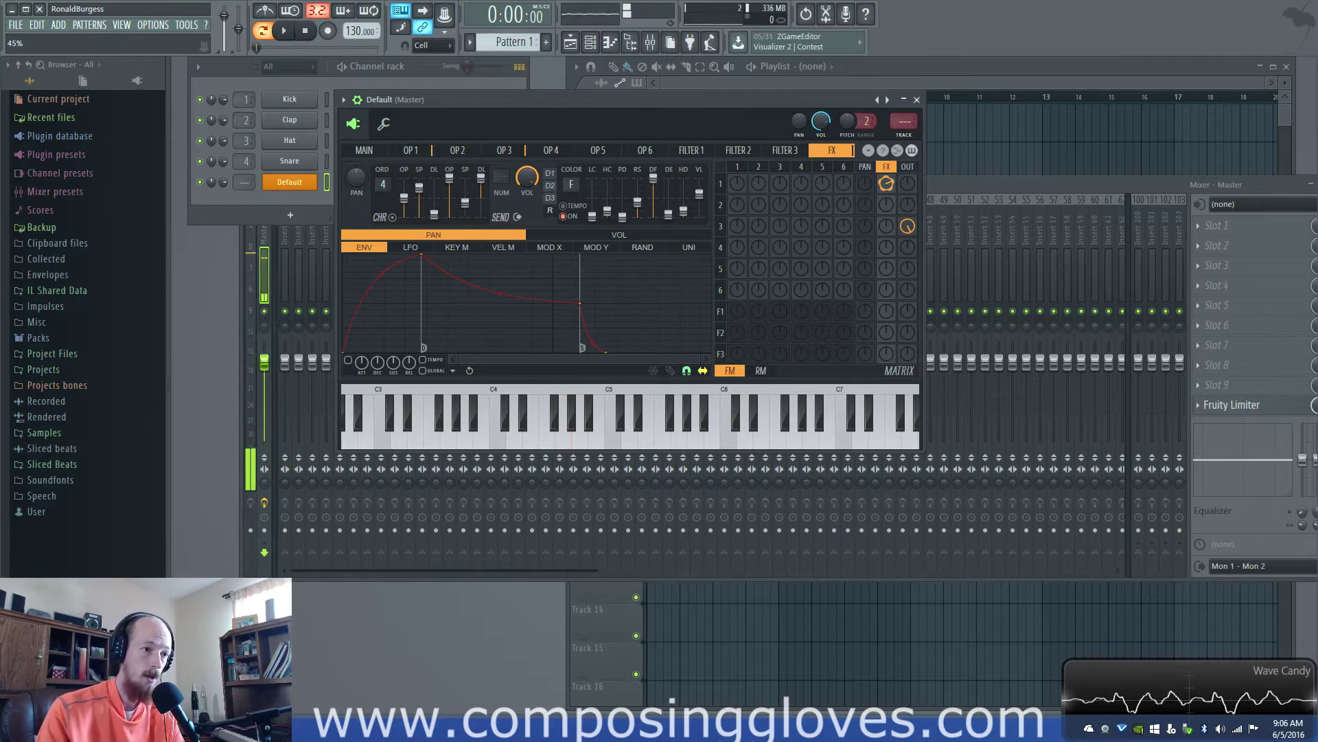
drag(887, 183, 843, 196)
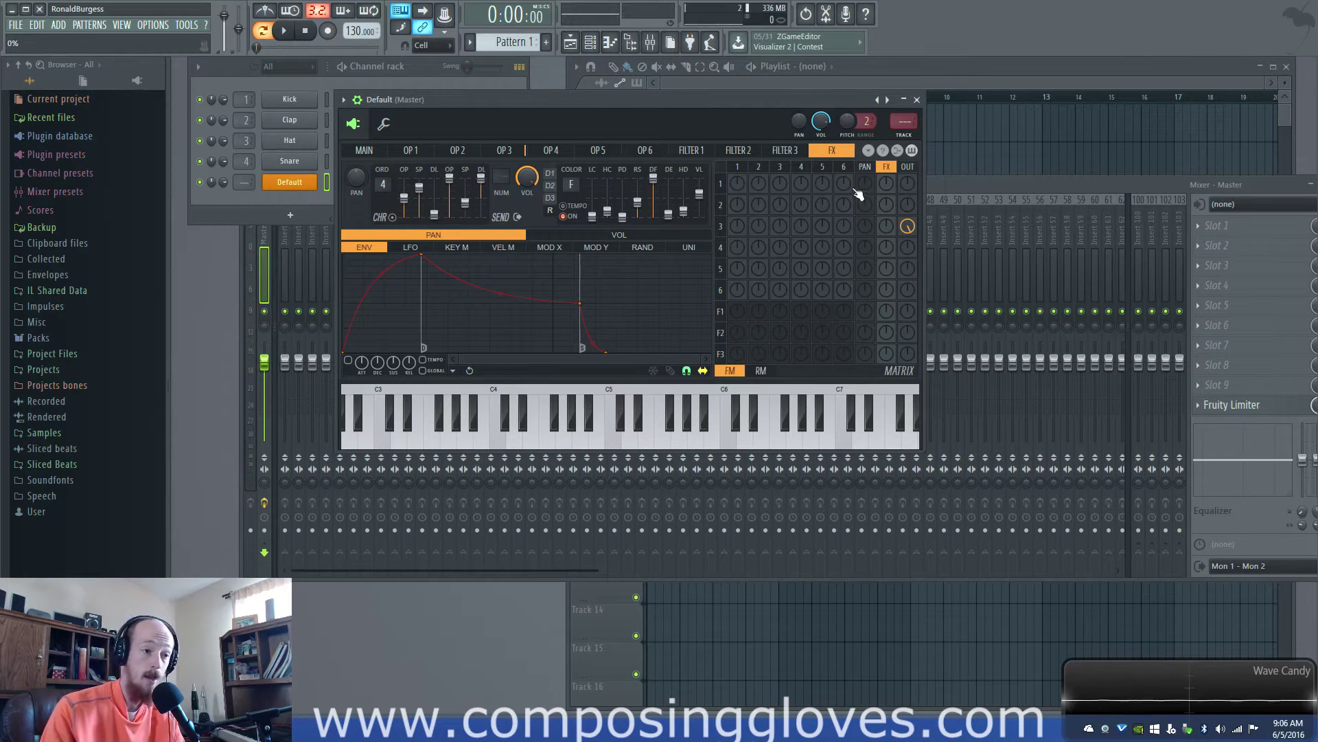
- Try the waveform modifier switches on operator 1, then switch them off to restore the sine wave
click(843, 167)
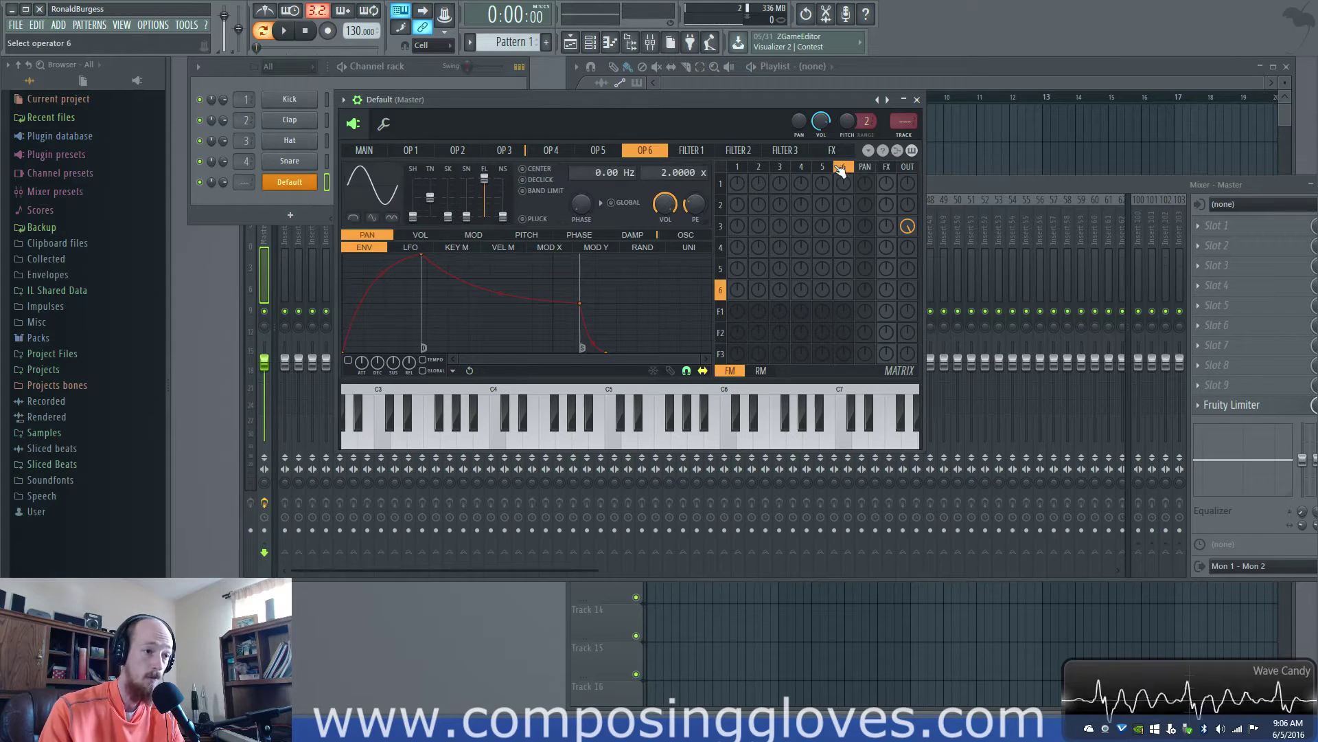
click(755, 168)
click(738, 167)
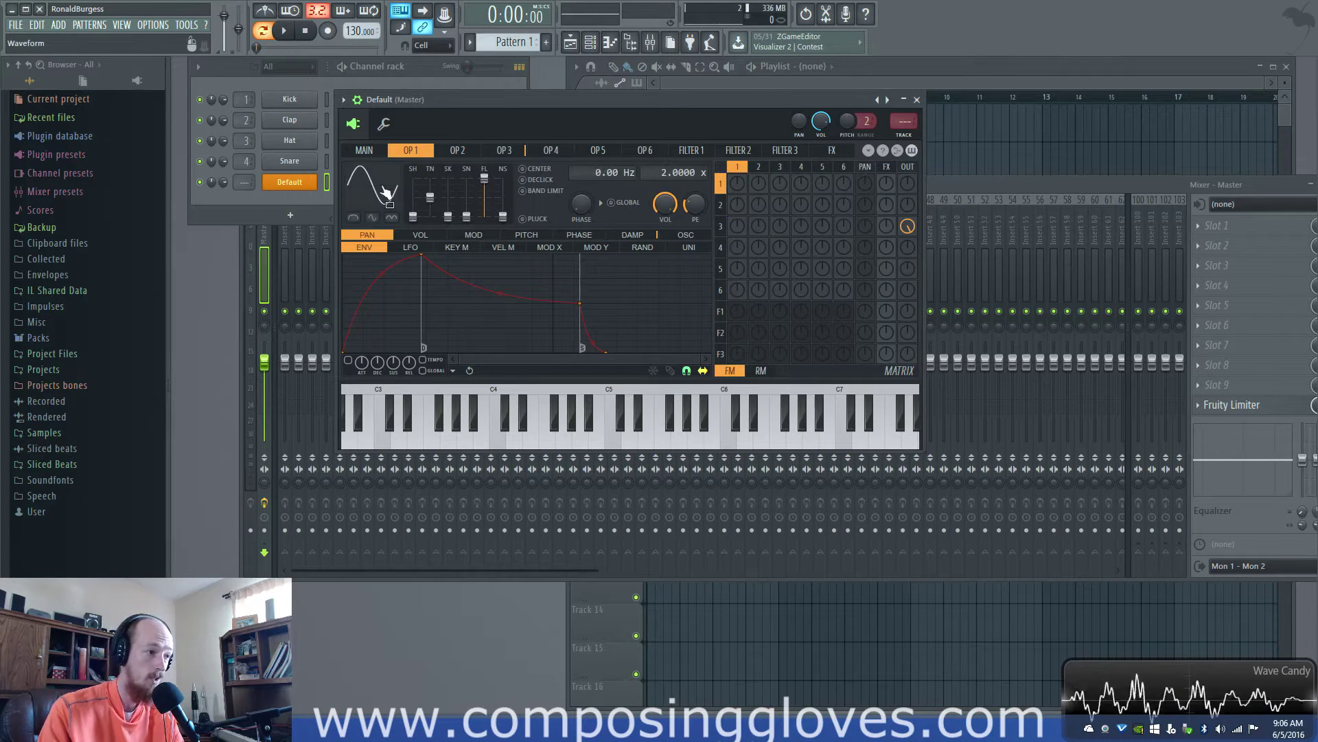
click(353, 217)
click(372, 218)
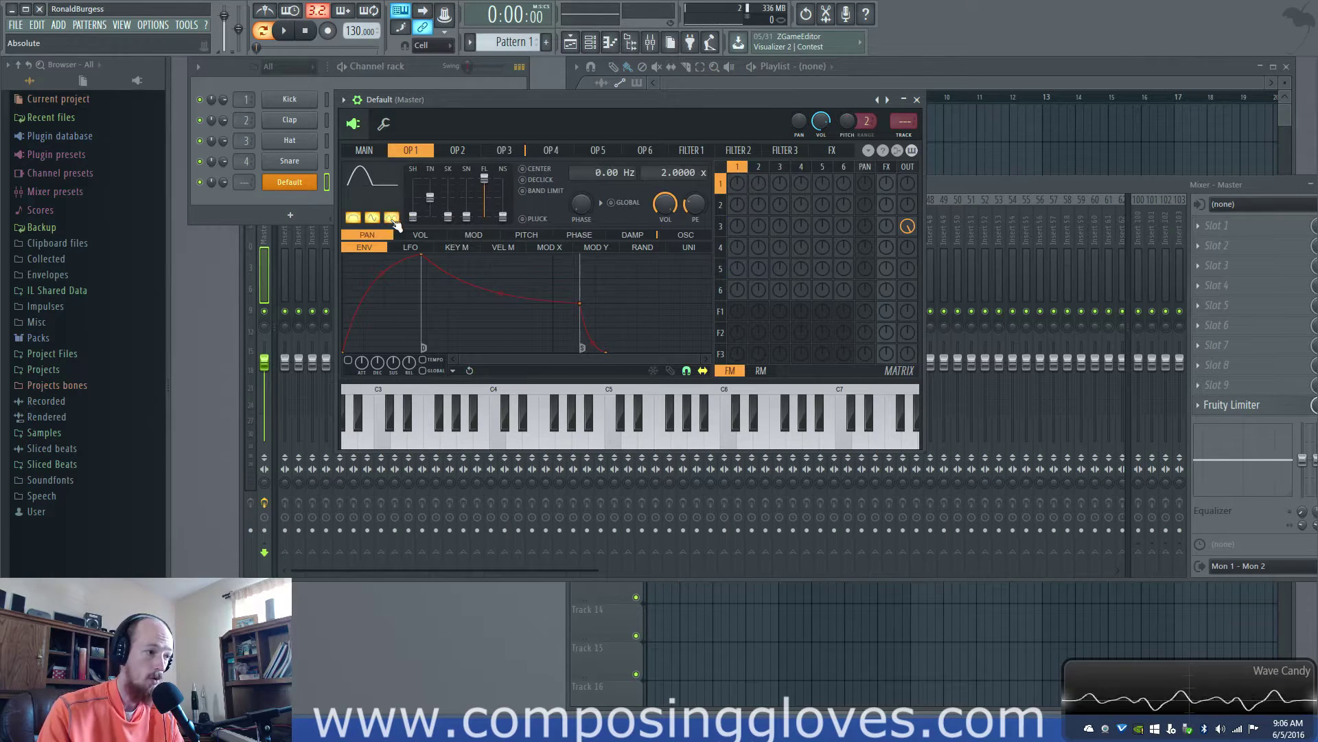
click(353, 217)
click(371, 218)
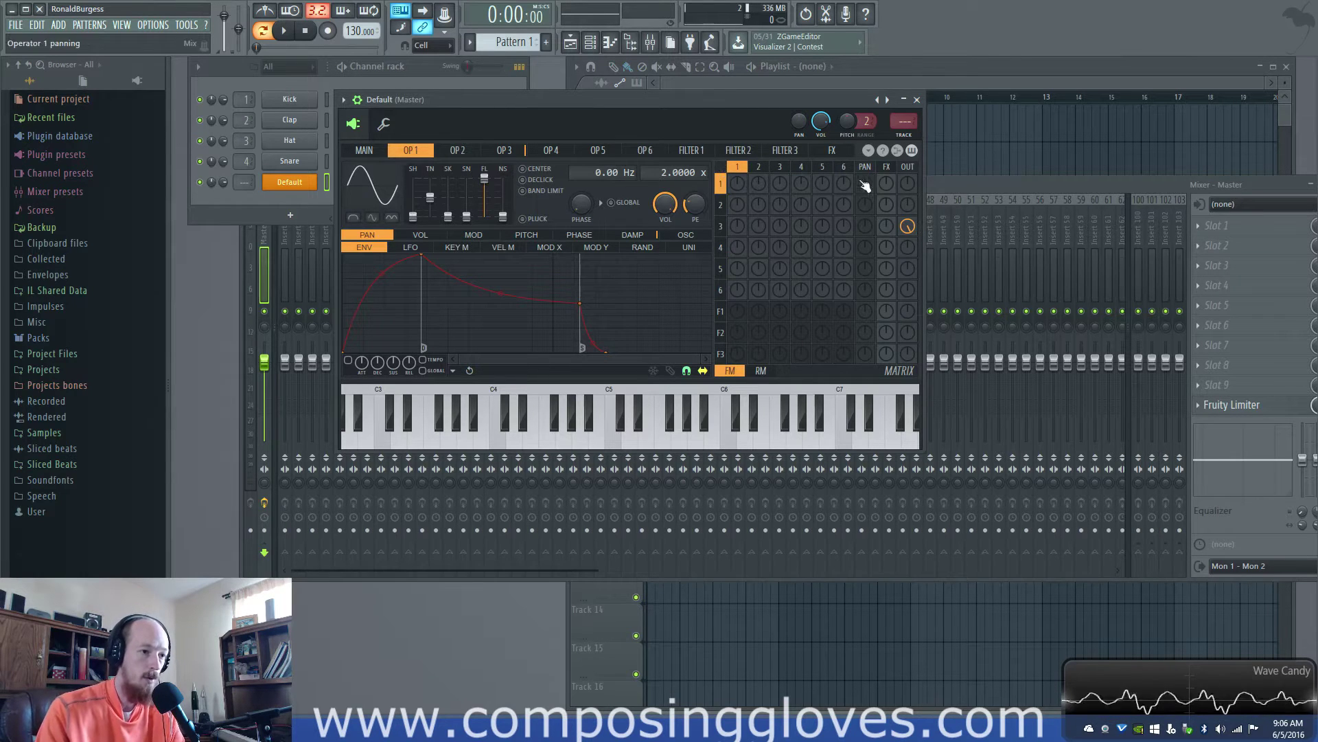
- Look through the filter, operator, effects and main pages, then turn off operator 3's output in the matrix
drag(886, 183, 886, 187)
click(739, 151)
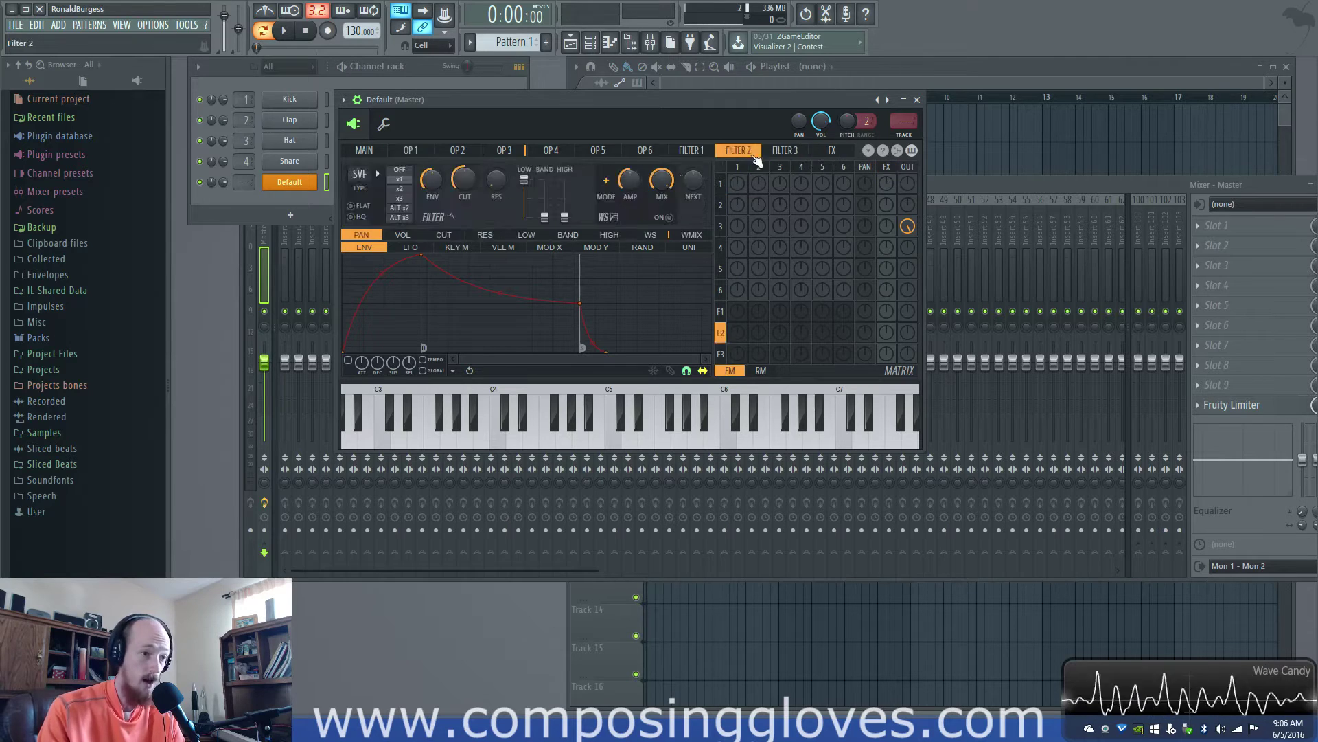
click(551, 150)
click(504, 150)
click(411, 149)
click(457, 150)
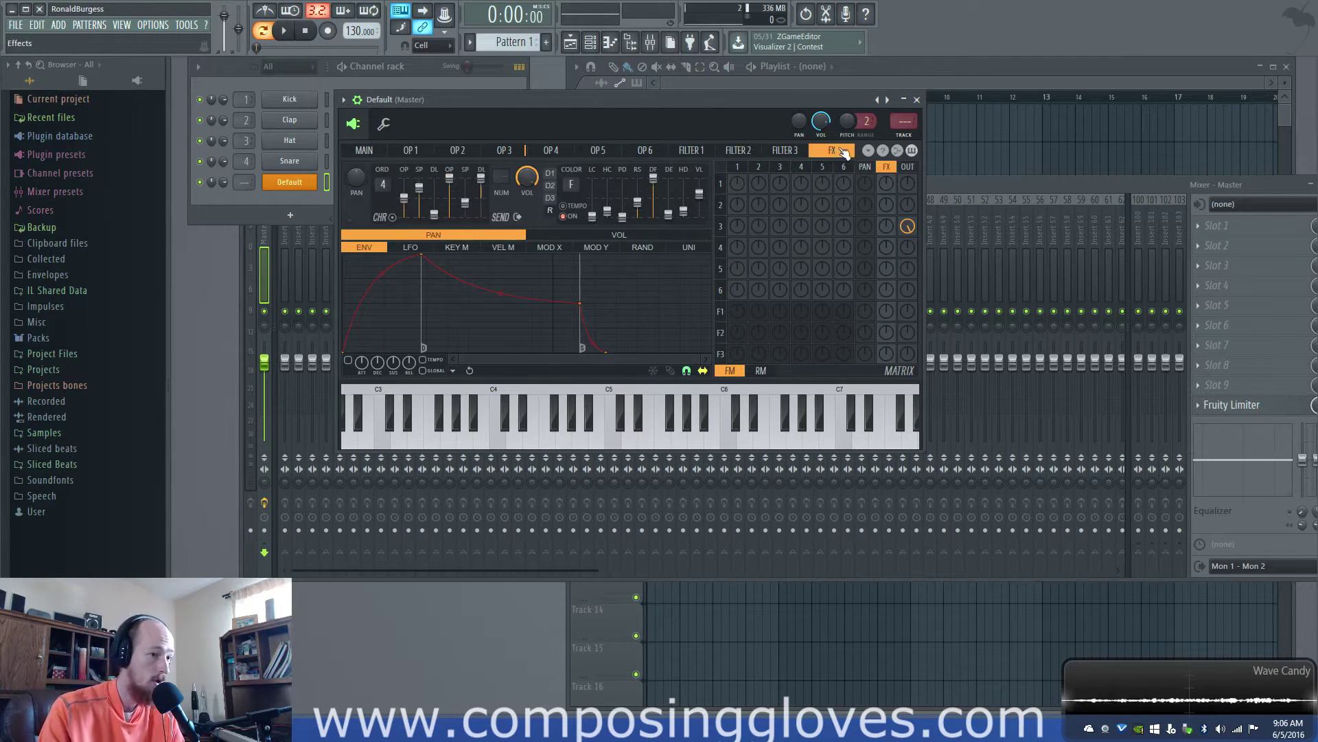
click(364, 150)
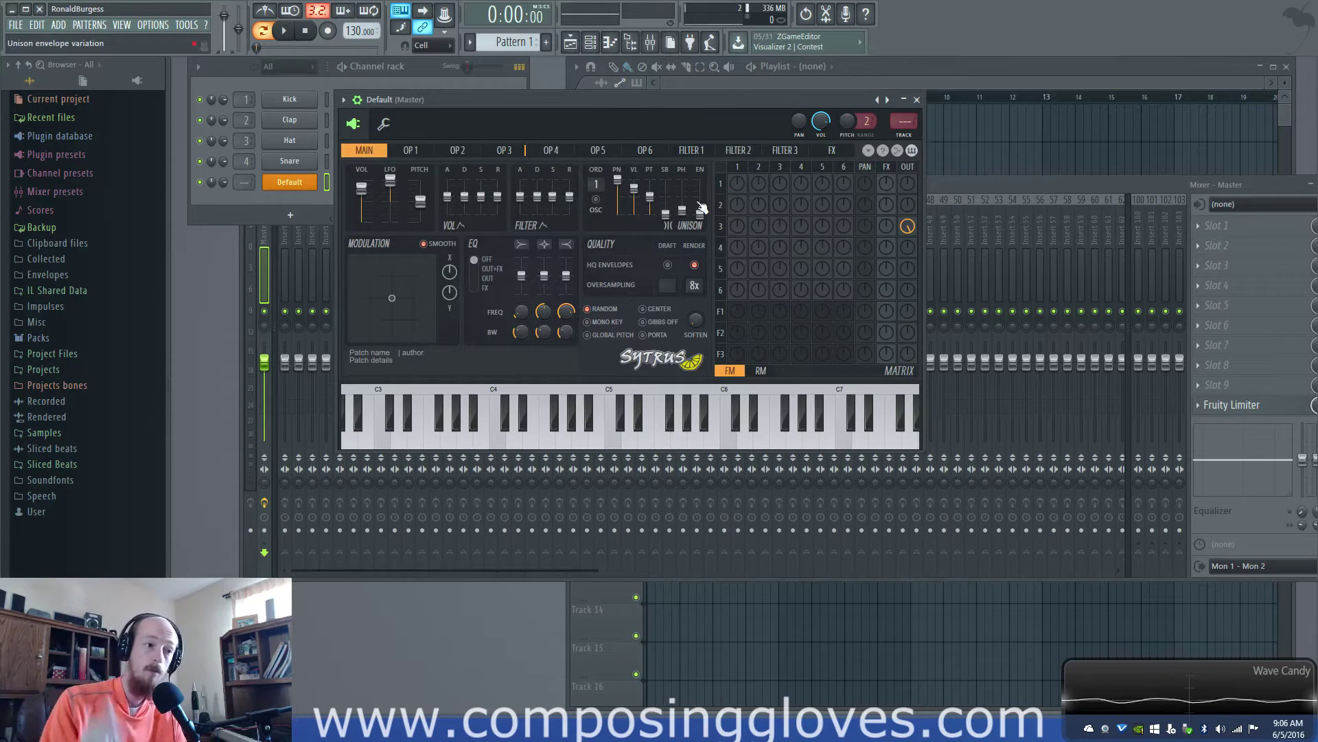
click(908, 226)
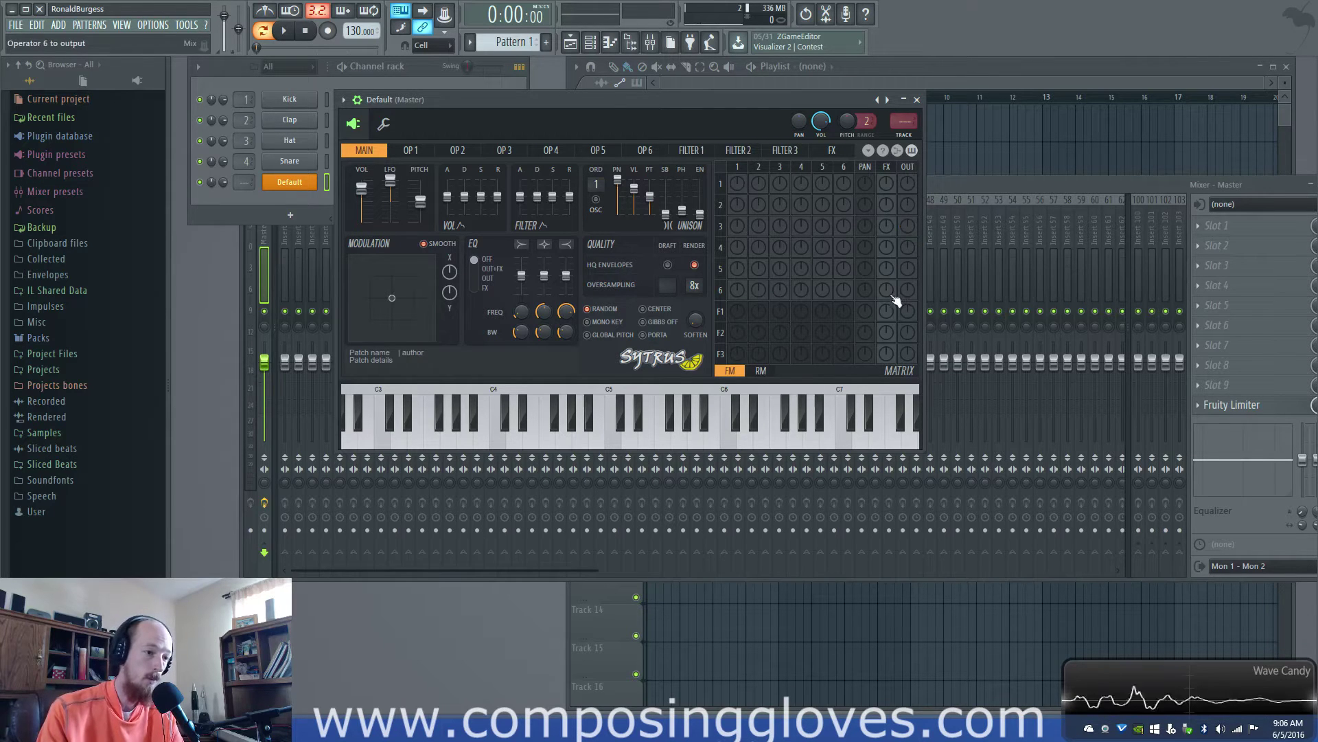
- View the settings pages of Filter 2, Filter 1 and Filter 3, finishing on Filter 1
click(721, 333)
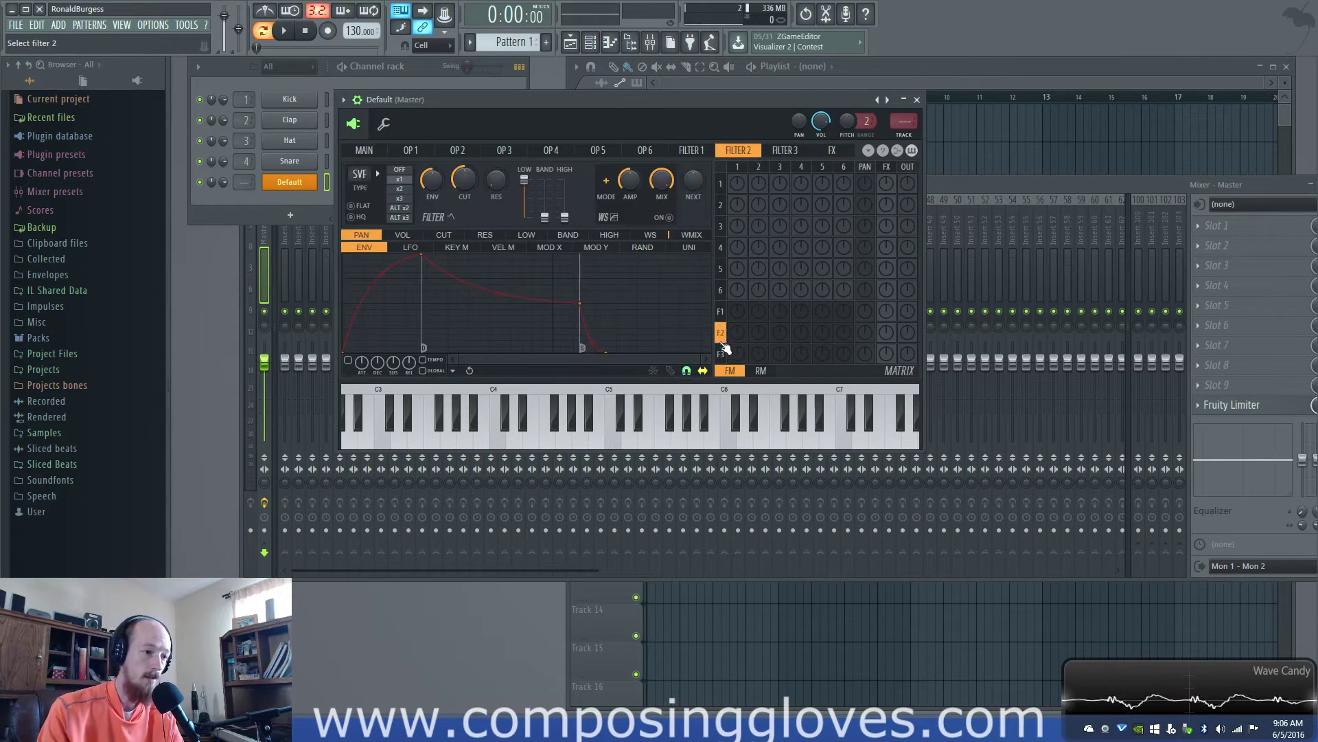
click(721, 311)
click(721, 333)
click(720, 354)
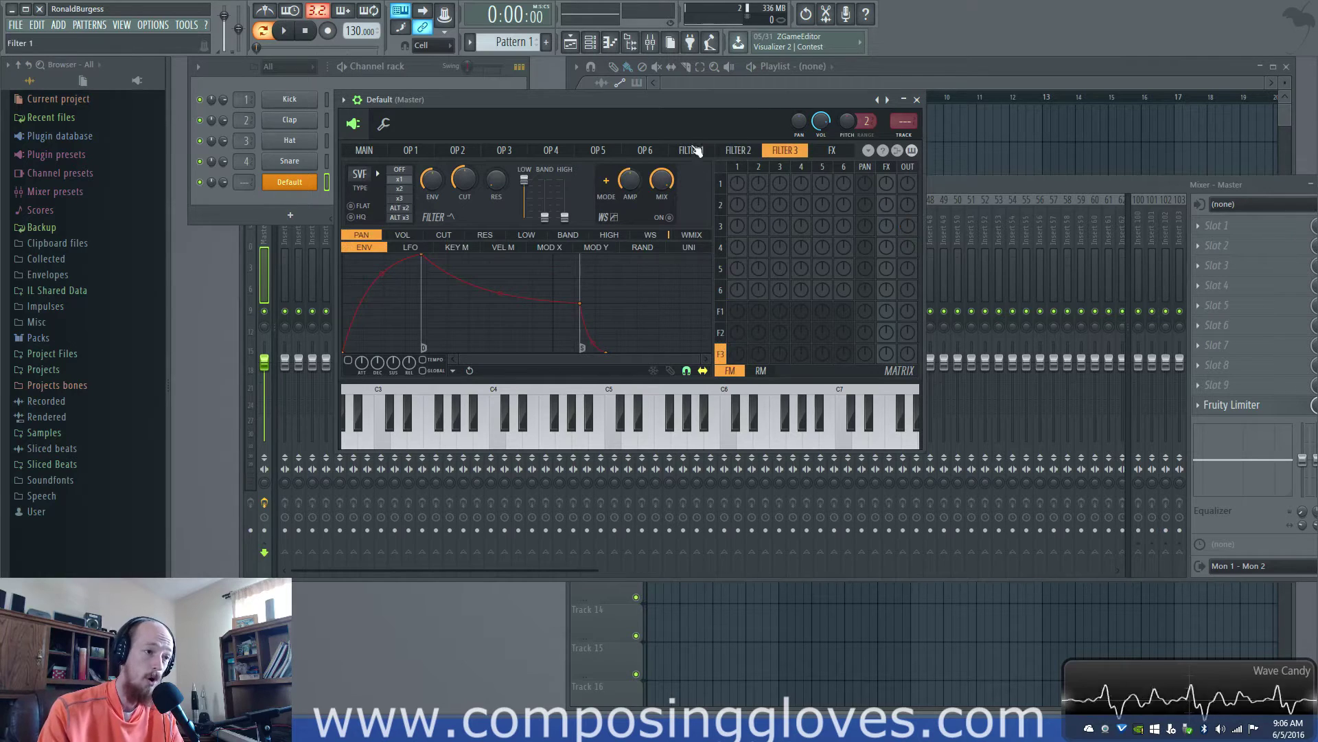
click(738, 150)
click(708, 149)
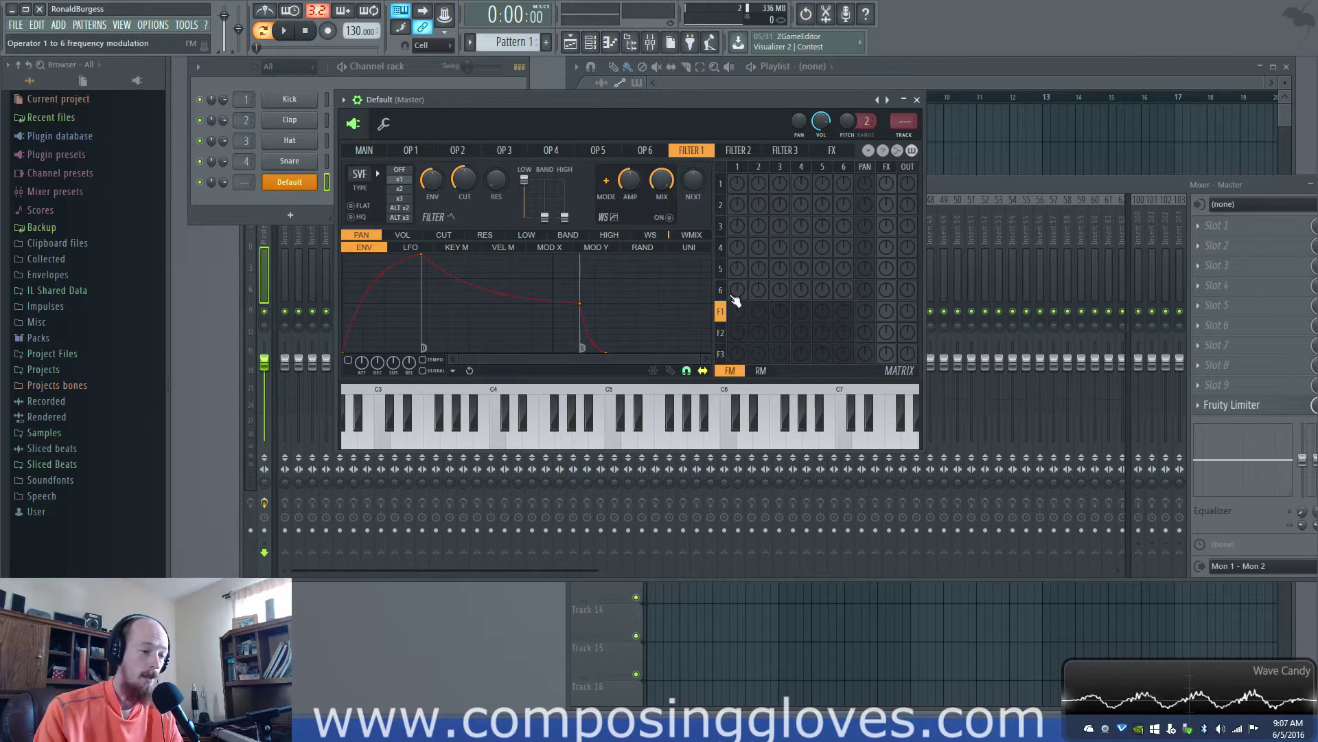
scroll(738, 312, down, 5)
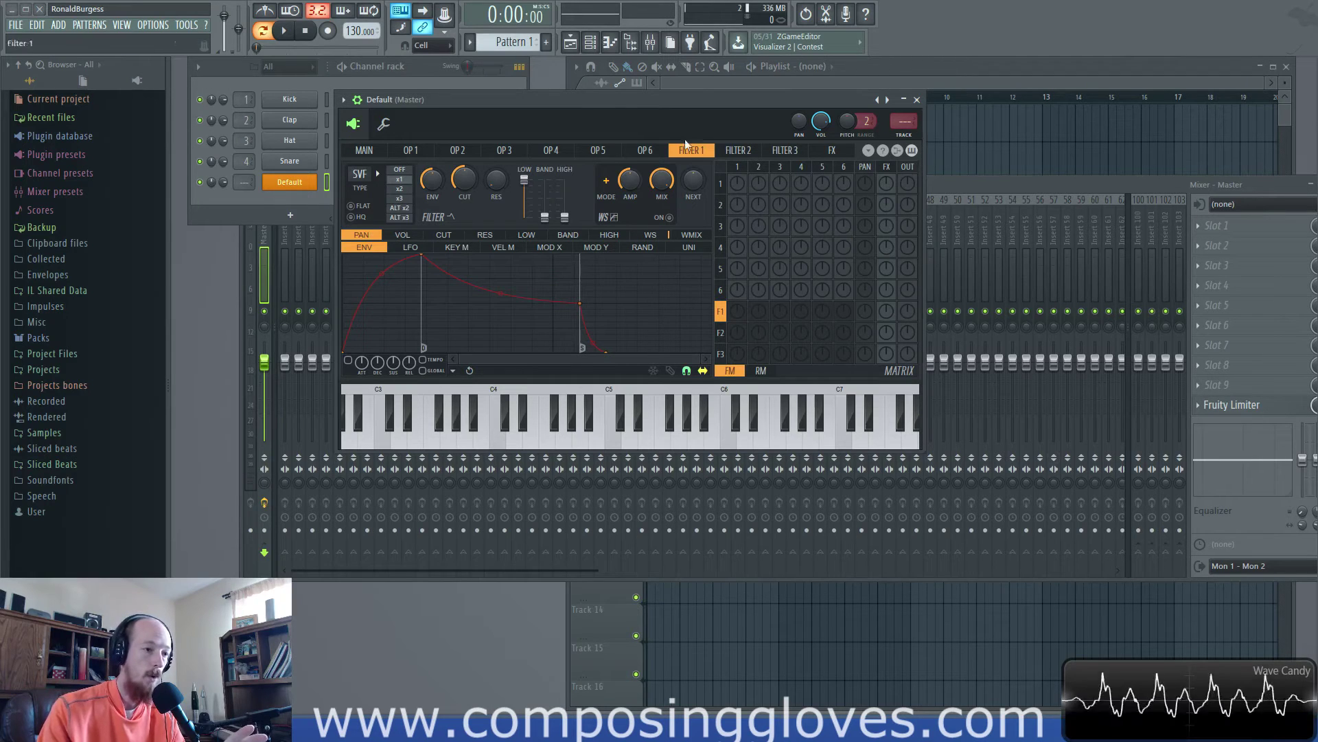
- Look over the mixer's insert tracks and master track, then return to the Sytrus window
drag(592, 99, 620, 97)
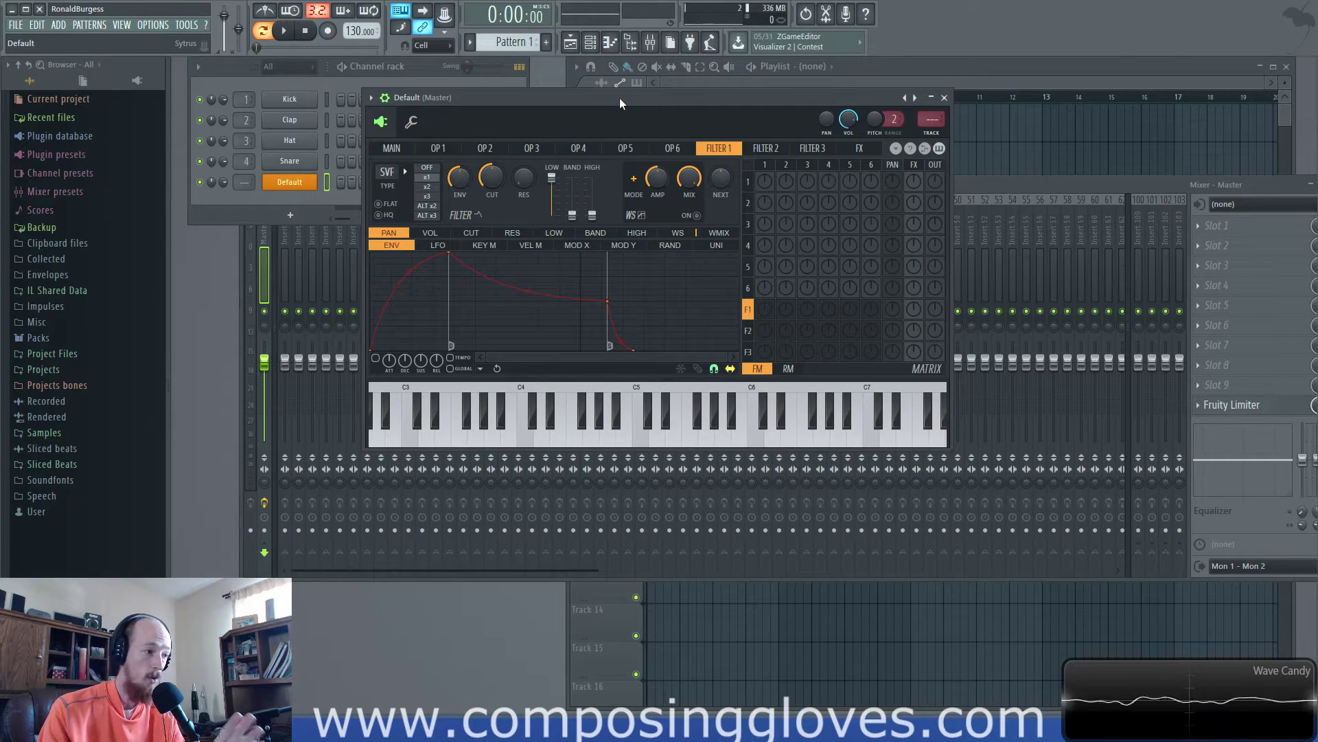
click(308, 231)
scroll(303, 229, down, 5)
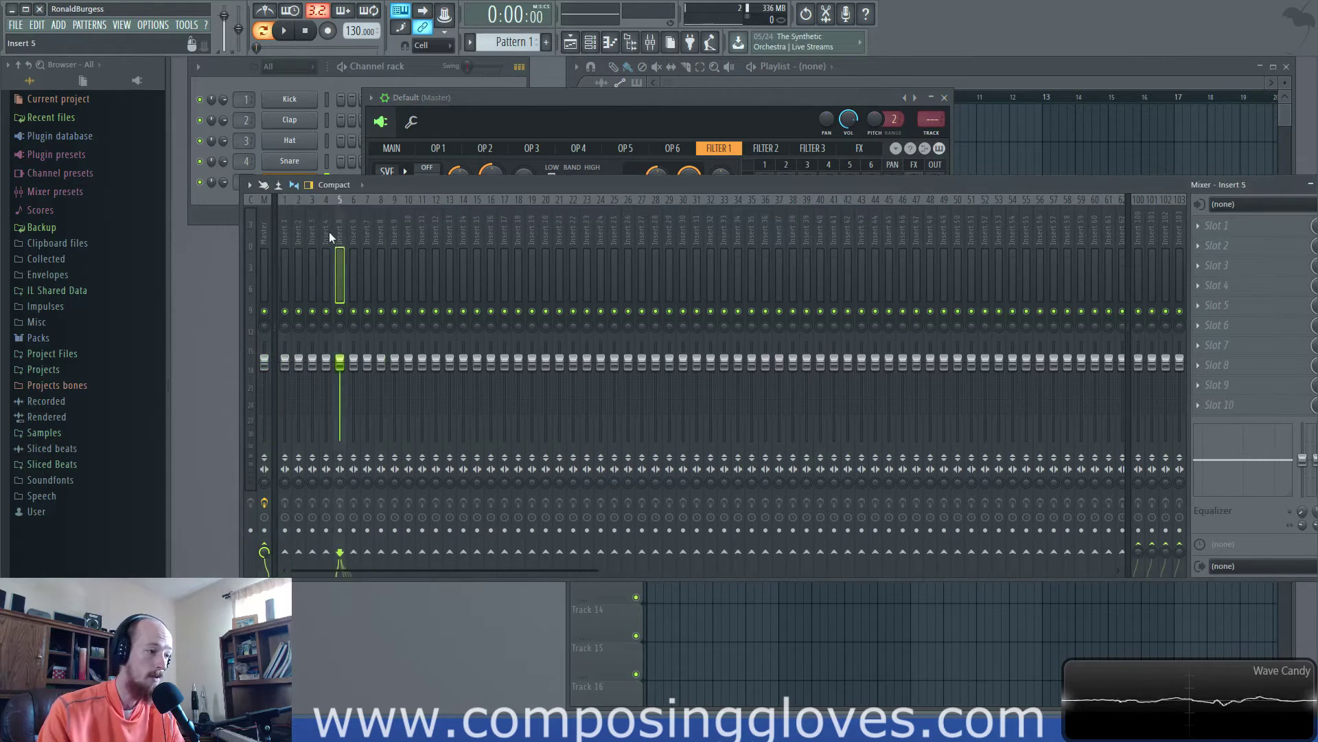
click(531, 237)
click(284, 234)
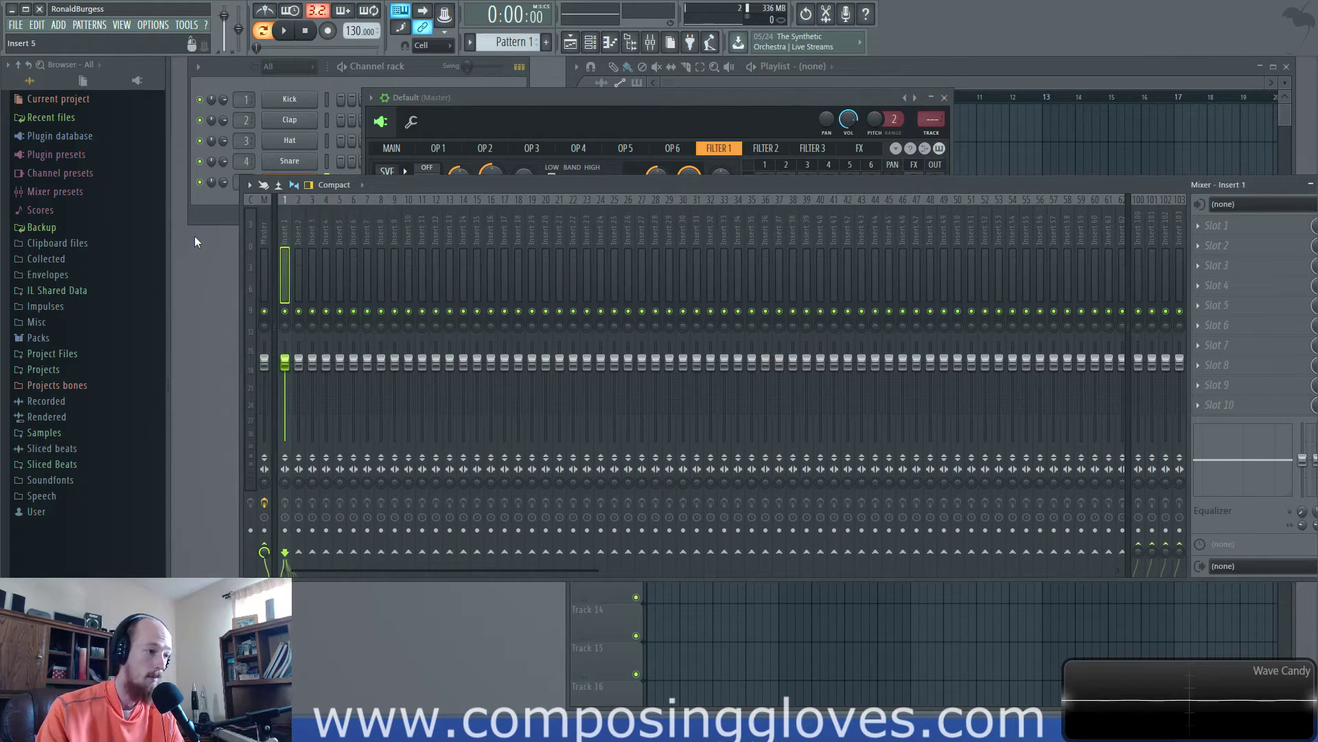
click(270, 226)
click(544, 101)
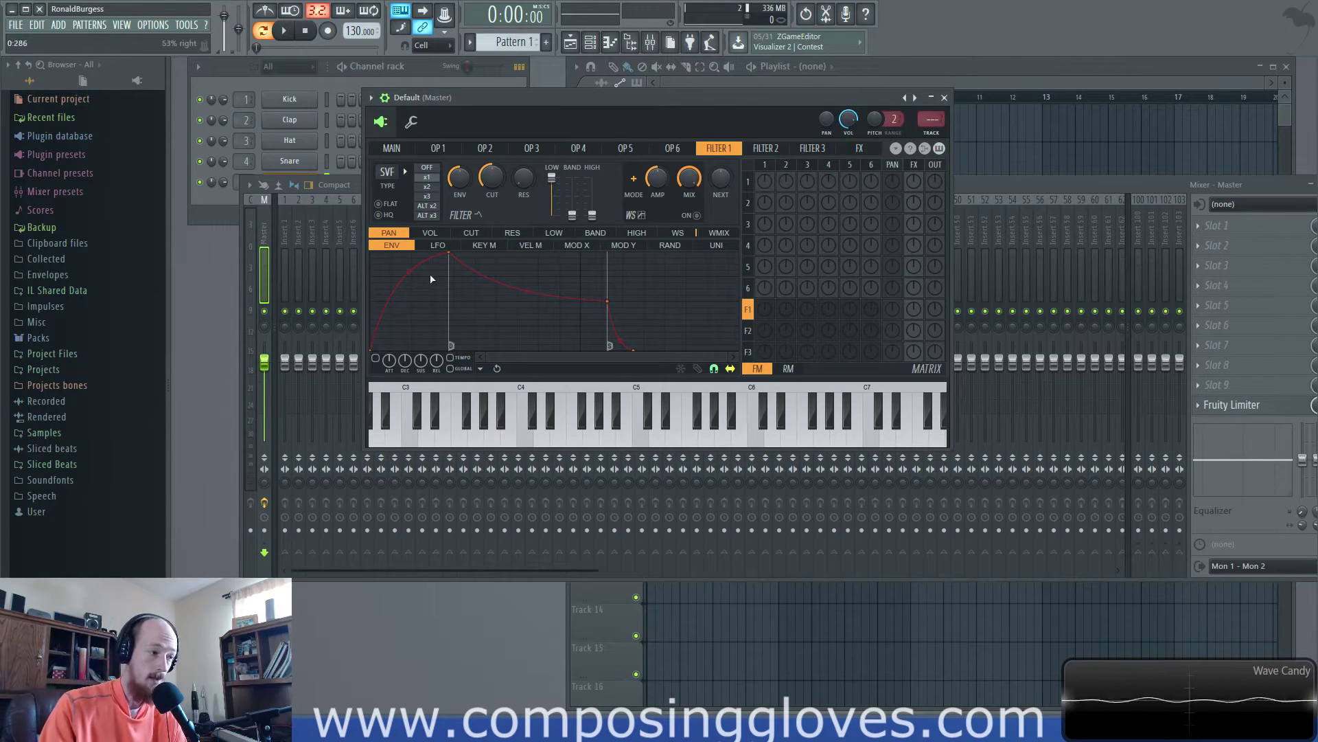
click(284, 237)
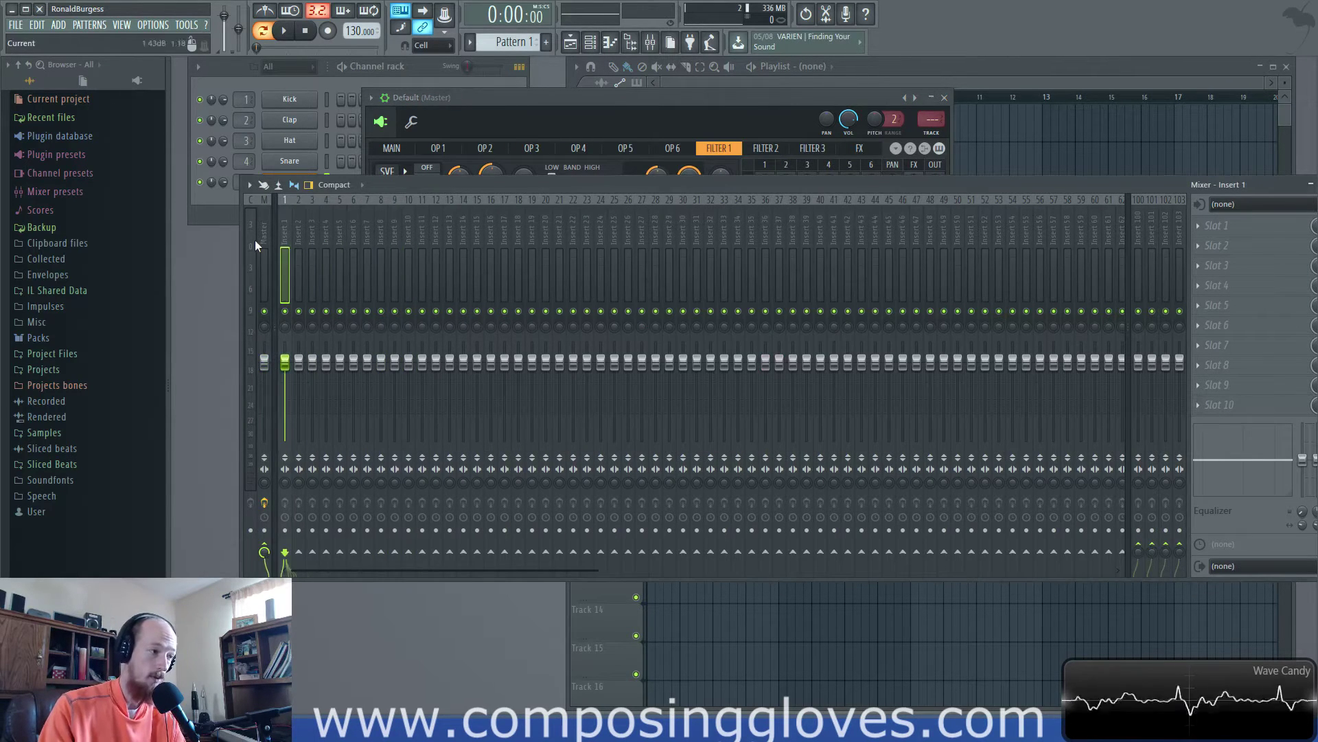
click(254, 240)
click(710, 109)
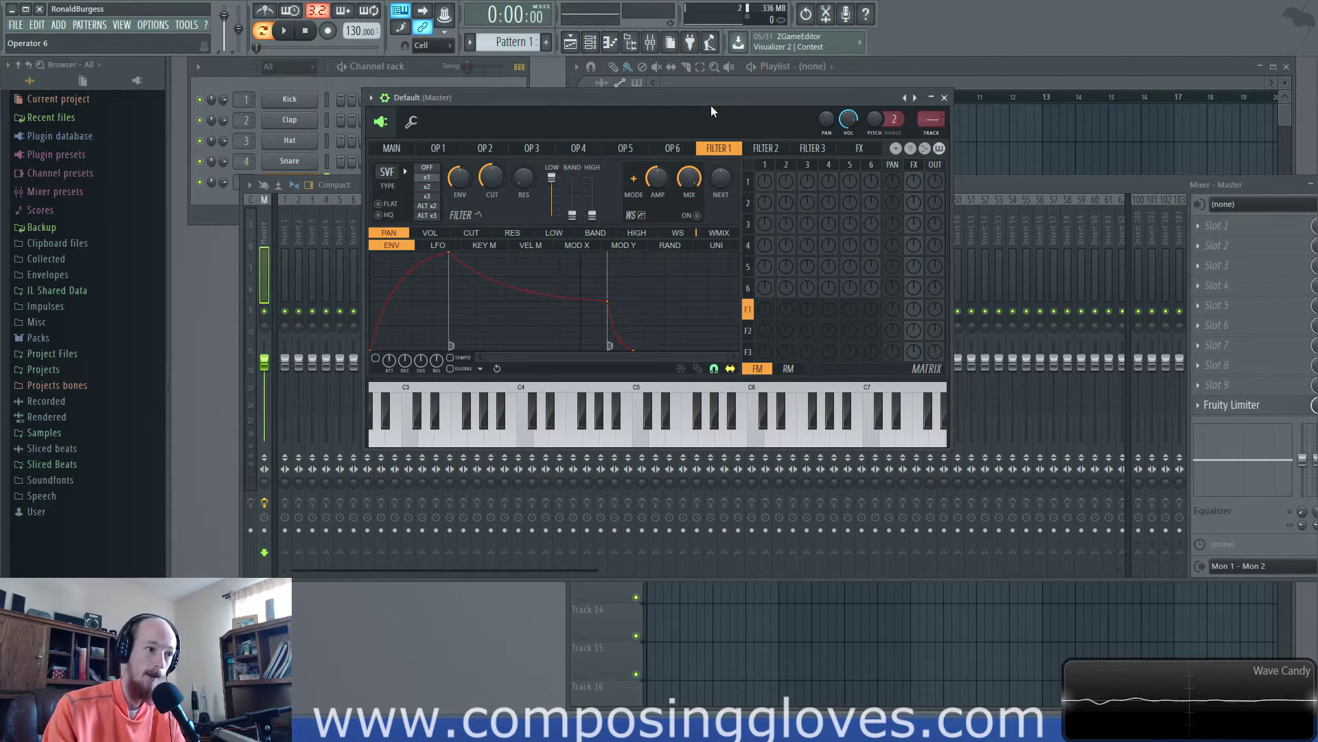
- View the three filters and operator 1, then route operator 1 into Filter 1 at full level
click(748, 352)
click(748, 330)
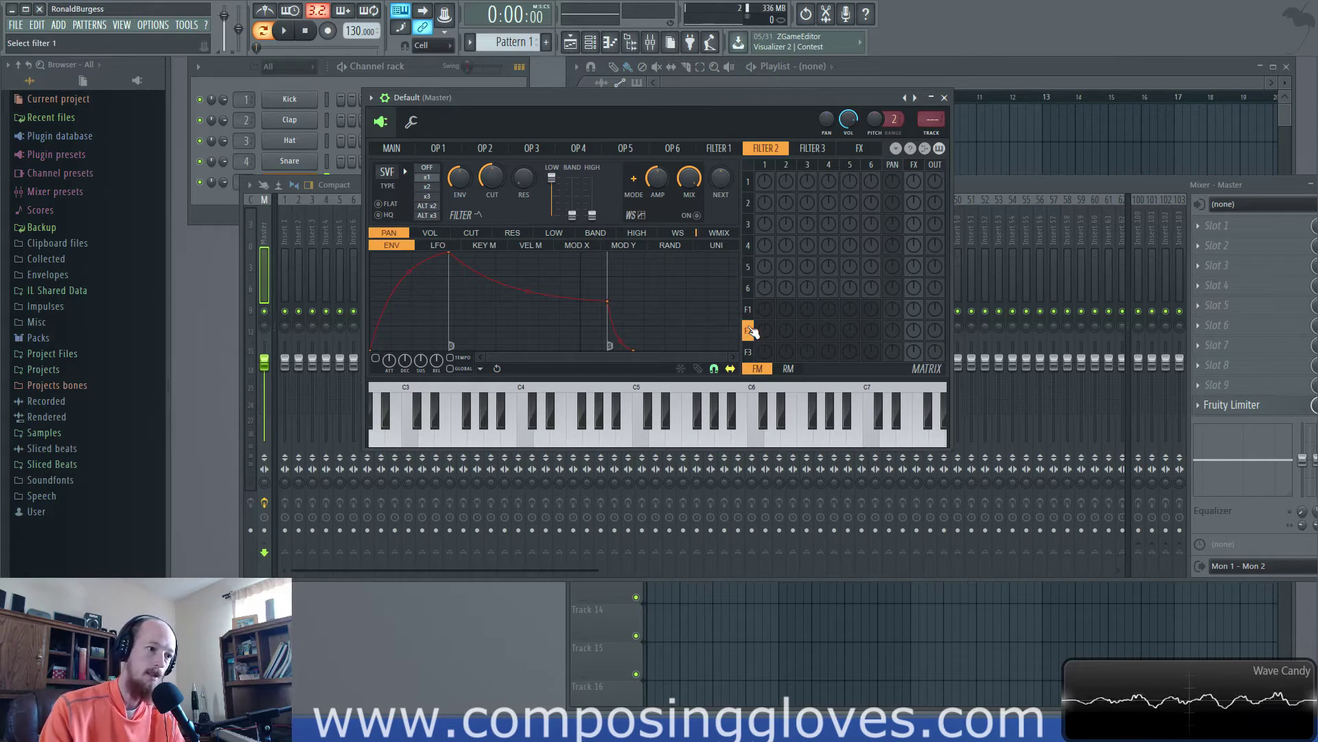
click(748, 309)
click(748, 181)
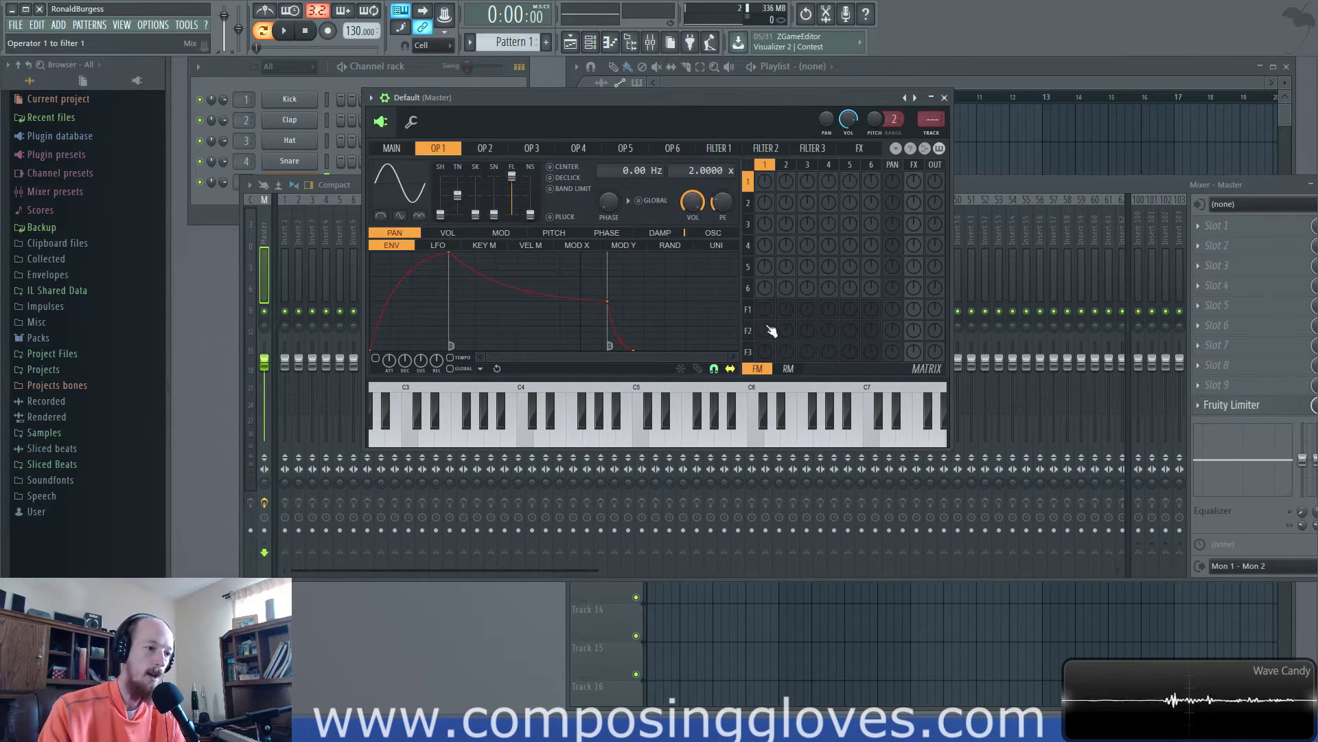
click(748, 311)
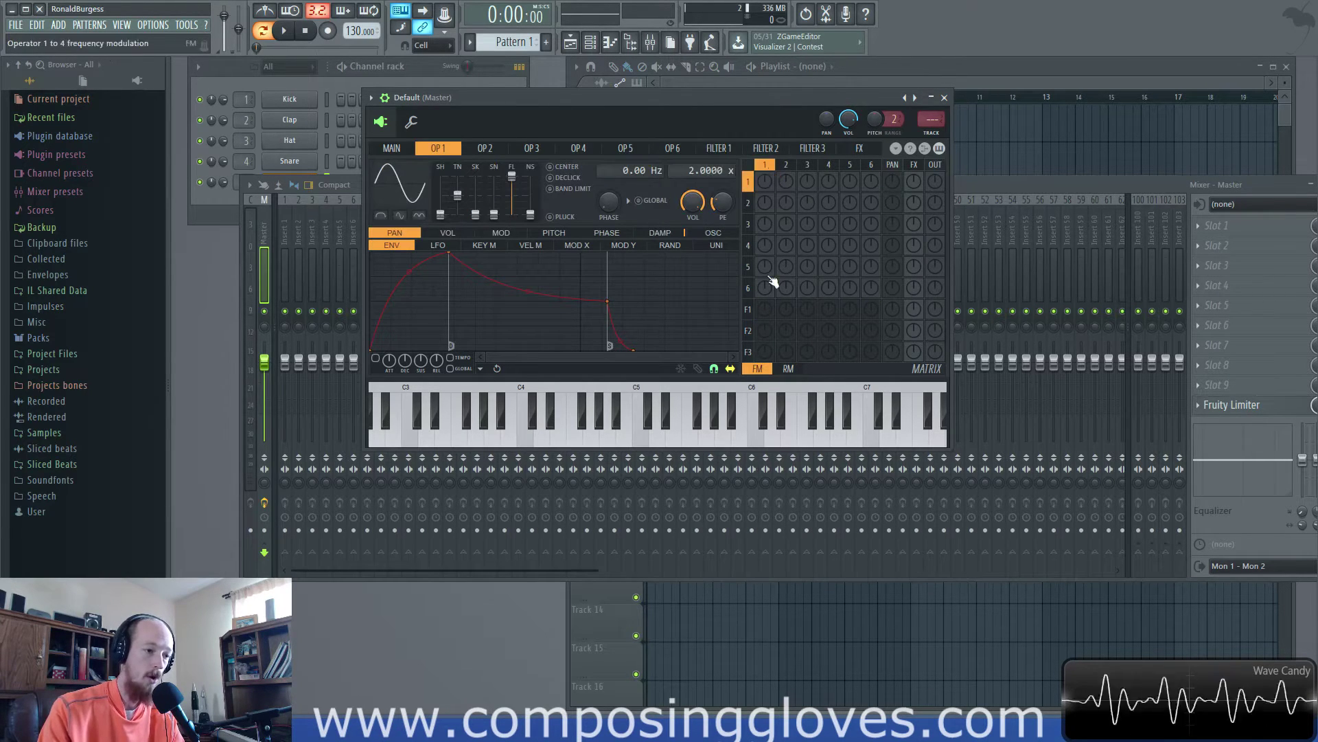
mouse_move(762, 312)
mouse_down()
mouse_move(763, 347)
mouse_move(763, 316)
mouse_up()
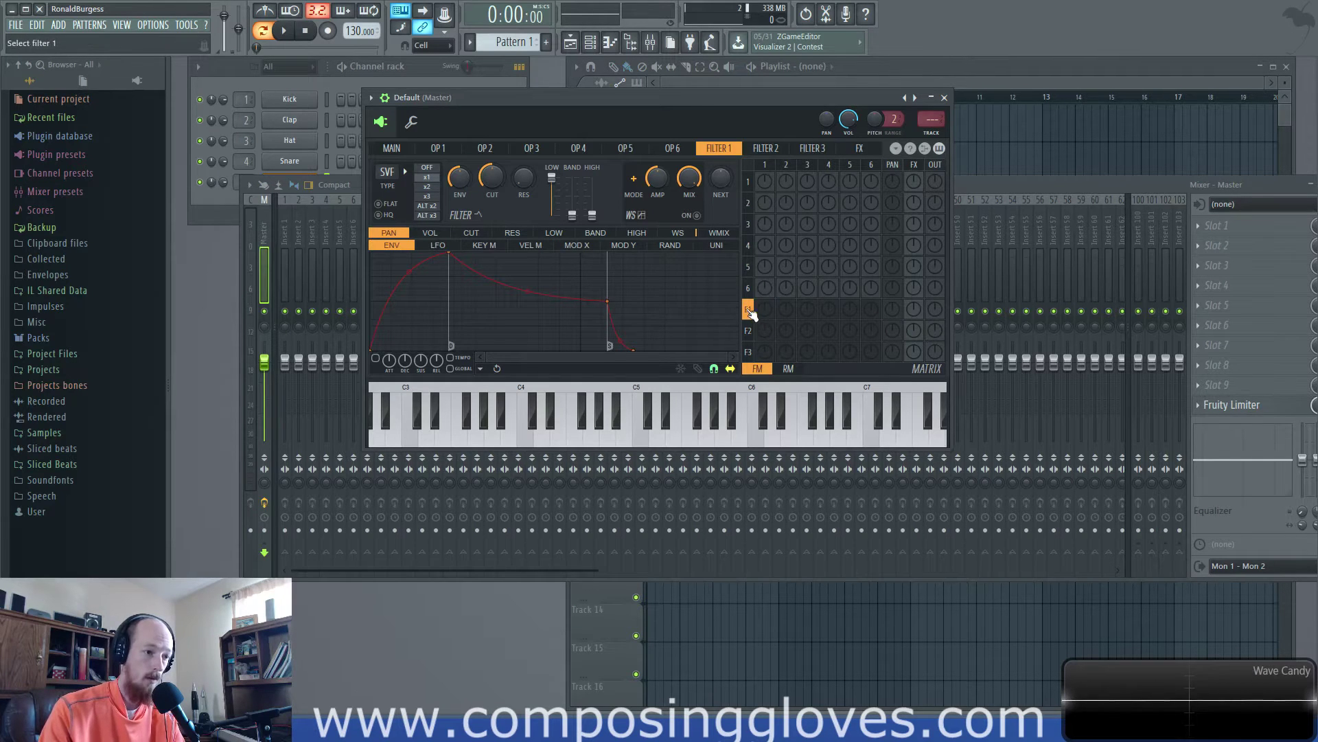
click(764, 309)
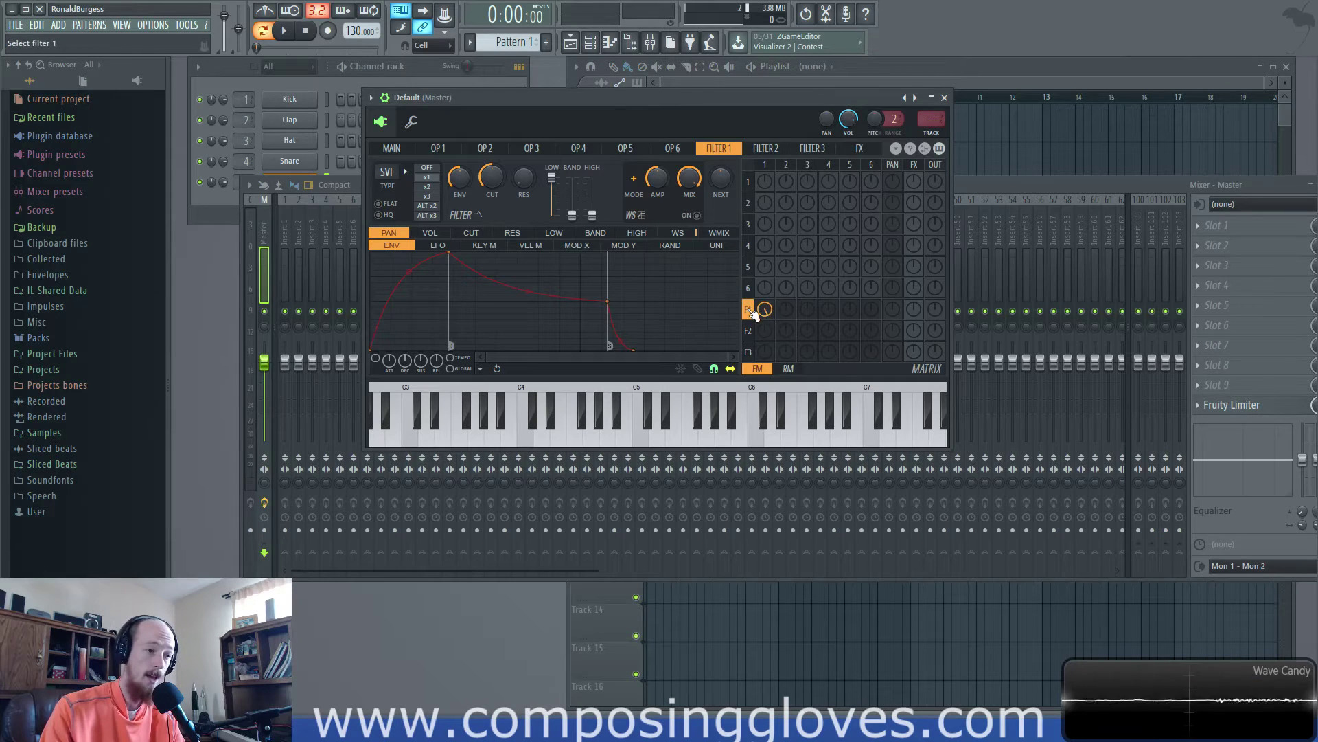
- Try routing Filter 1 to the effects and then to the output, and turn both sends off again
mouse_move(892, 309)
mouse_down()
mouse_move(913, 310)
mouse_move(892, 306)
mouse_up()
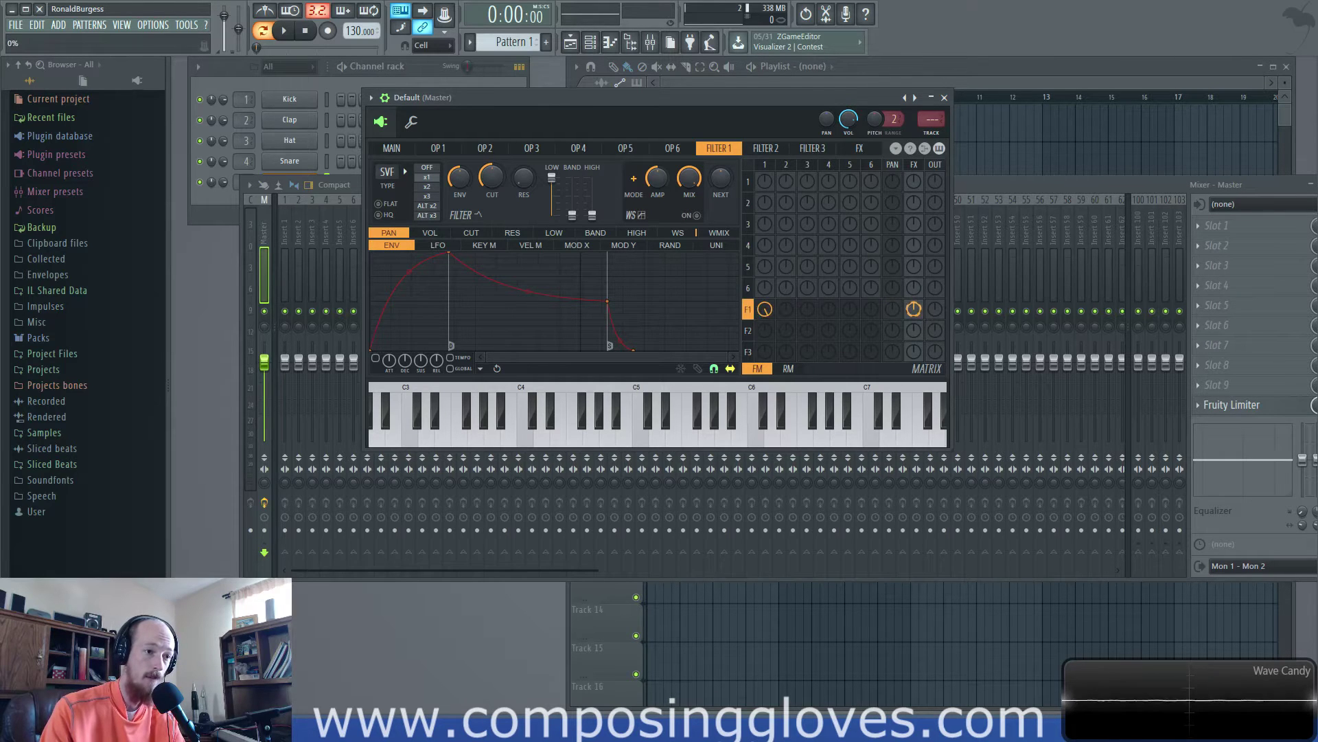
click(859, 149)
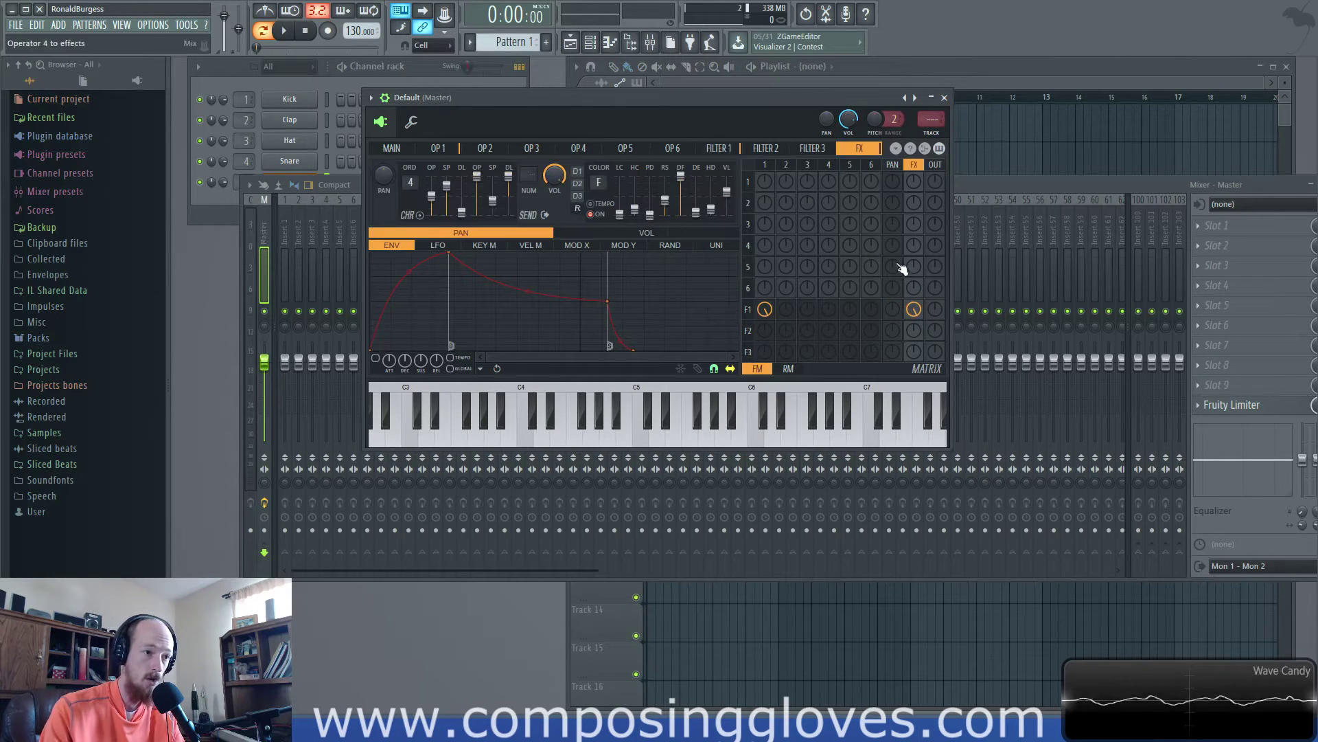
drag(910, 311, 910, 311)
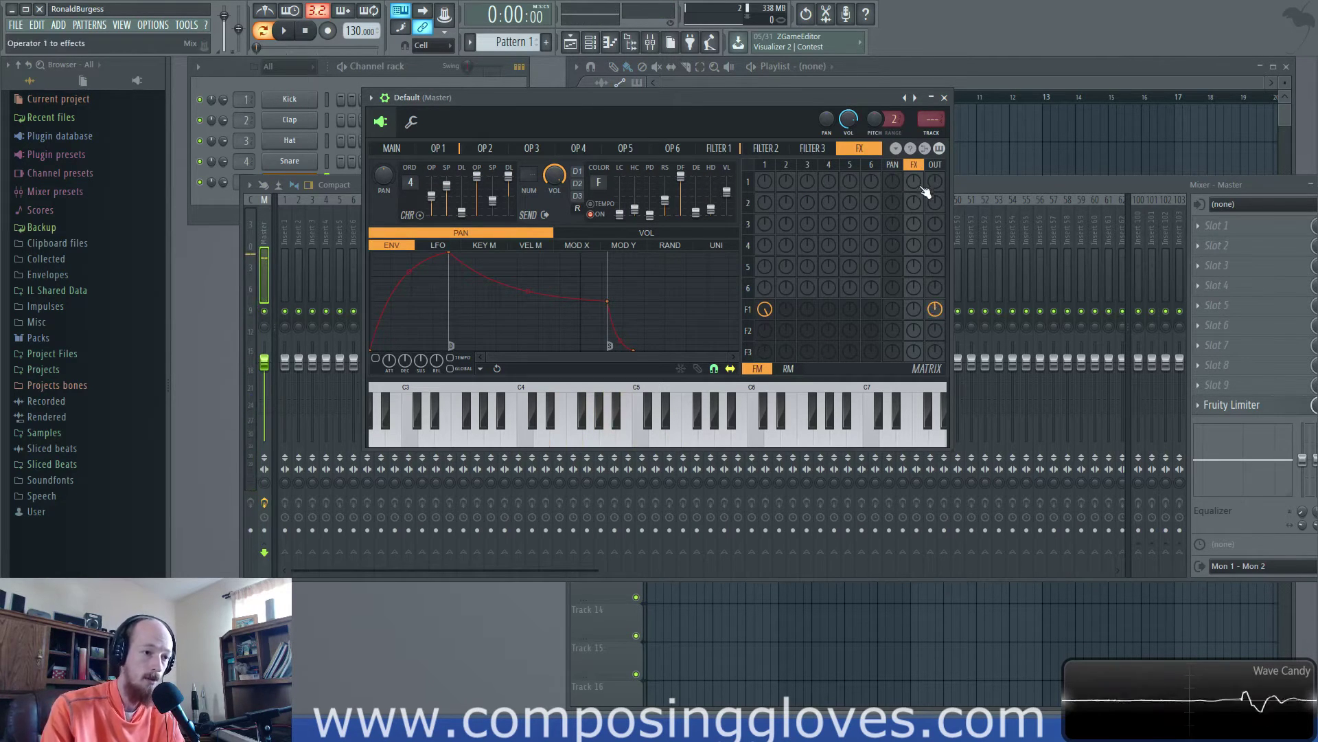
alt+click(937, 306)
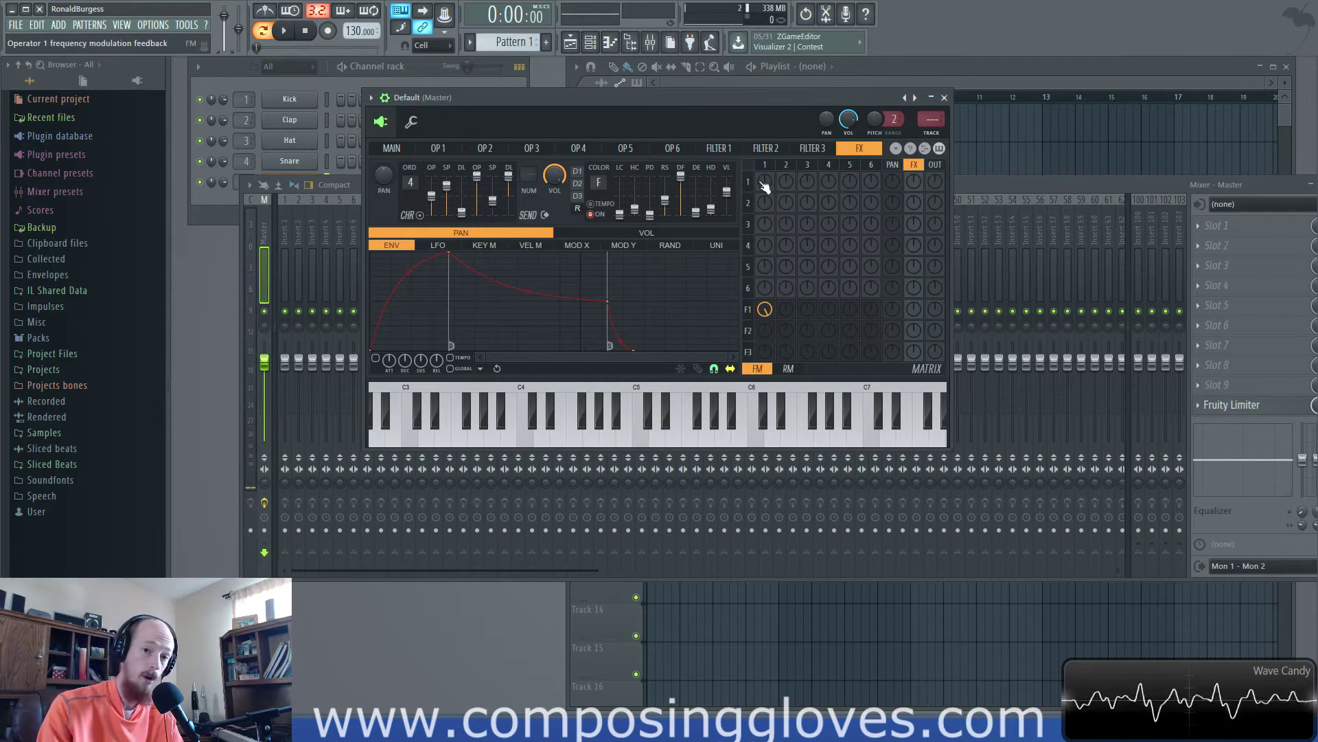
- Remove operator 1 from Filter 1, try operator 6 as its source instead, and set Filter 1's output to full
drag(764, 309, 765, 306)
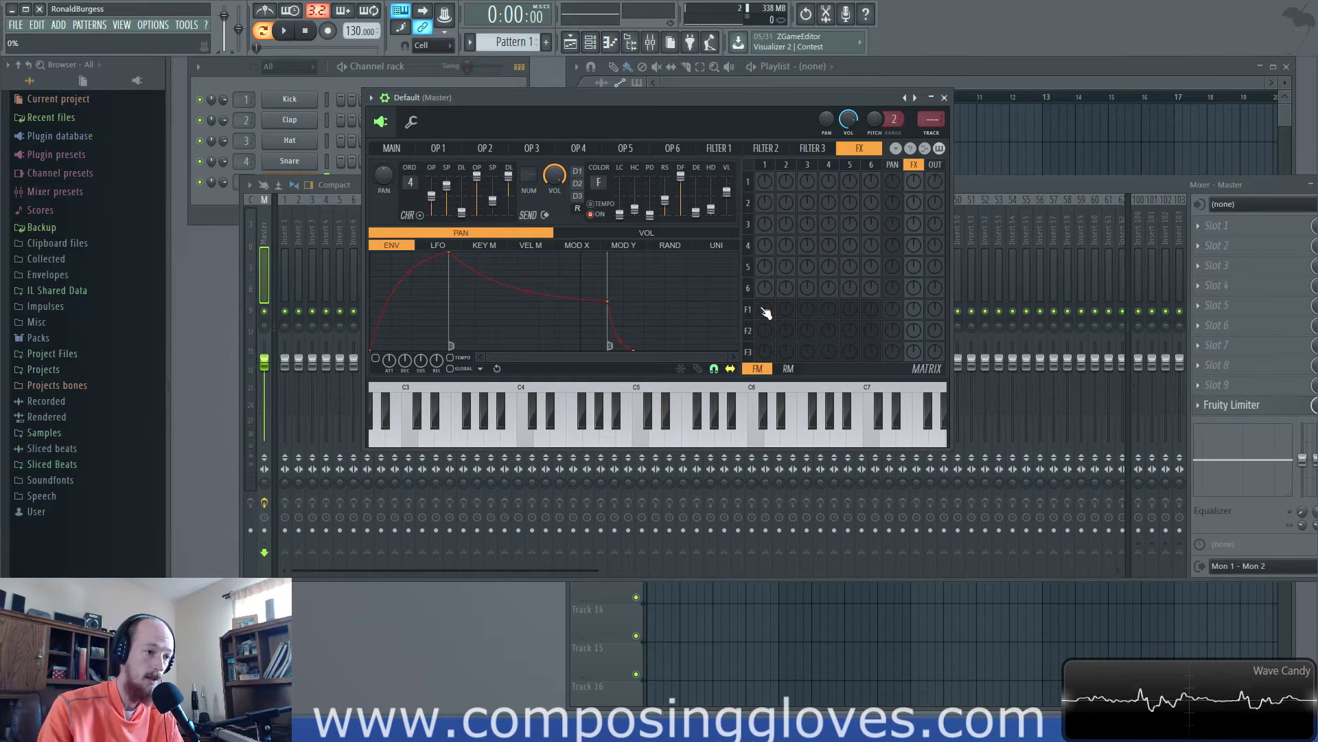
drag(870, 309, 934, 305)
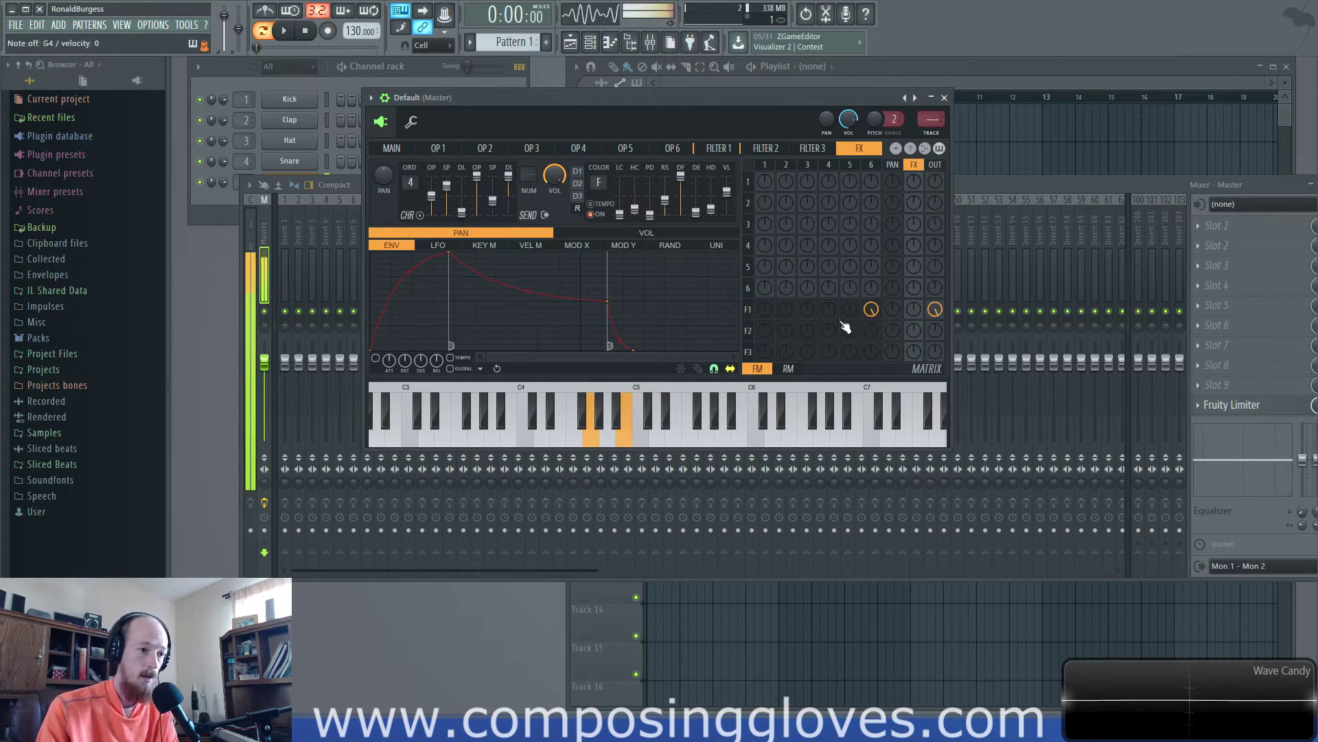
drag(871, 311, 879, 318)
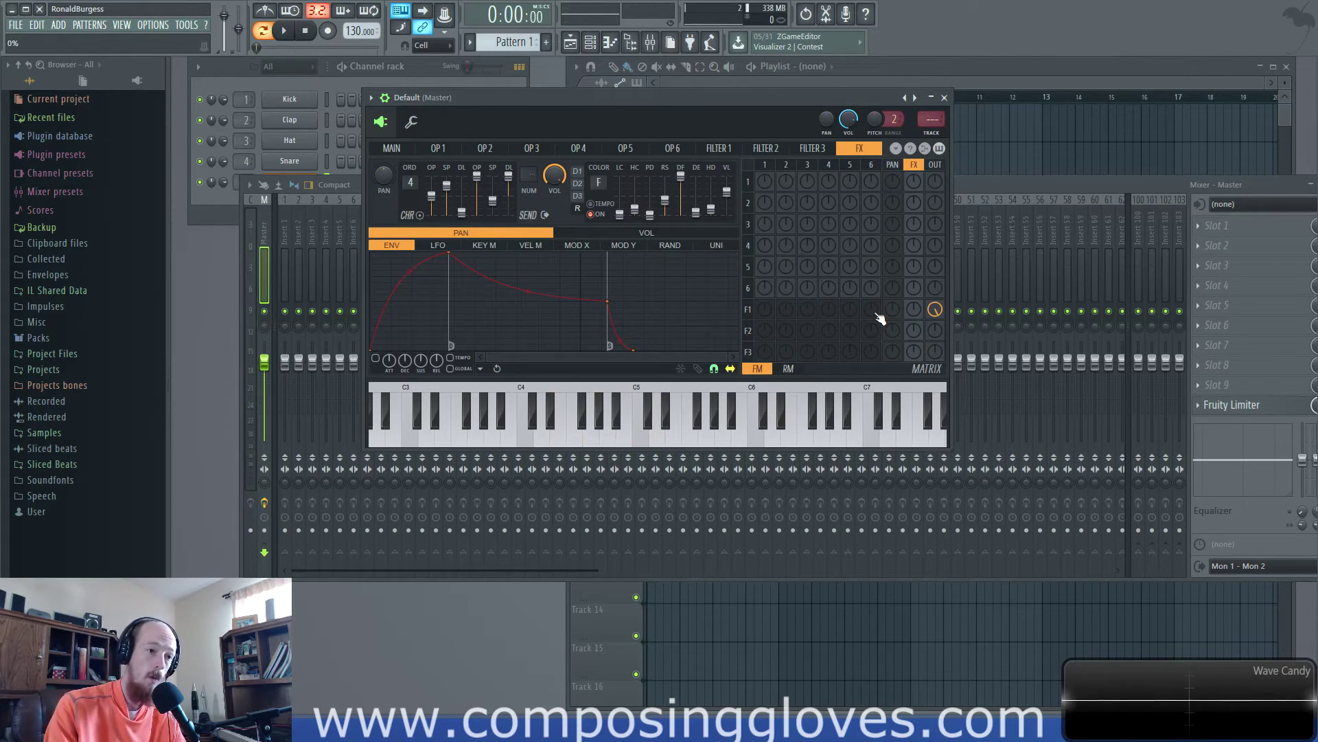
- Set operator 1's output to full, route operator 1 into Filter 1, and view Filter 1's settings
drag(935, 181, 936, 181)
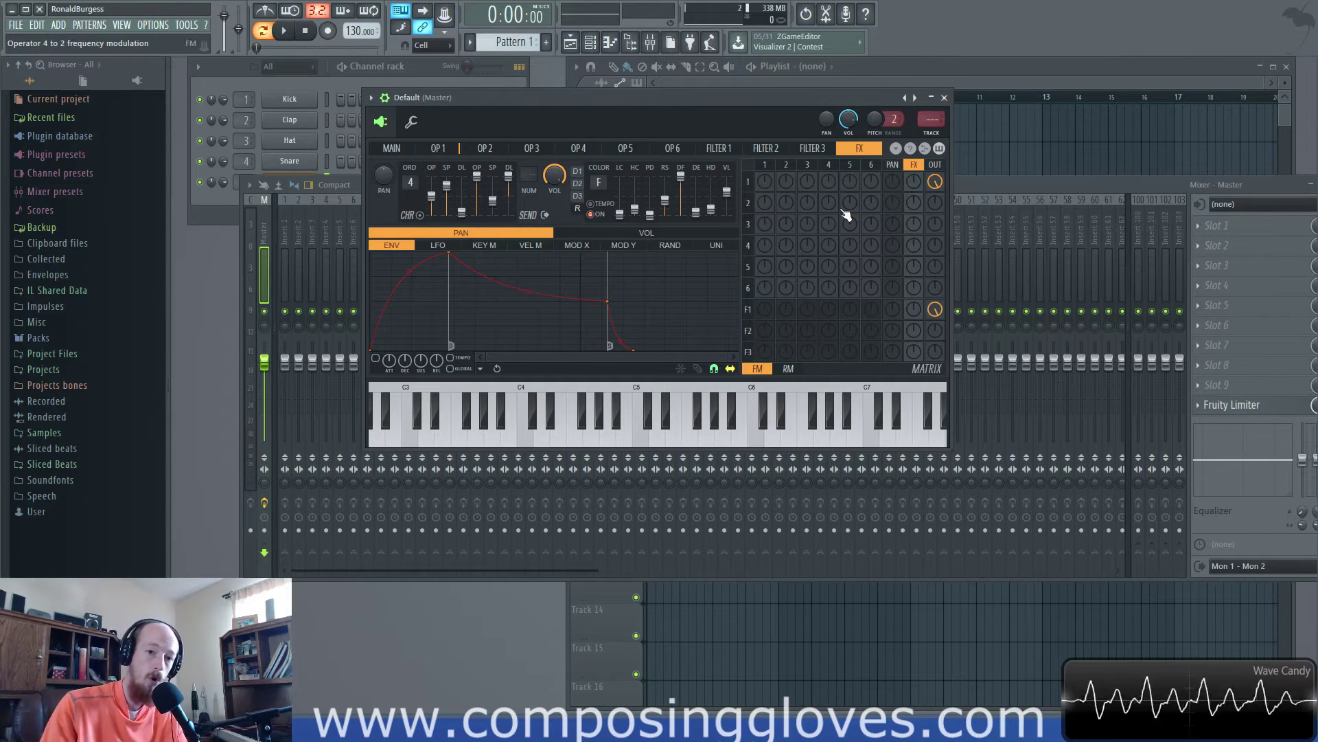
drag(764, 309, 767, 324)
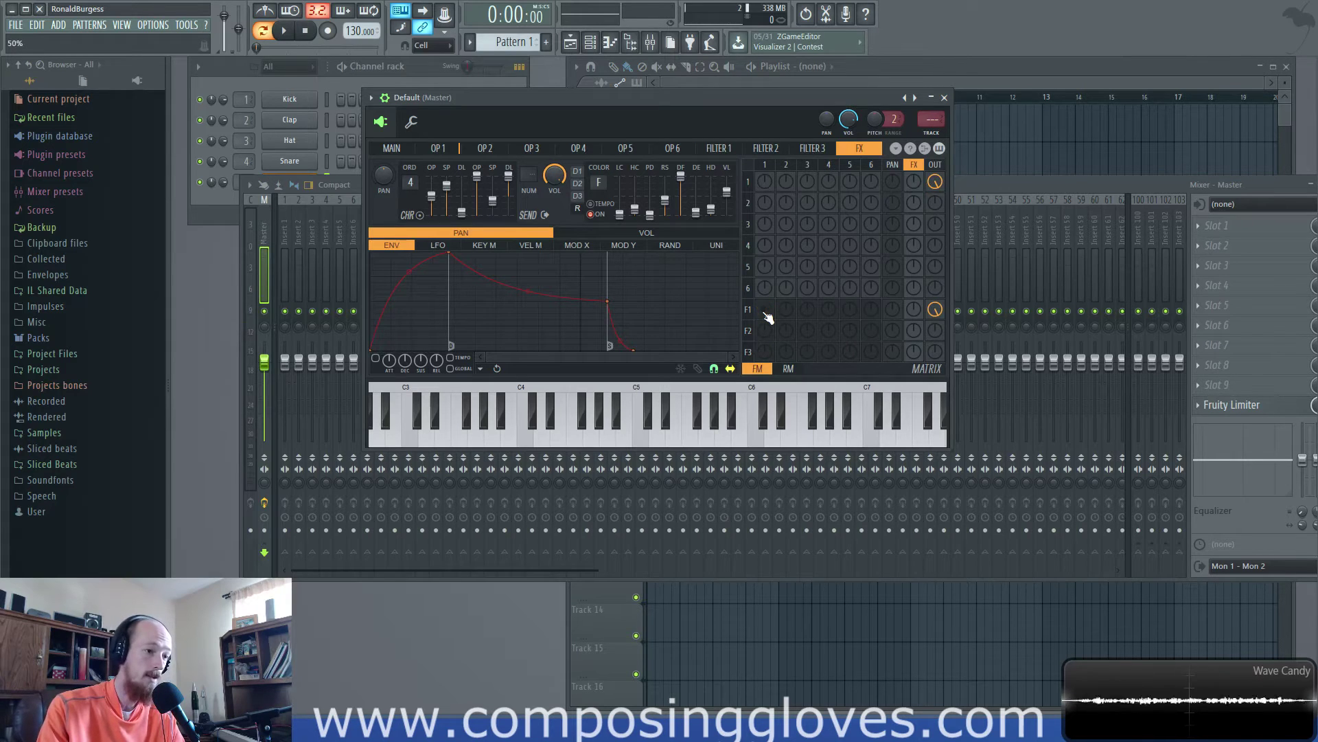
click(812, 148)
click(759, 148)
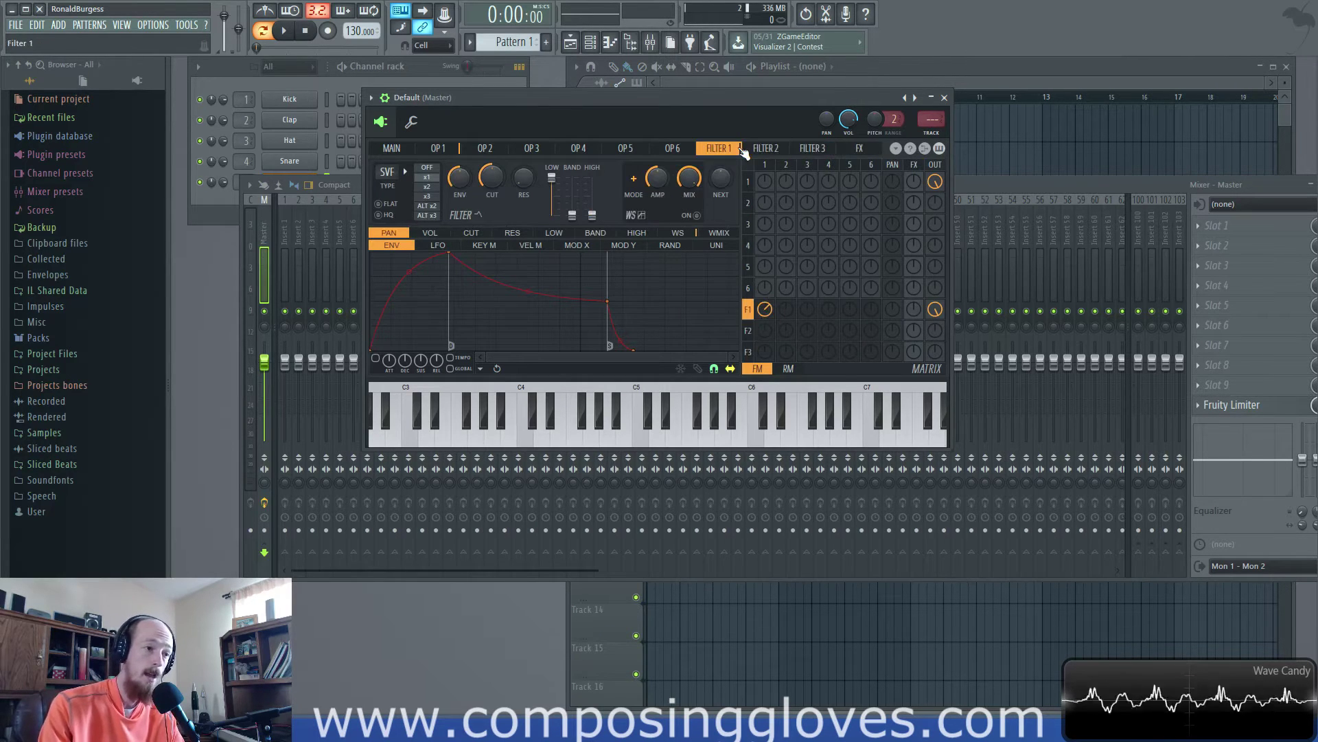
- Remove operator 1 from Filter 1, turn off Filter 1's output, and look at Filters 2 and 3
drag(767, 313, 767, 300)
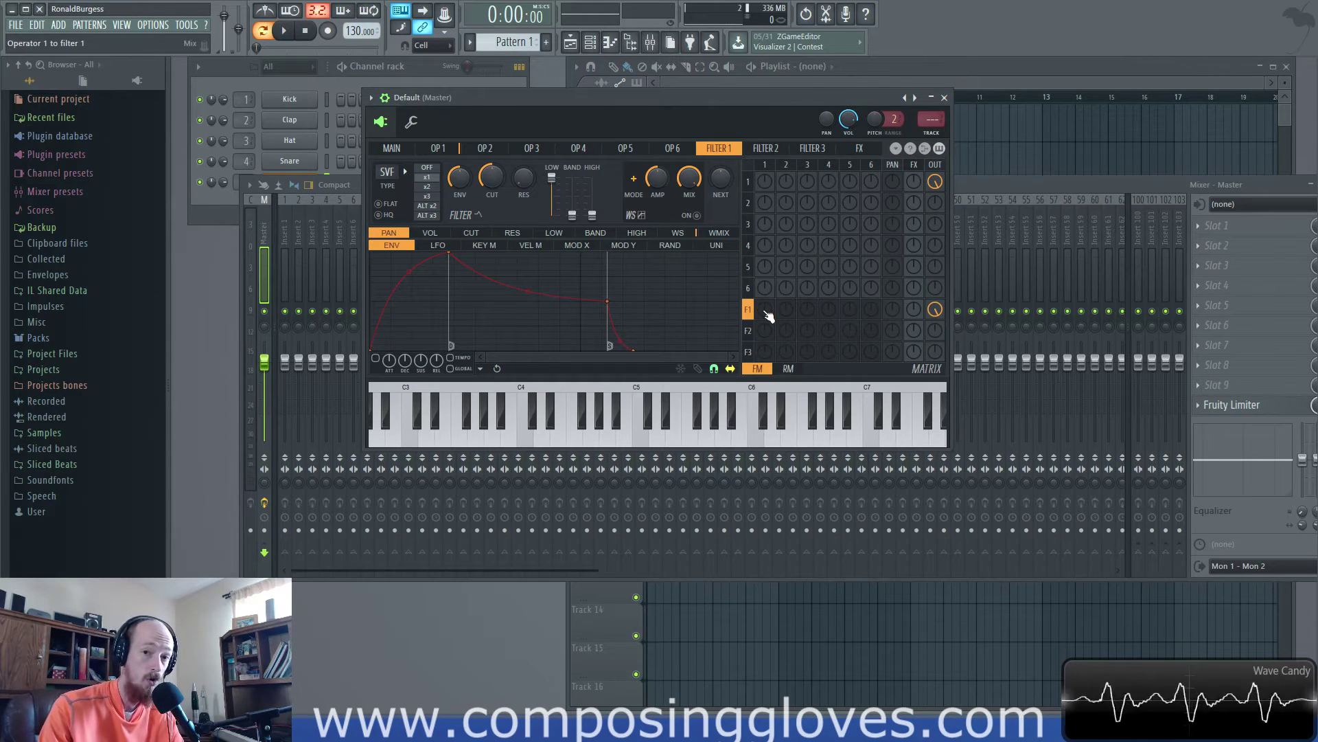
drag(935, 309, 935, 302)
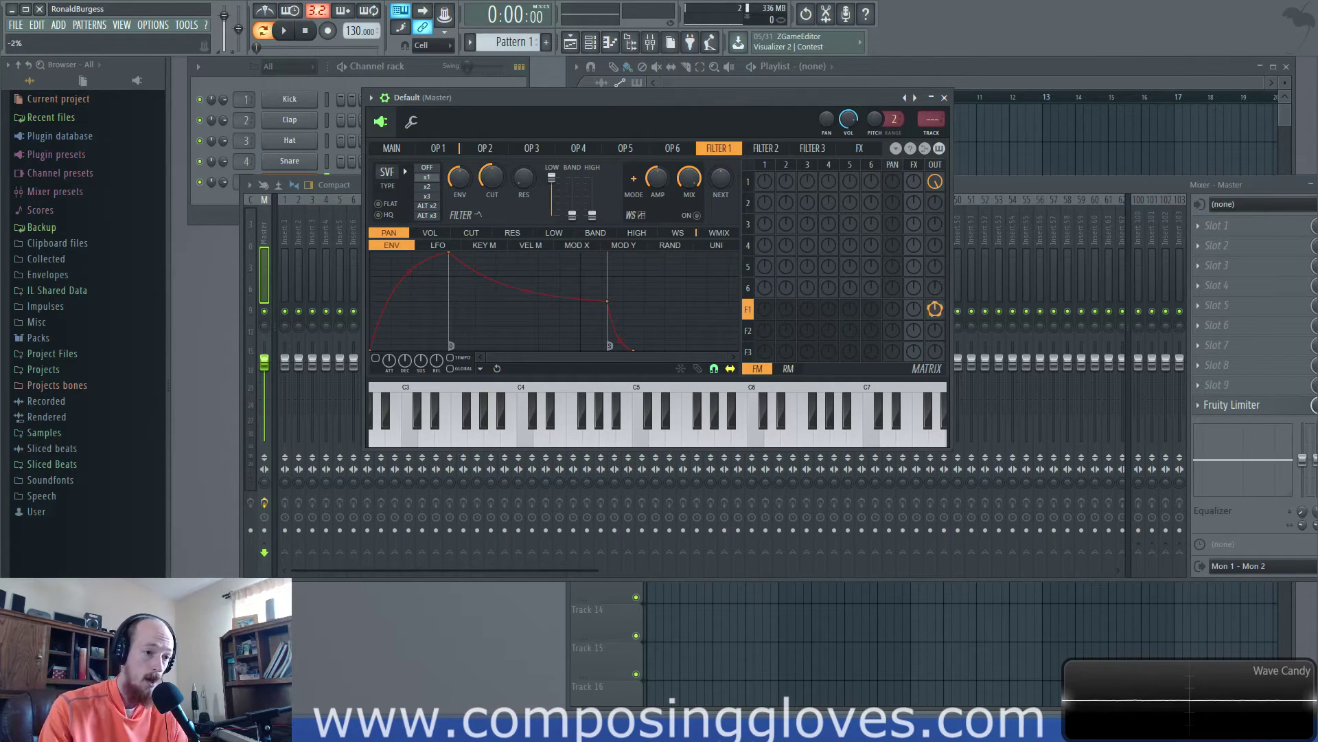
click(749, 352)
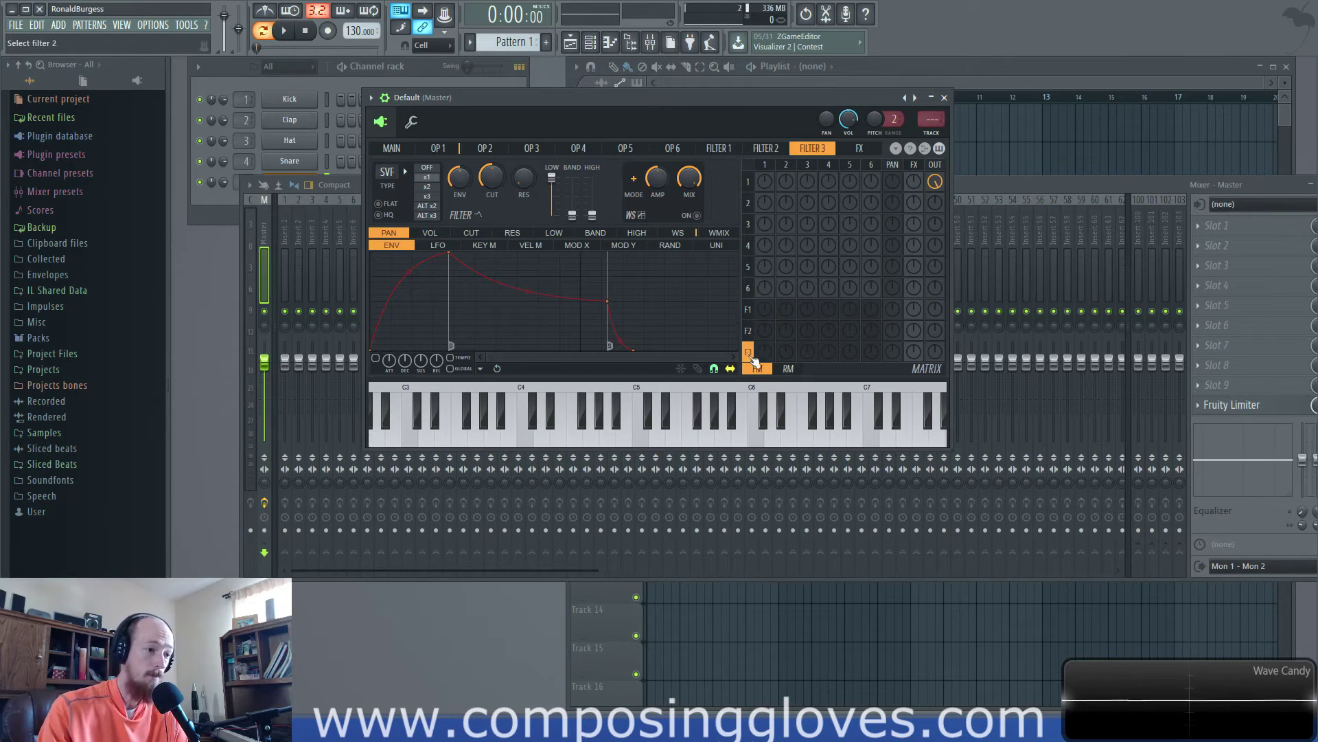
click(750, 330)
click(748, 352)
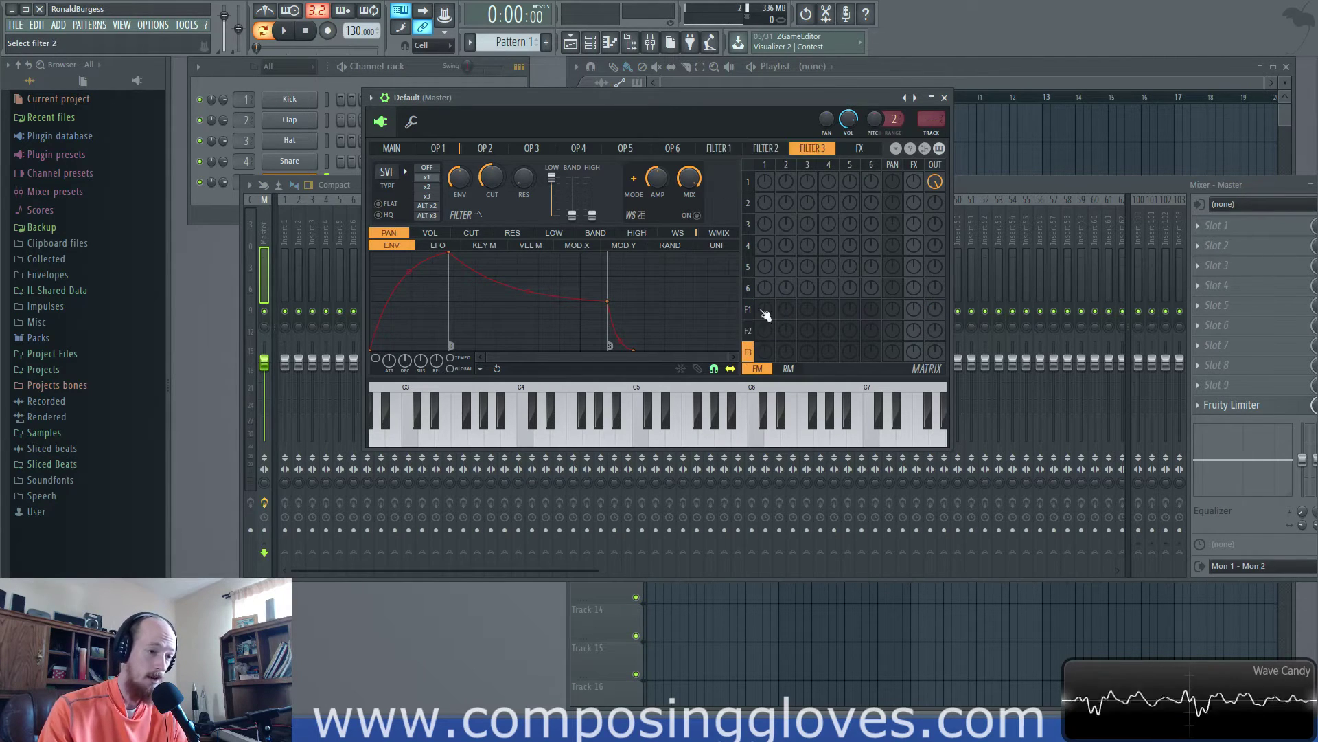
- Try panning Filter 1 to the right in the matrix, then reset it and check its effects send
mouse_move(766, 230)
mouse_down()
mouse_move(765, 219)
mouse_move(770, 229)
mouse_up()
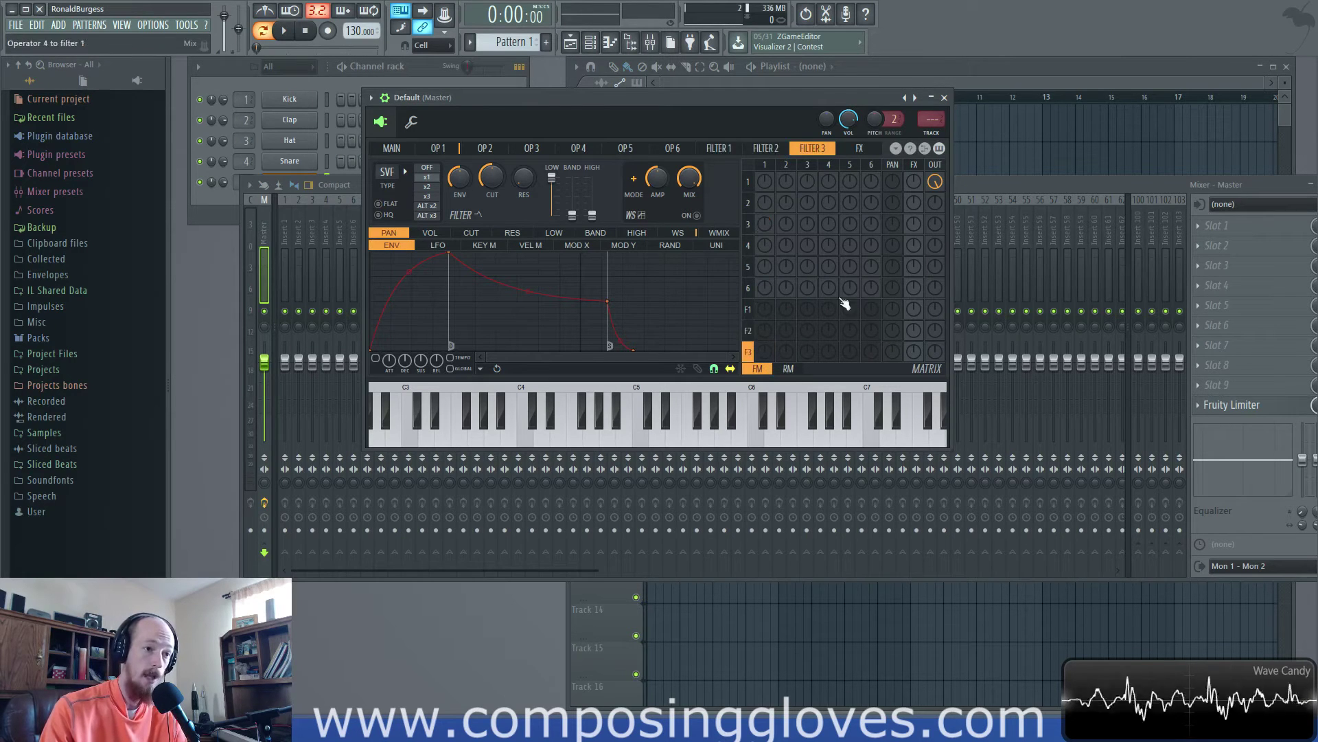
drag(892, 309, 892, 329)
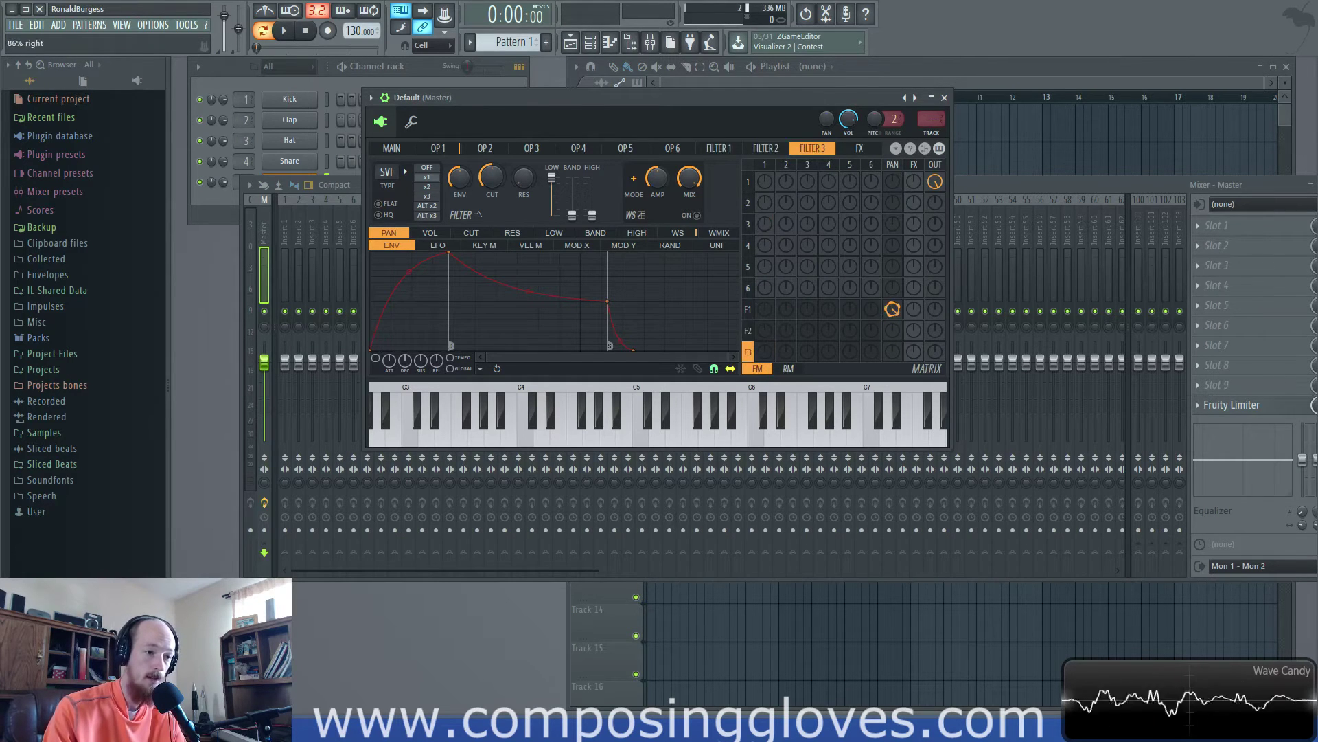
click(914, 309)
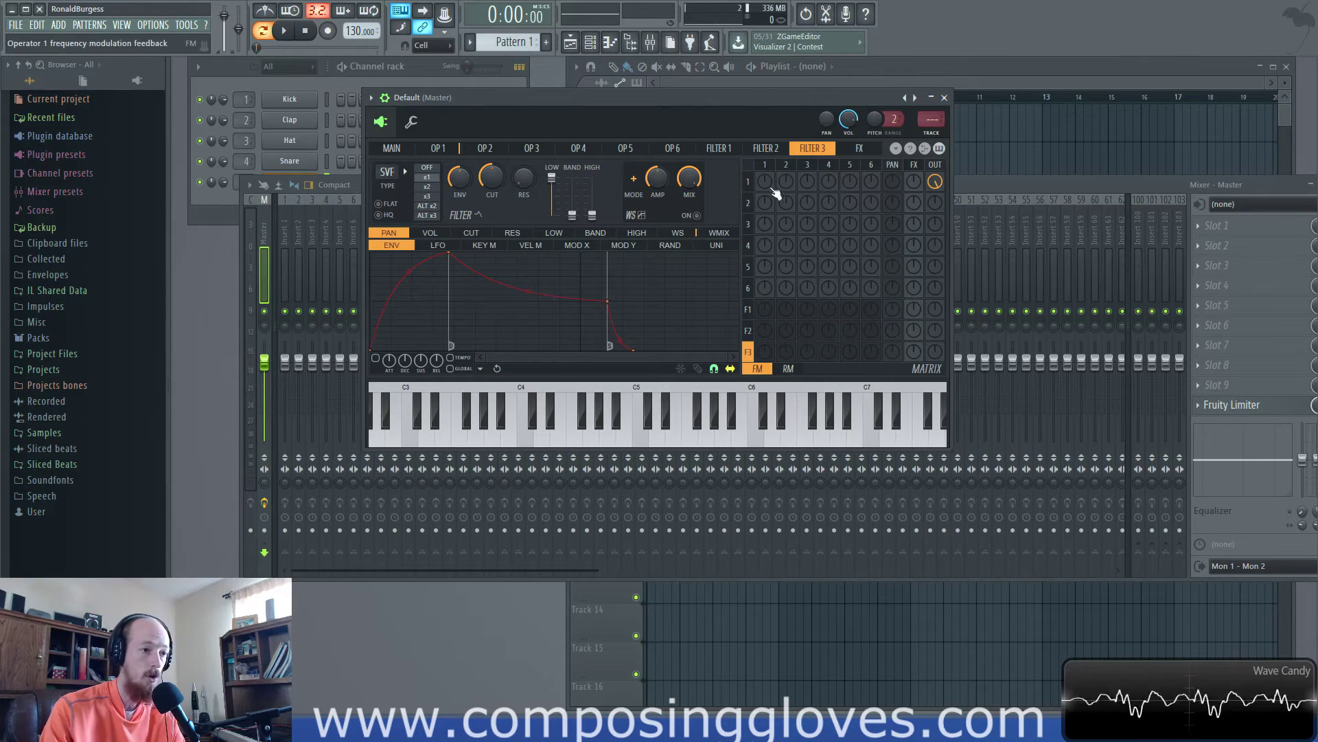
- Try positive and negative frequency modulation feedback on operator 1, then set the feedback back to zero
drag(765, 181, 764, 177)
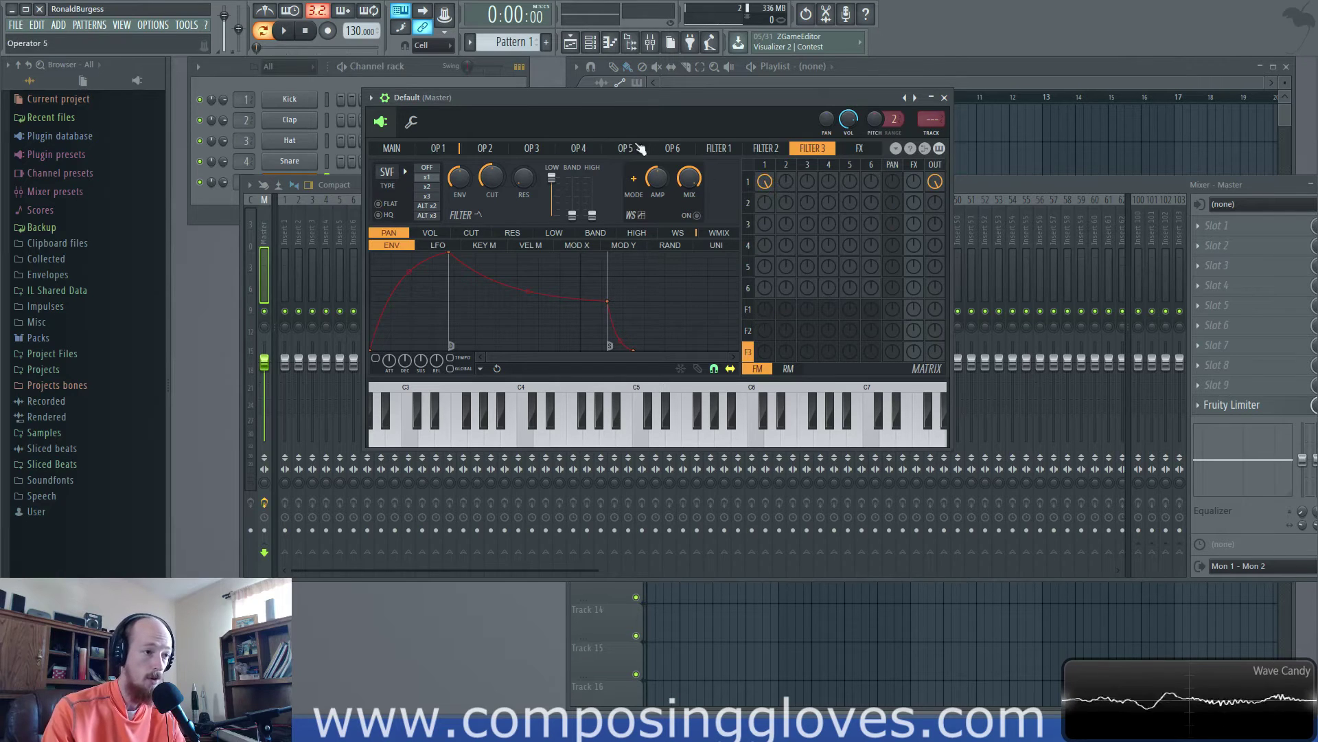
click(672, 148)
scroll(440, 205, down, 3)
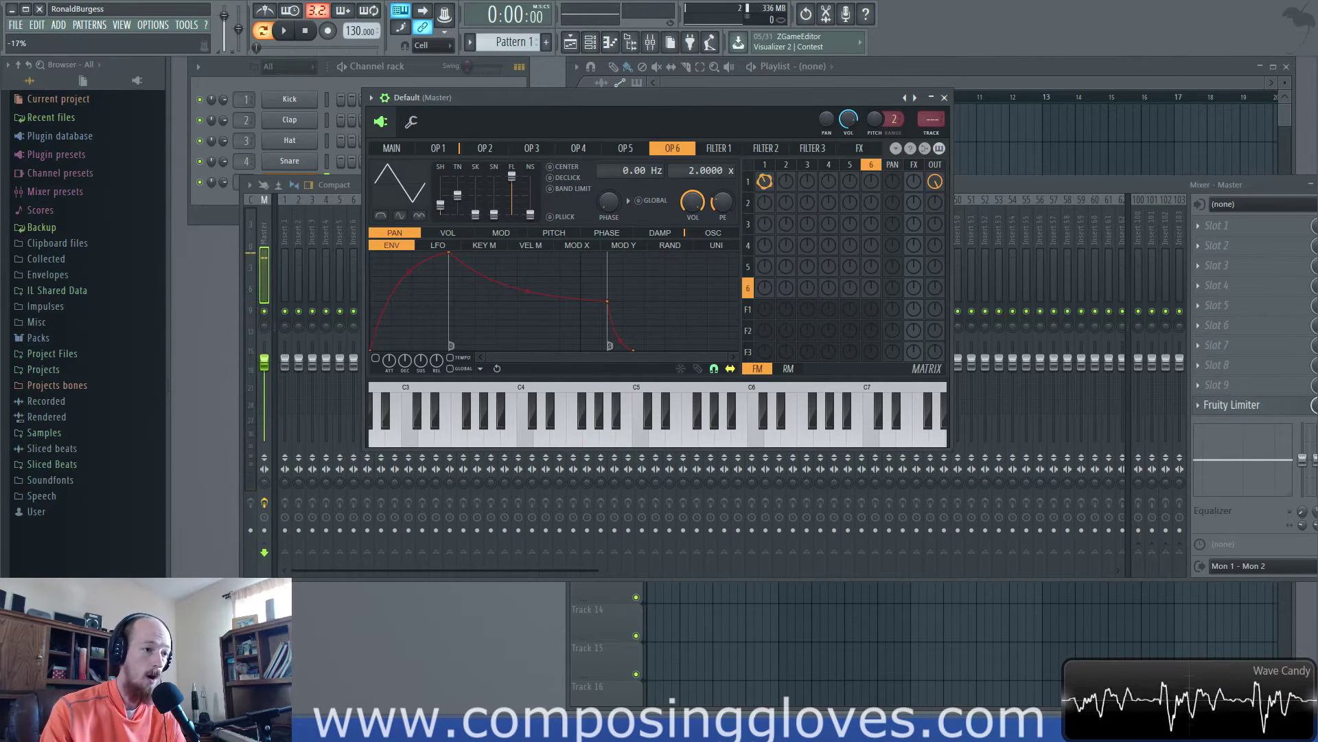
click(748, 183)
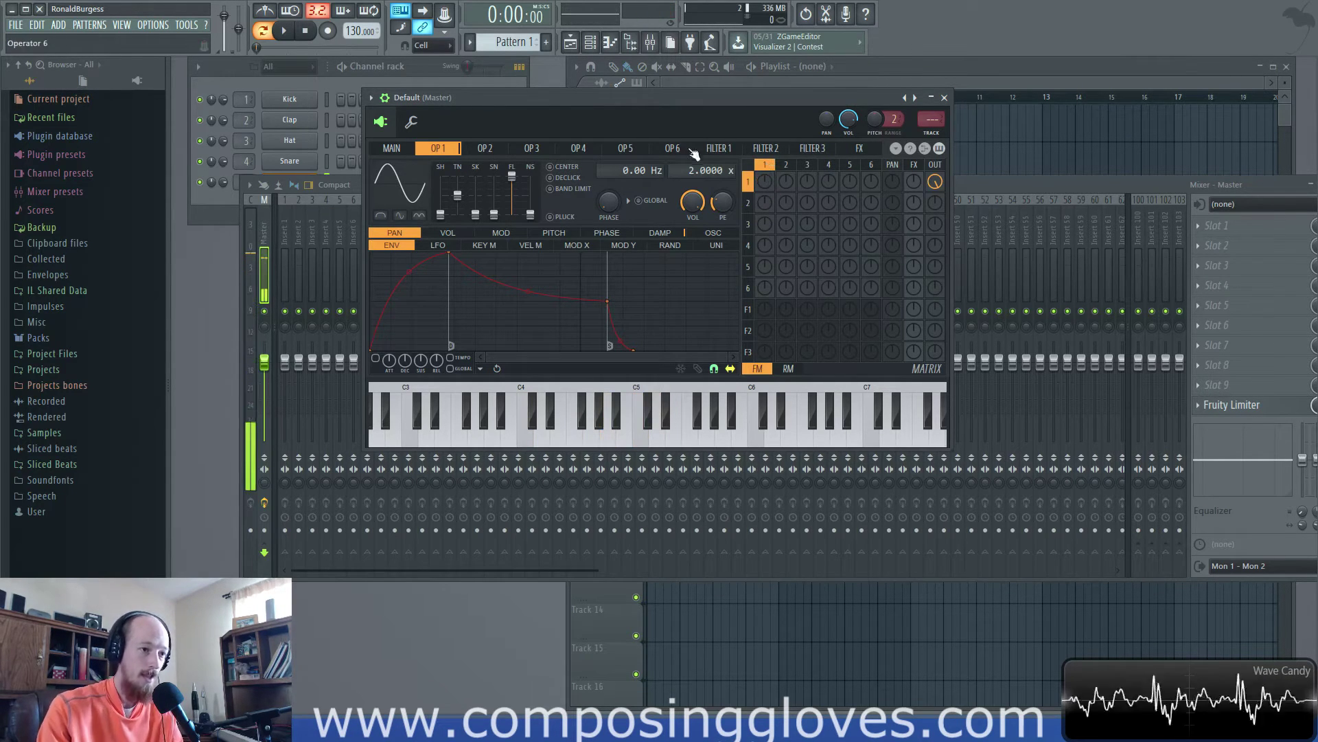
- Select operator 6, try its output at full along with its pan and effects sends, and turn them off again
click(873, 167)
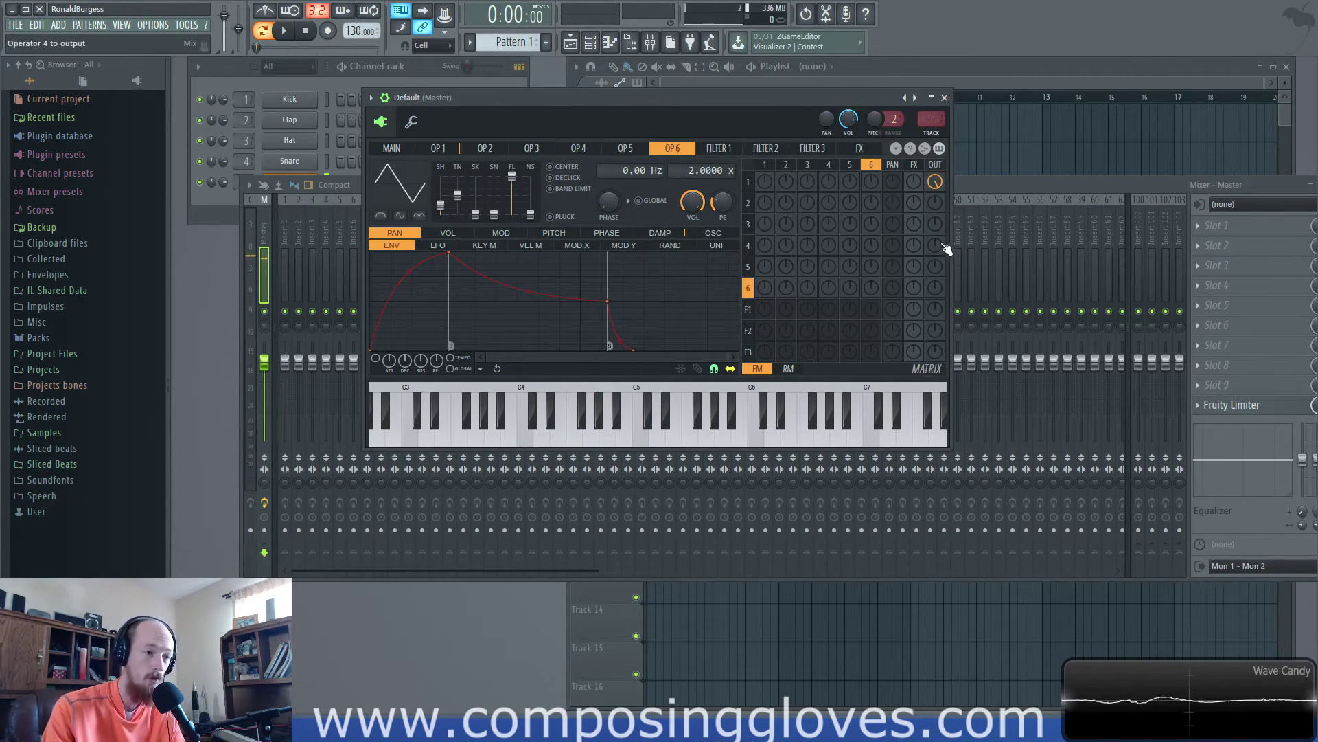
click(936, 289)
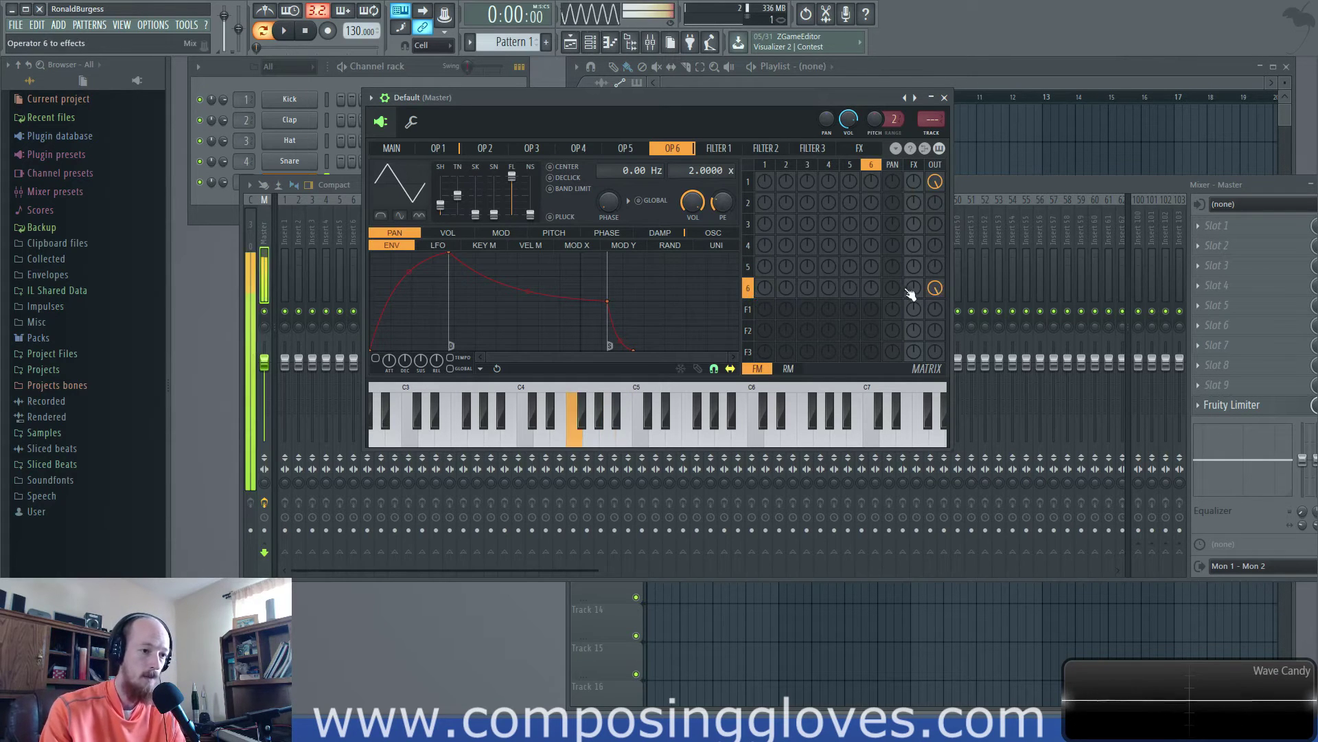
drag(892, 288, 936, 296)
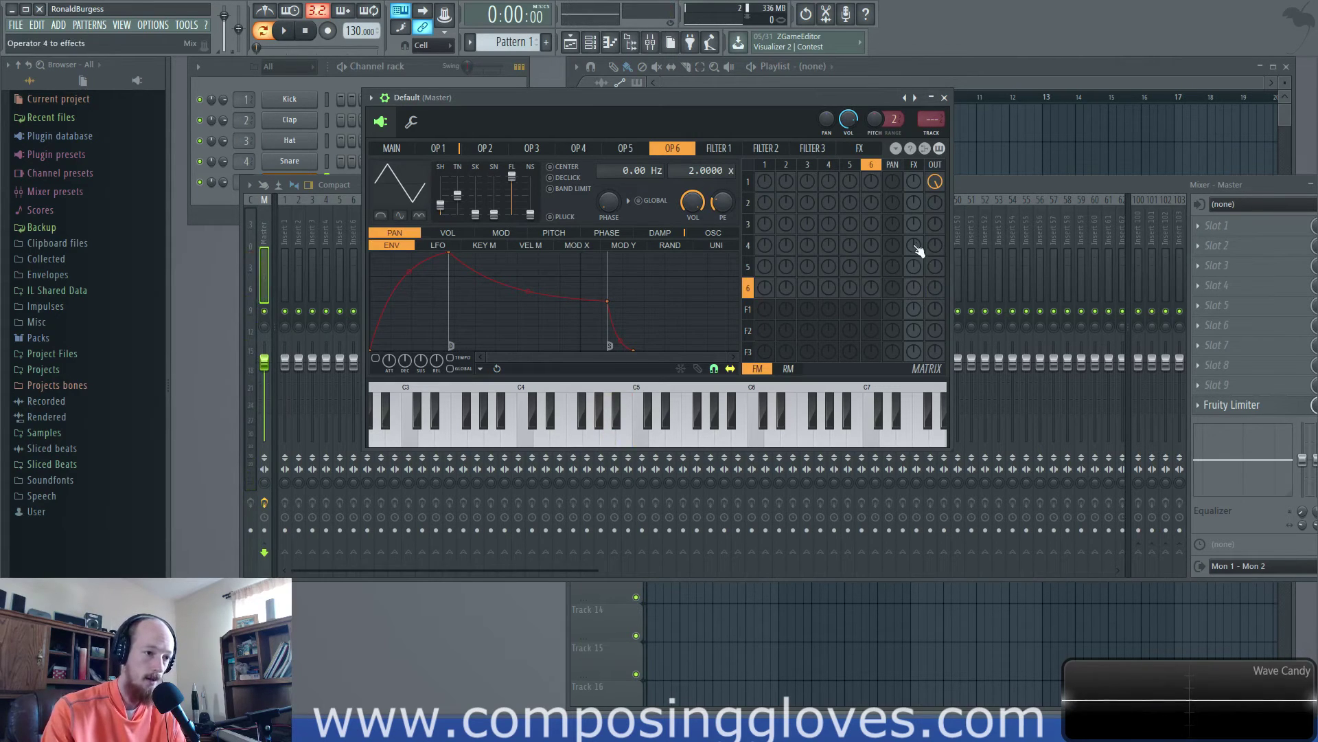
click(637, 200)
click(637, 200)
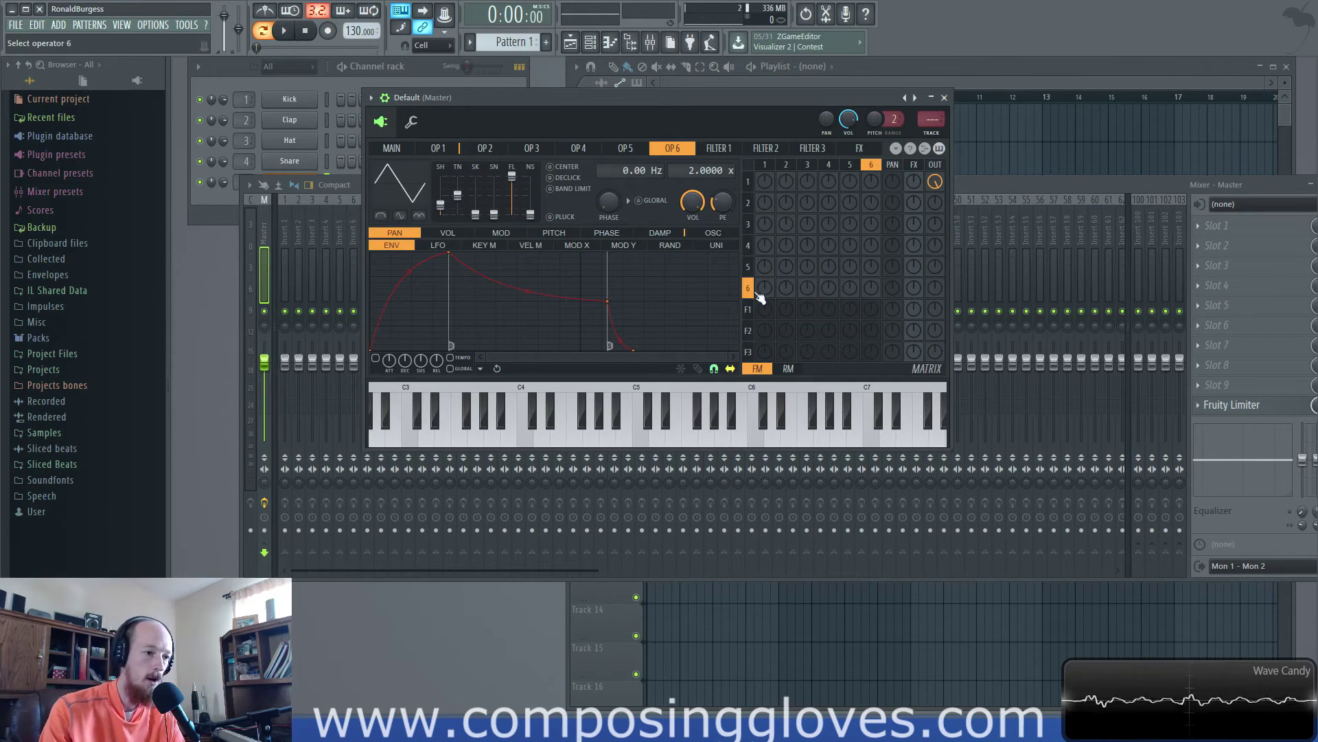
- Try routing operator 6 through Filter 1 with both the send and Filter 1's output at full, then clear both
click(751, 314)
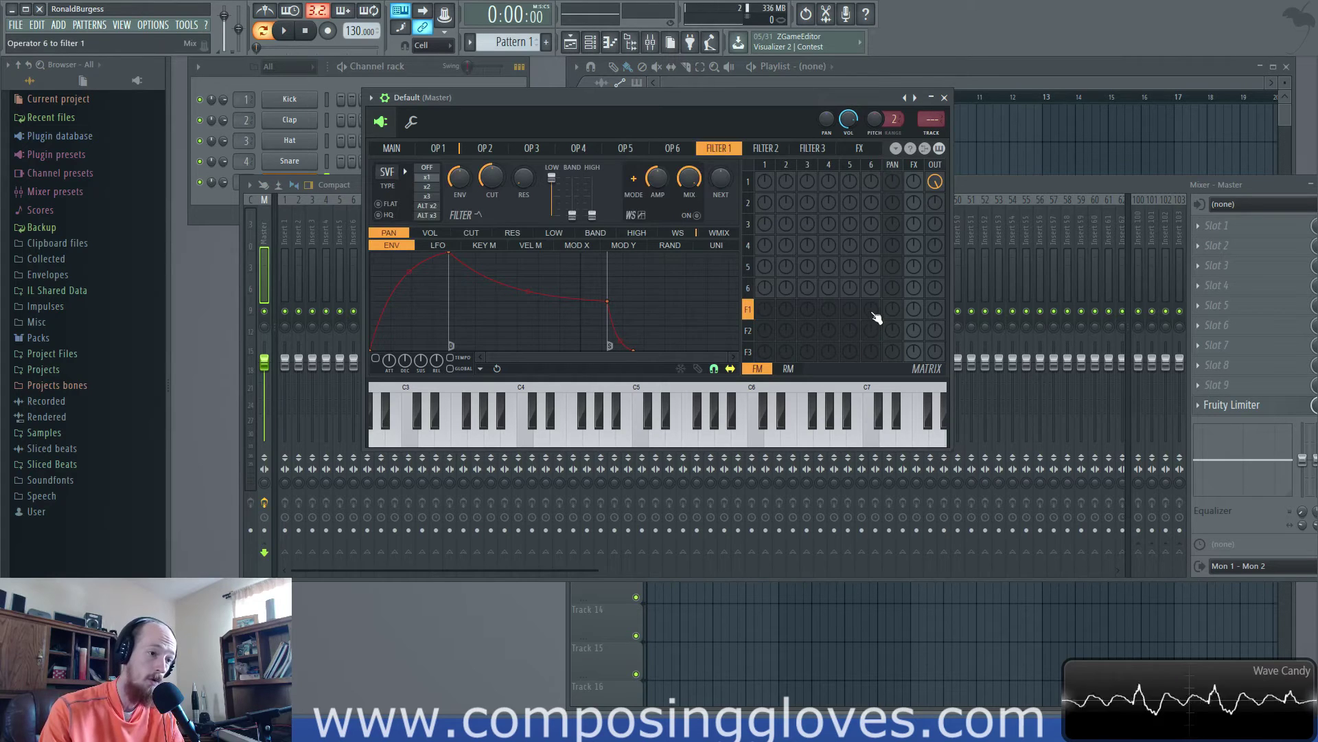
drag(877, 317, 872, 312)
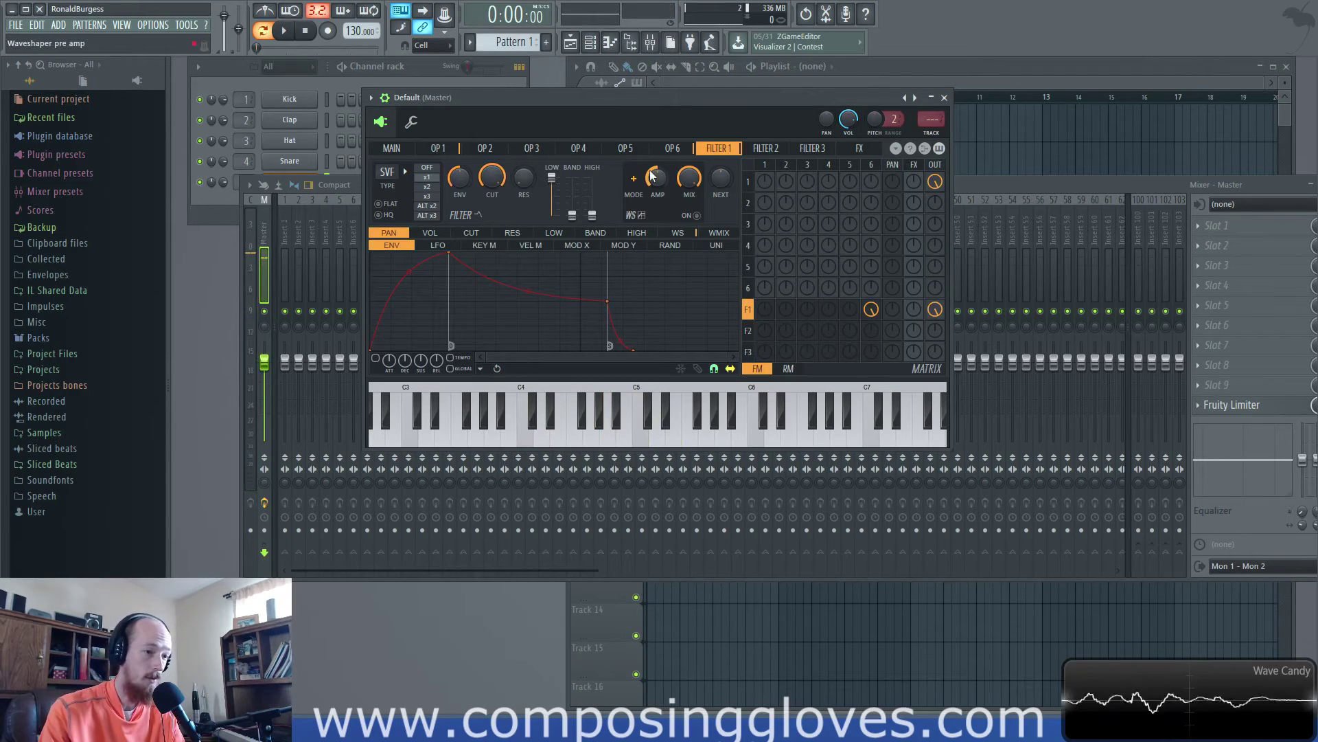
drag(946, 314, 872, 311)
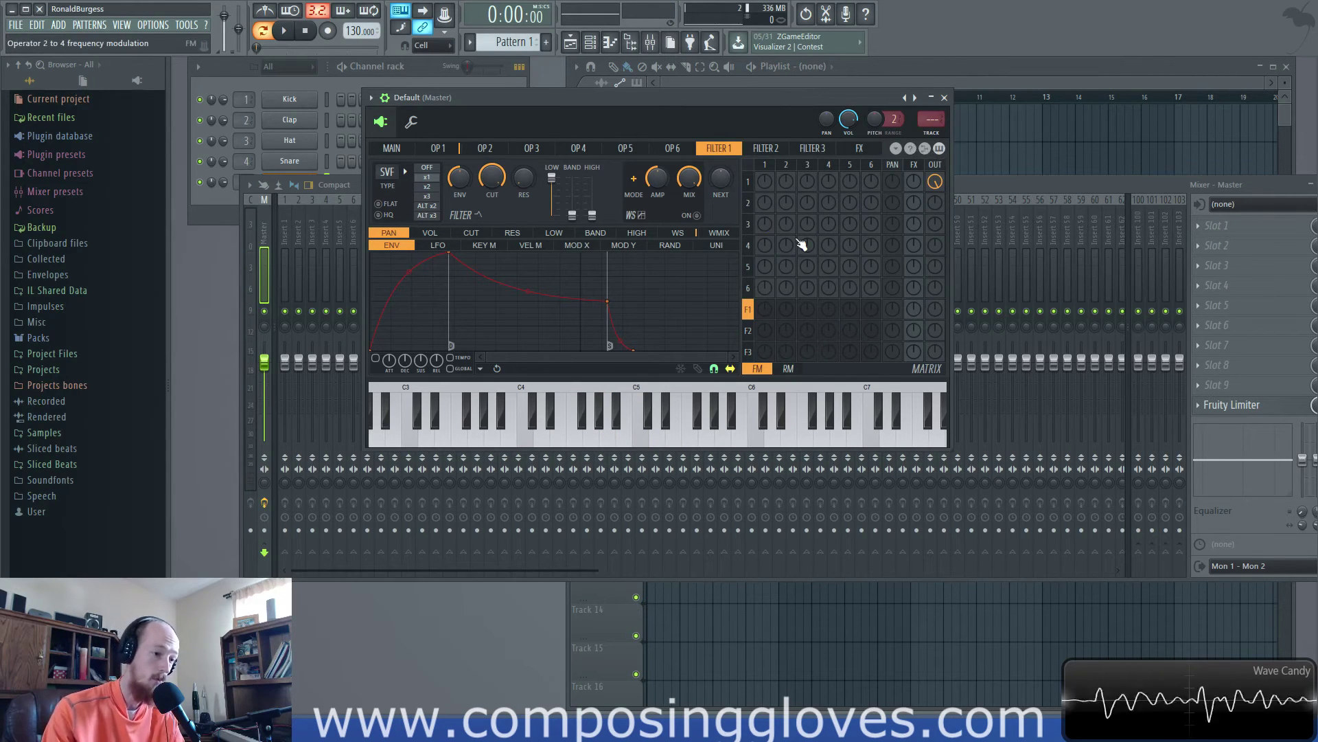
- Switch the matrix to ring modulation levels and try ring modulation feedback on operator 1
click(790, 369)
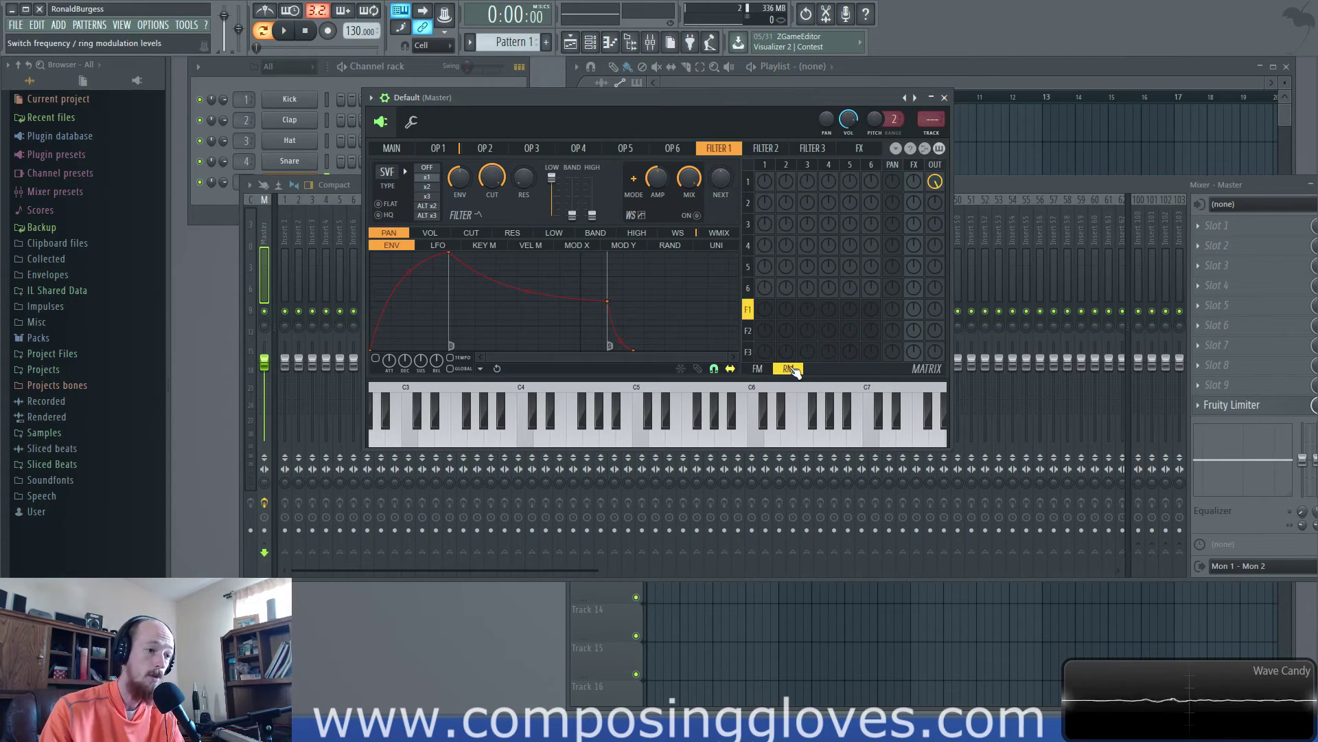
click(748, 182)
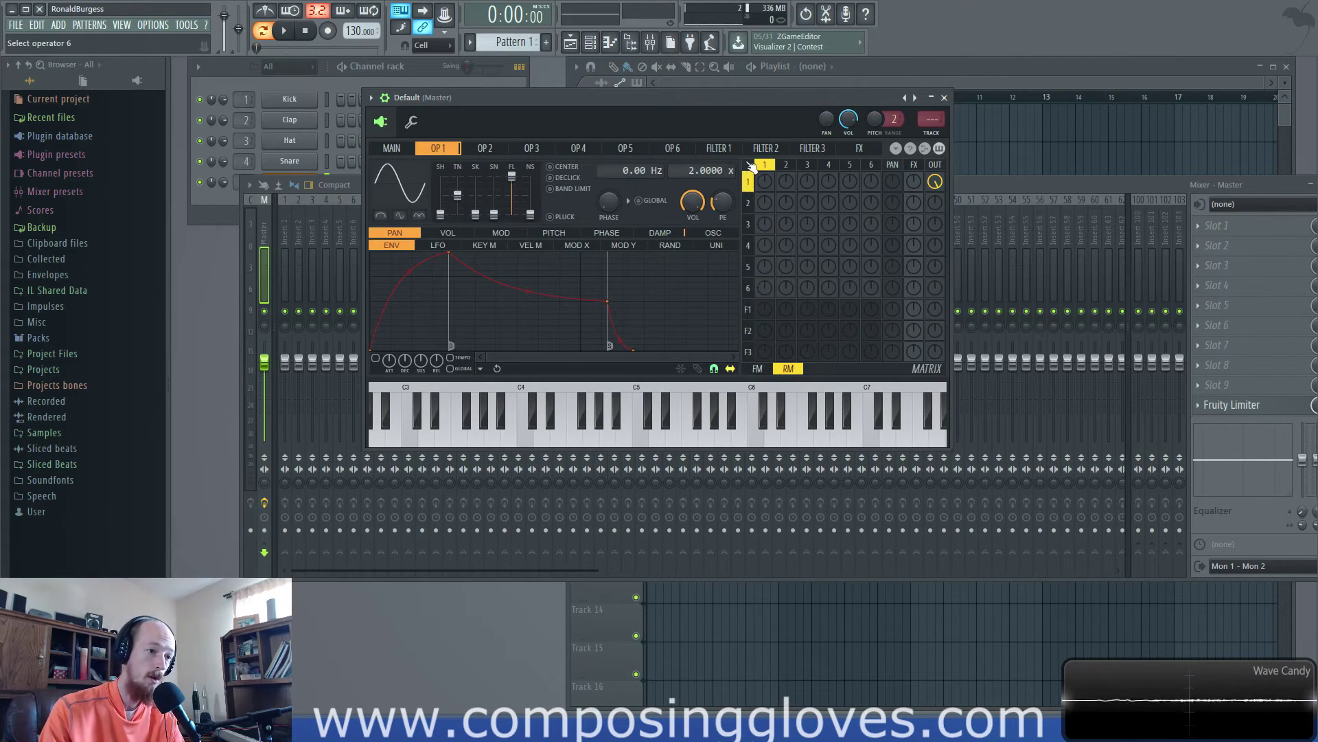
drag(764, 184, 764, 213)
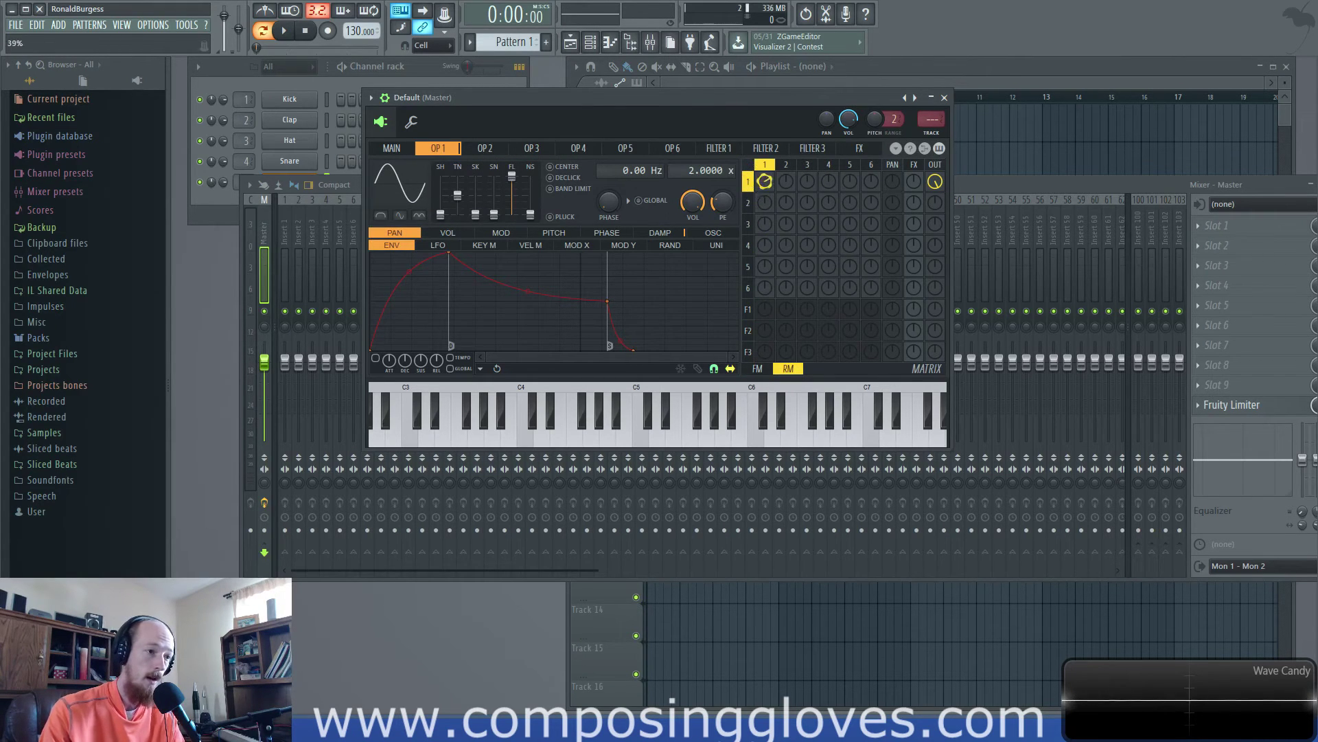
- Route operator 1 into Filter 1, compare its level in FM and RM modes, and make the Sytrus window taller
click(762, 369)
click(768, 371)
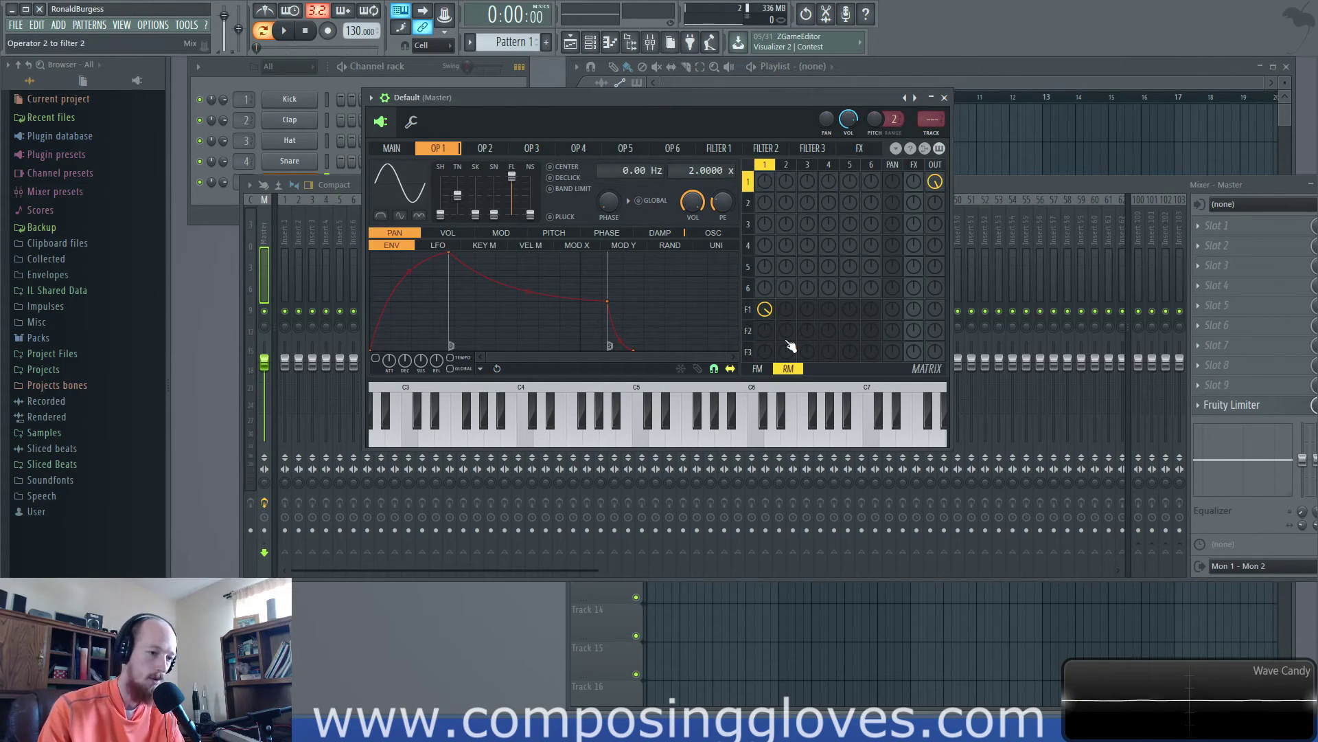
drag(951, 451, 949, 524)
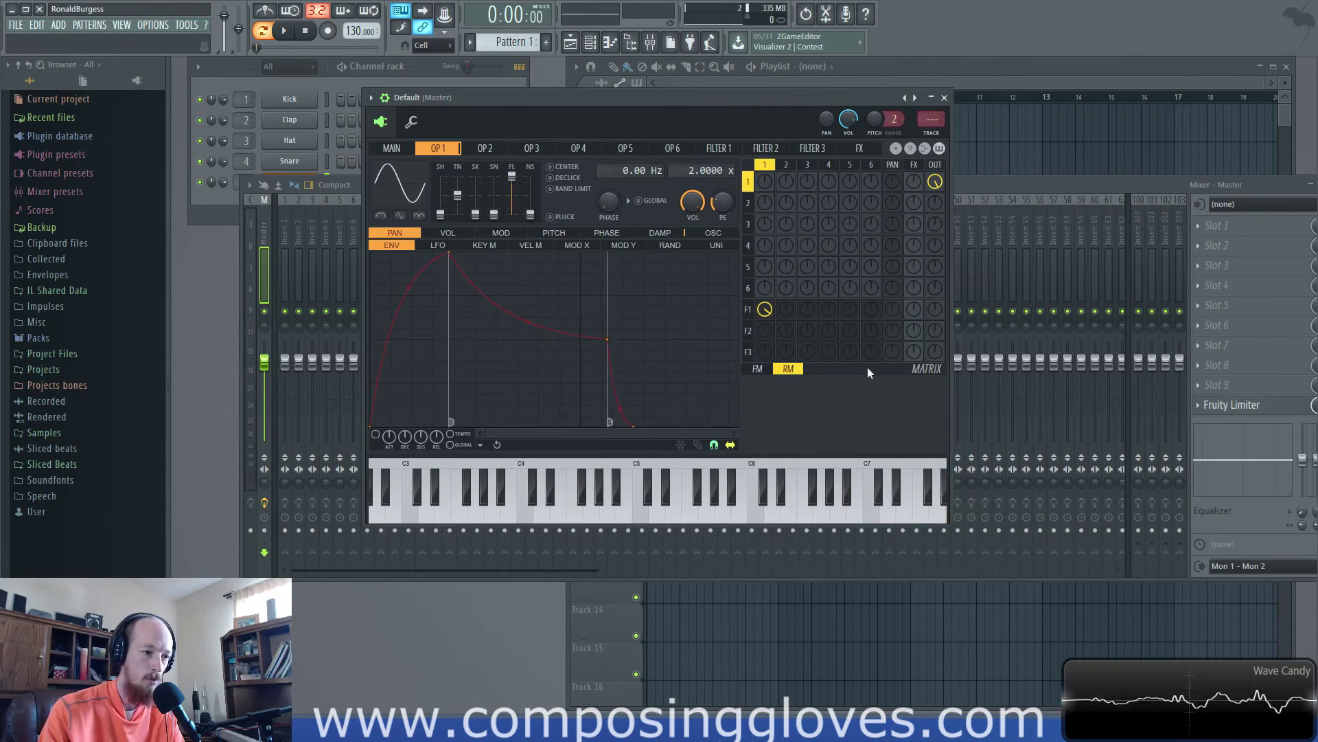
mouse_move(807, 309)
mouse_down()
mouse_move(808, 295)
mouse_move(820, 325)
mouse_up()
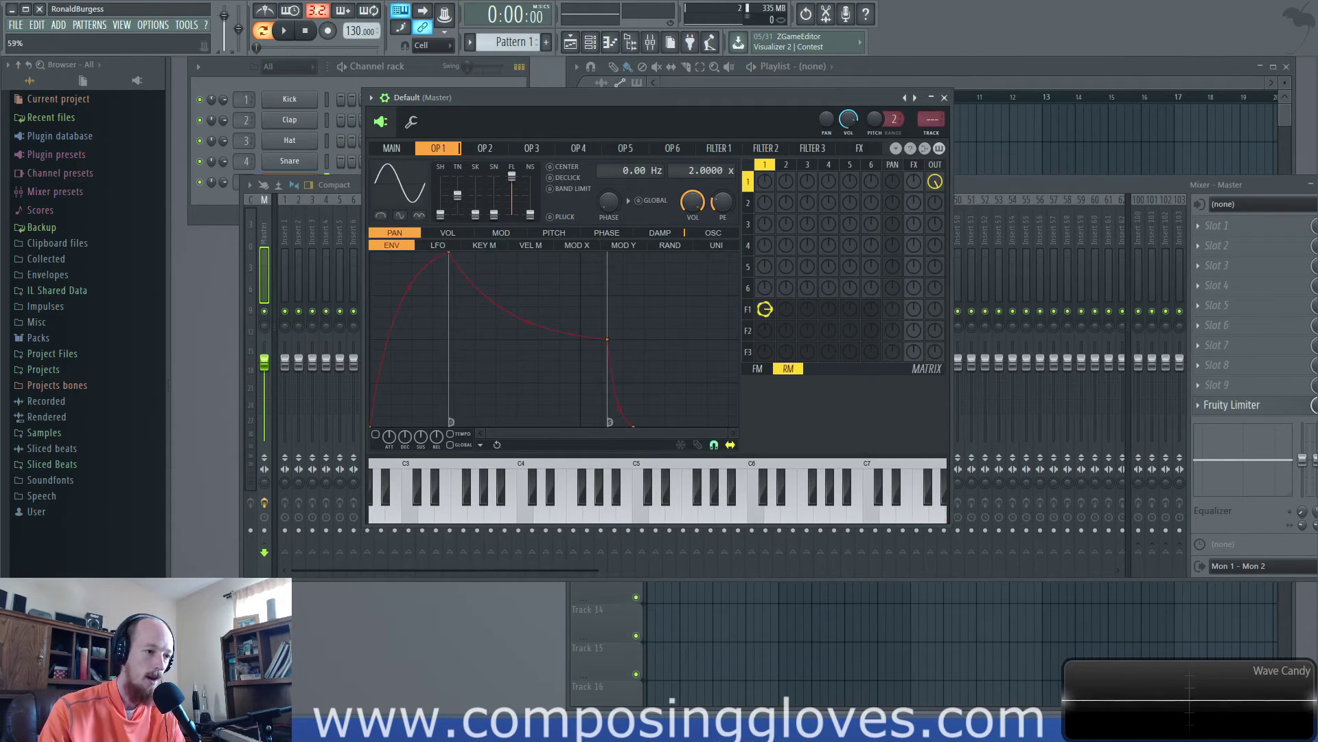
click(756, 369)
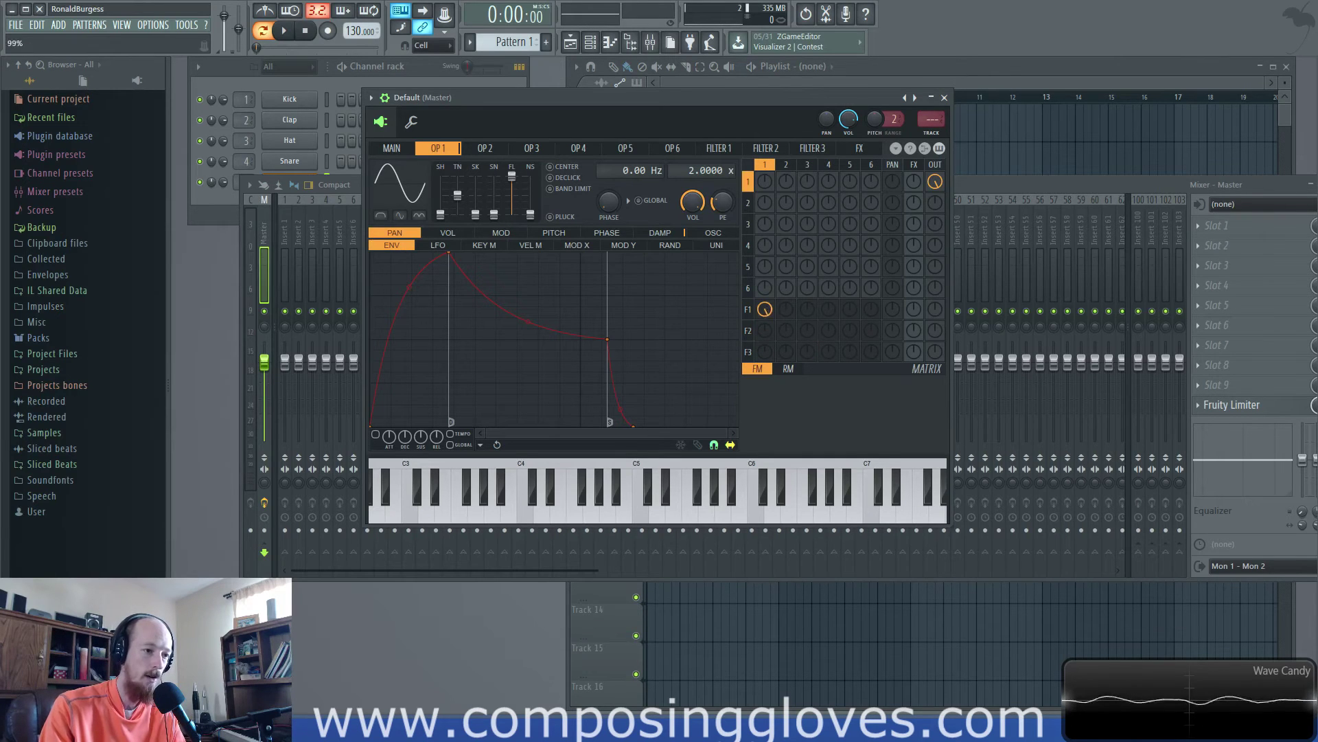
- Route operators 1, 3, 4 and 5 into Filter 3 in RM mode and compare the levels in FM mode
click(787, 368)
drag(773, 315, 772, 302)
drag(766, 357, 855, 347)
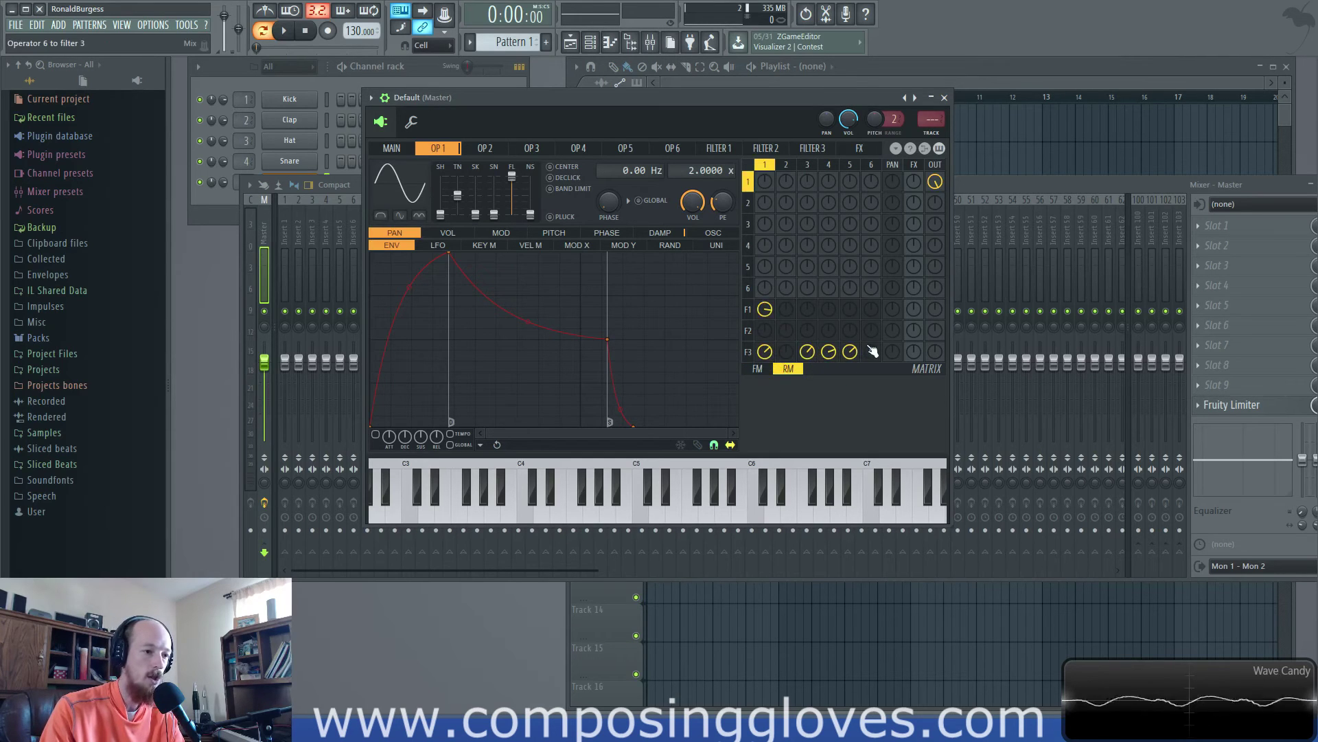
click(759, 369)
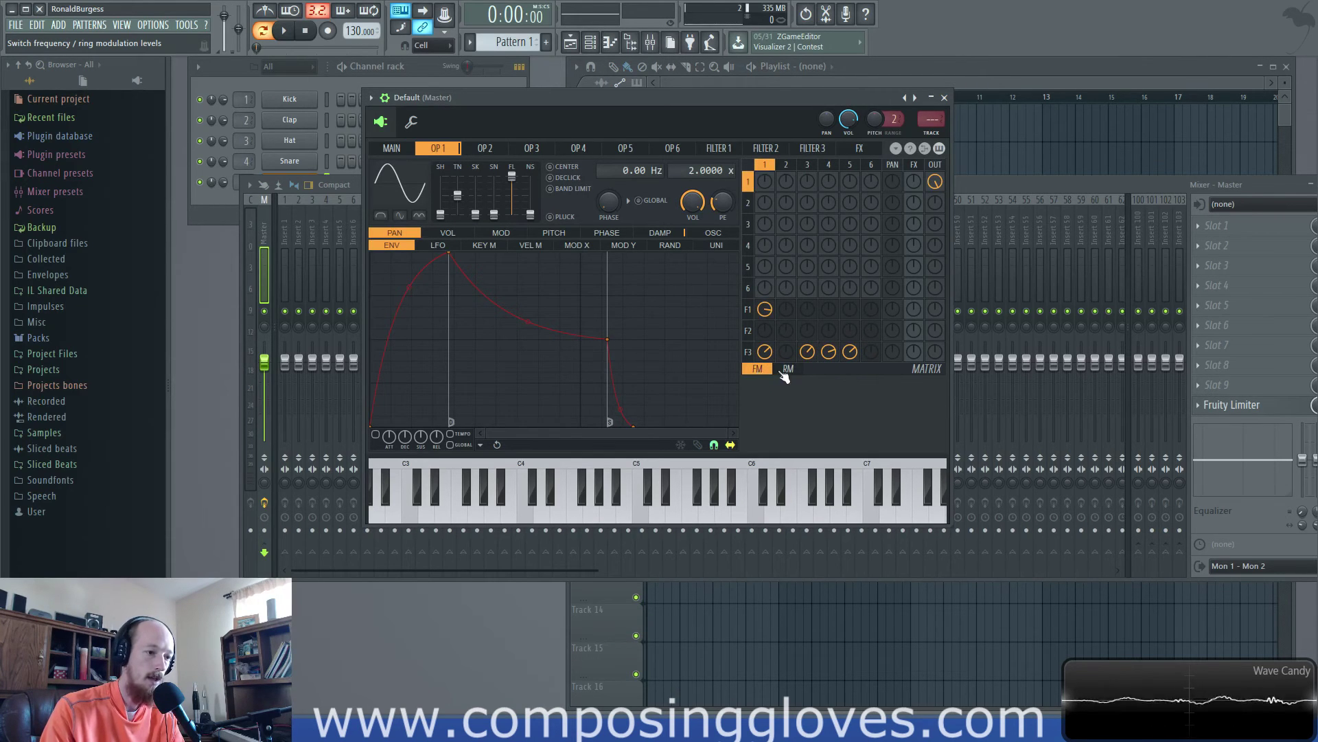
click(787, 371)
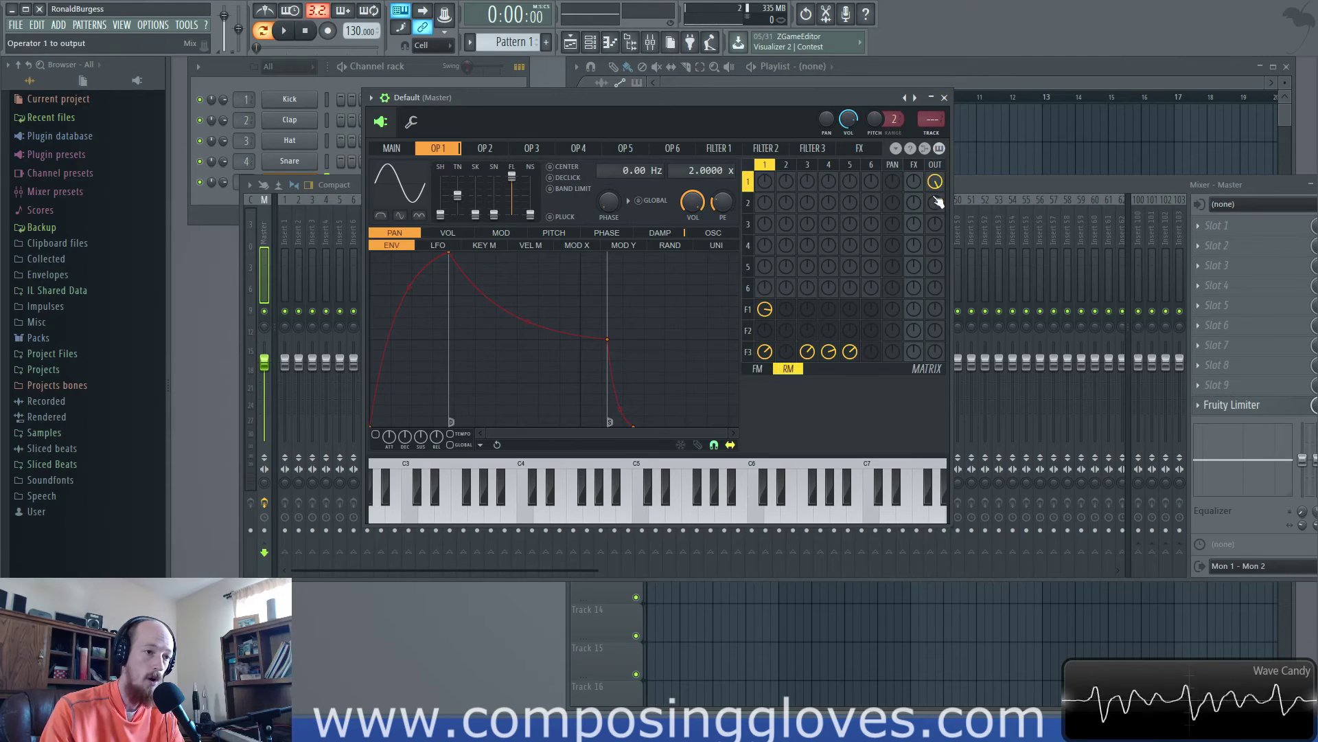
- Raise the output levels of operators 2, 3 and 4 in RM mode, then switch the matrix to FM
drag(935, 227, 935, 219)
drag(935, 247, 935, 239)
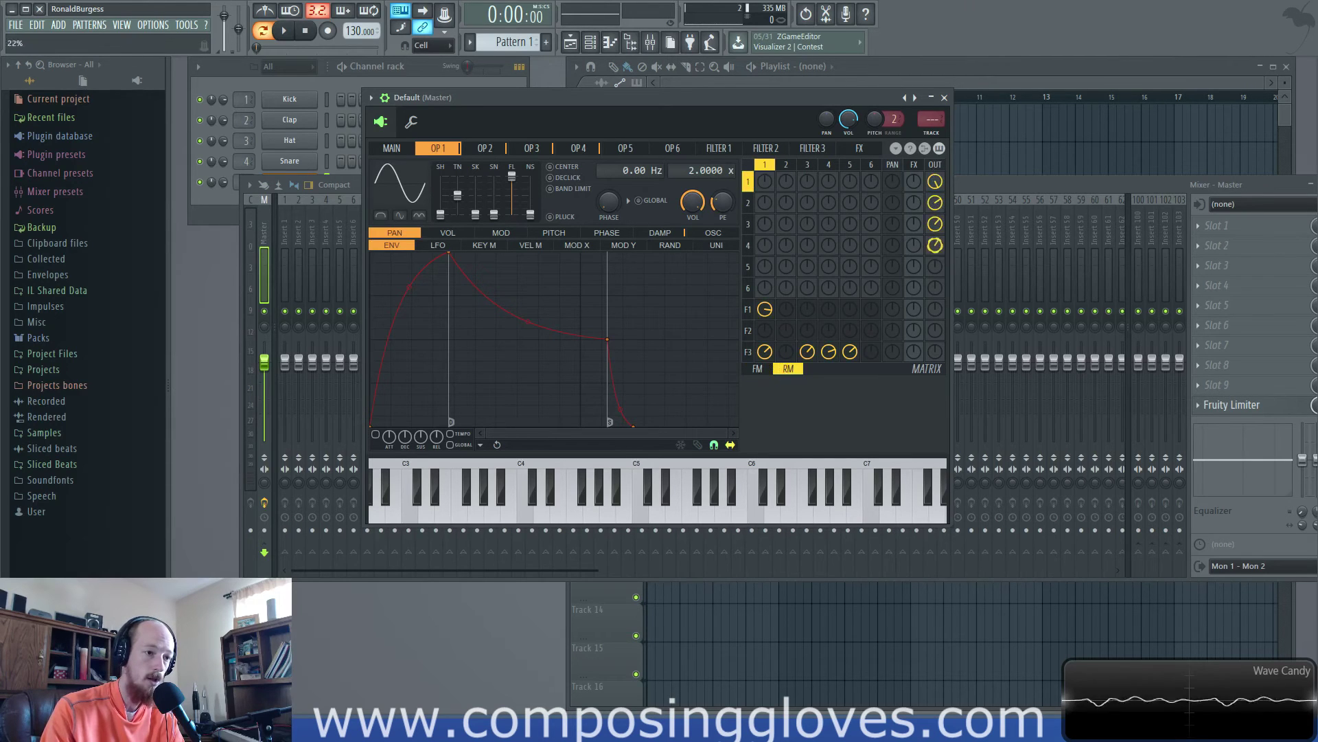
click(758, 369)
- Clear all operator sends into Filters 1 and 3 and turn off the outputs of operators 2, 3 and 4
drag(851, 353, 764, 364)
click(749, 352)
drag(764, 309, 764, 321)
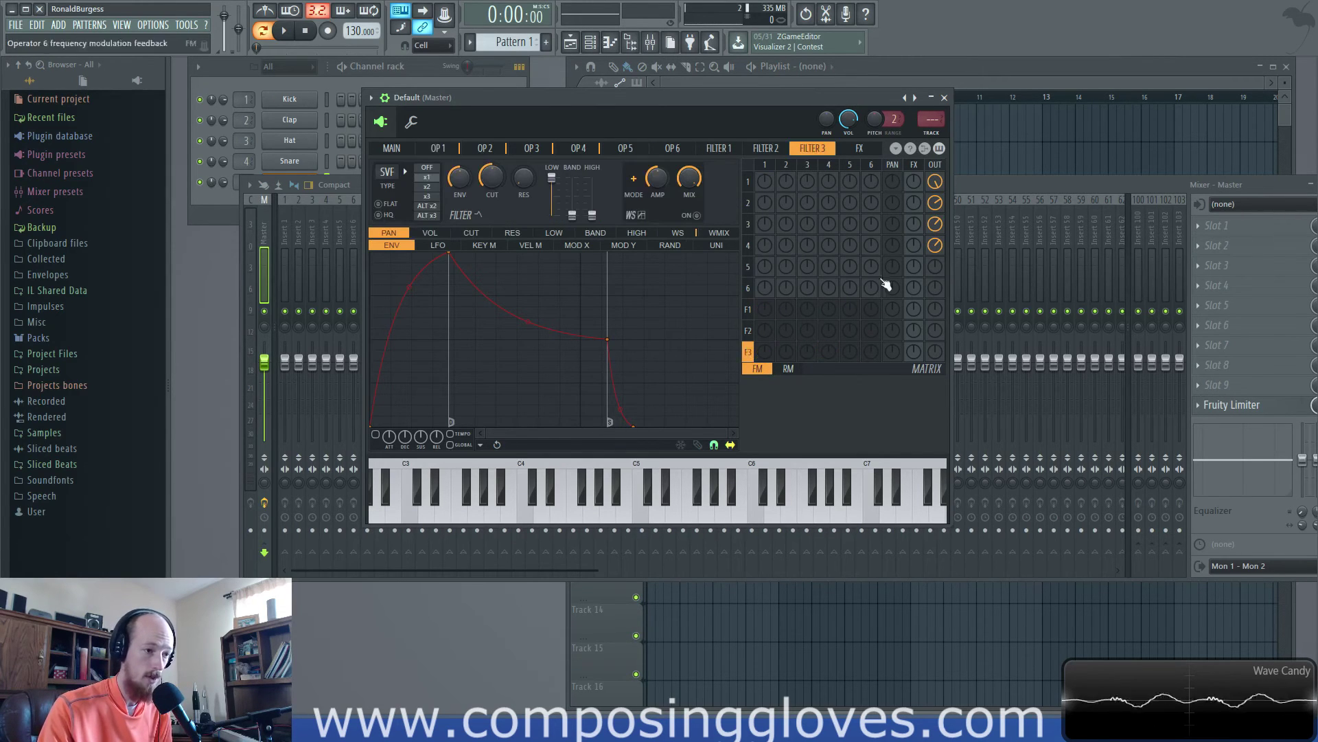
drag(936, 202, 935, 236)
drag(935, 245, 935, 257)
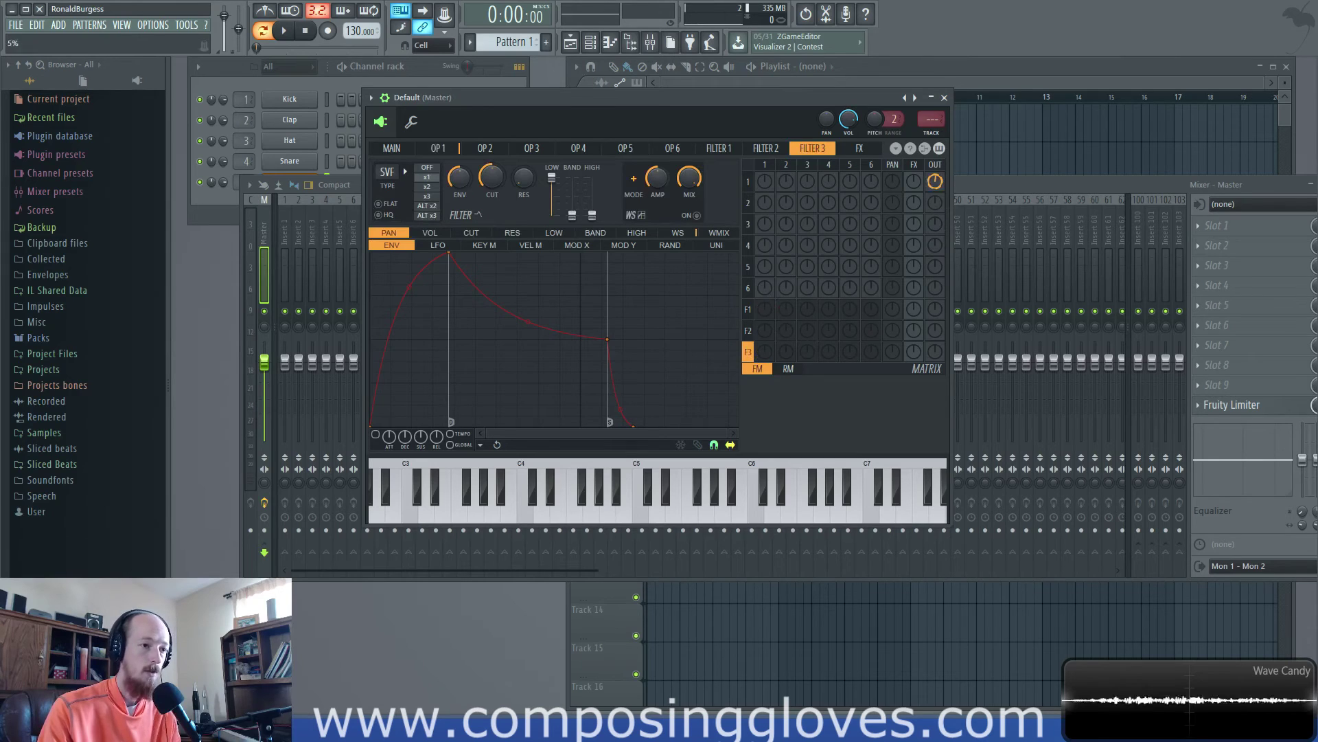
- Switch the matrix to RM and set ring modulation feedback on operators 1, 2, 3 and 4
click(788, 369)
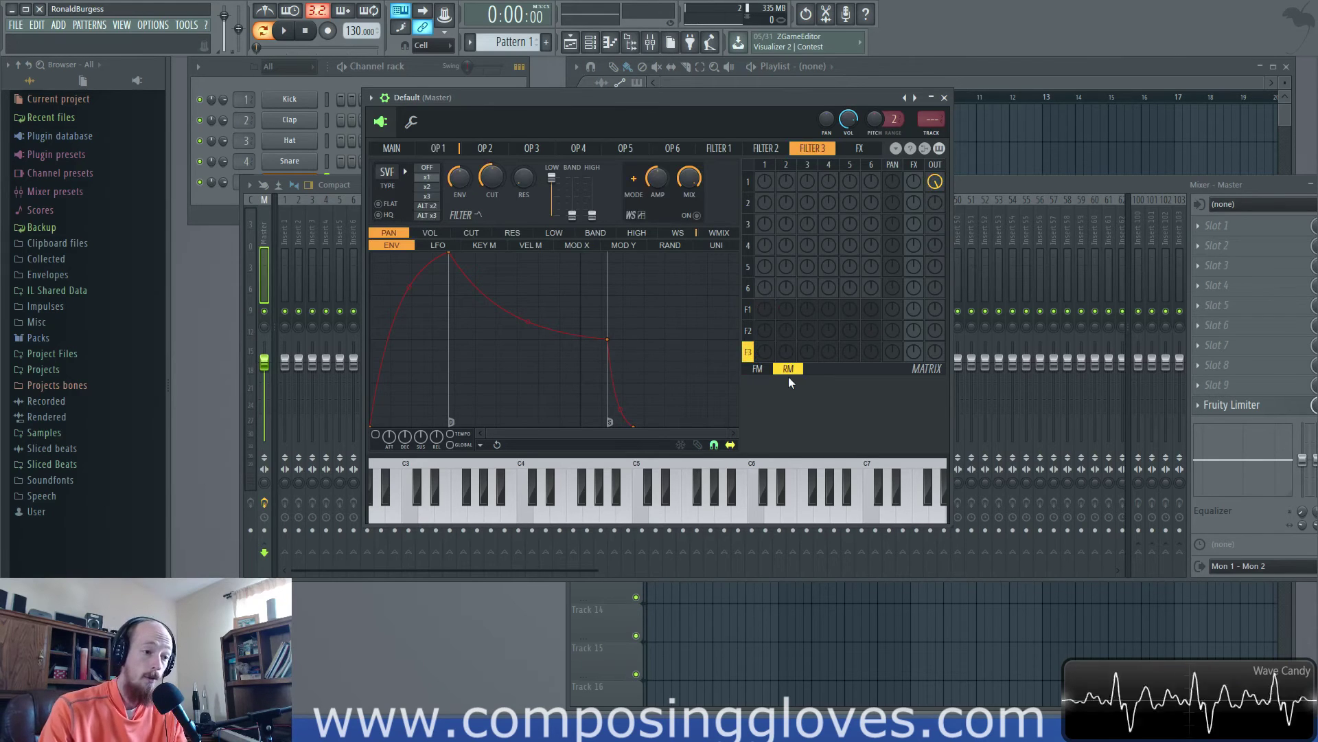
drag(764, 182, 808, 231)
drag(828, 245, 828, 237)
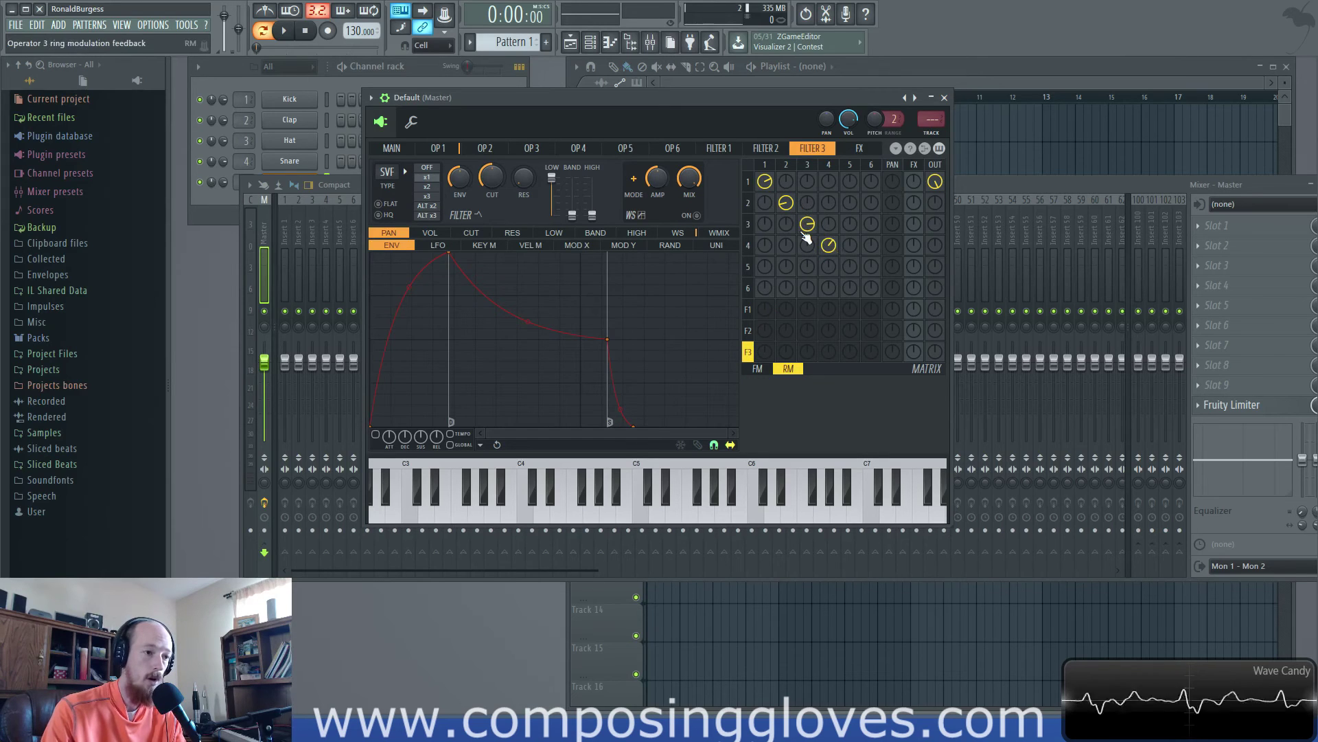
- Compare the matrix in FM and RM modes, then clear the ring modulation feedback on operators 1, 2, 3 and 4
click(758, 369)
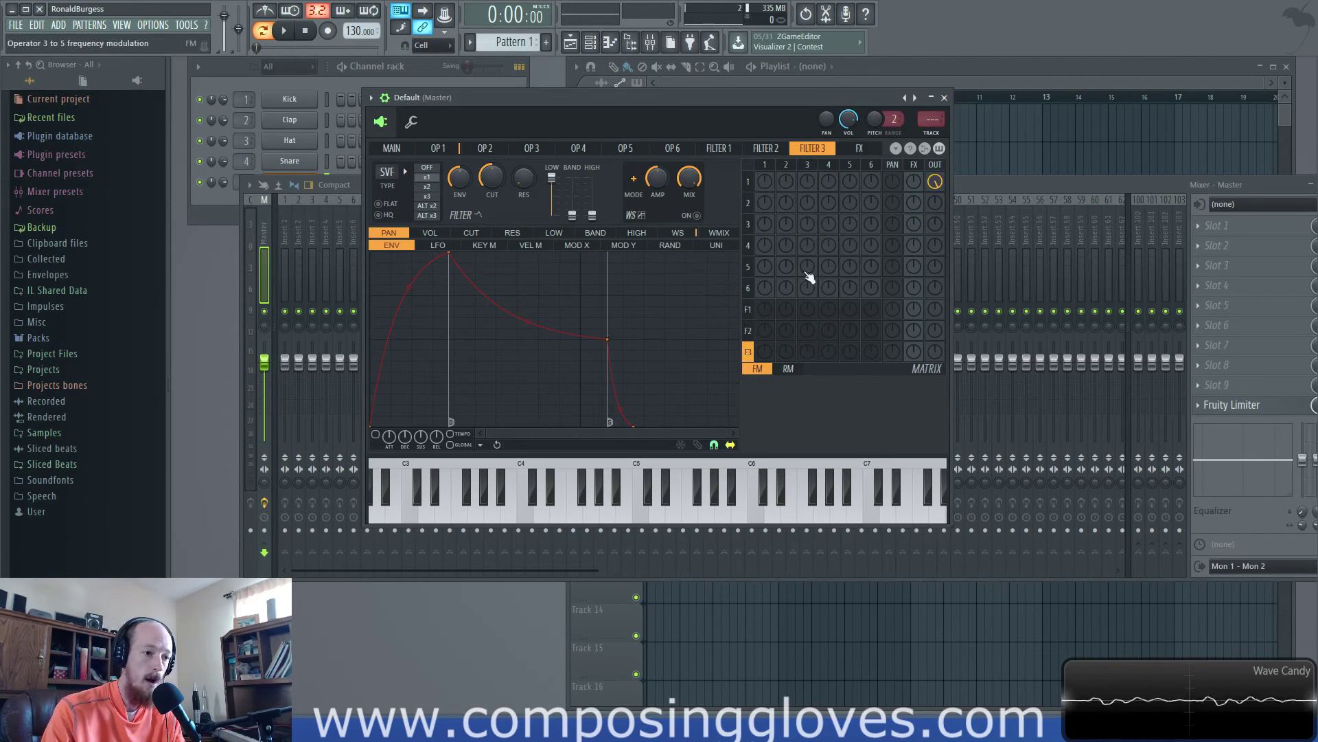
click(788, 369)
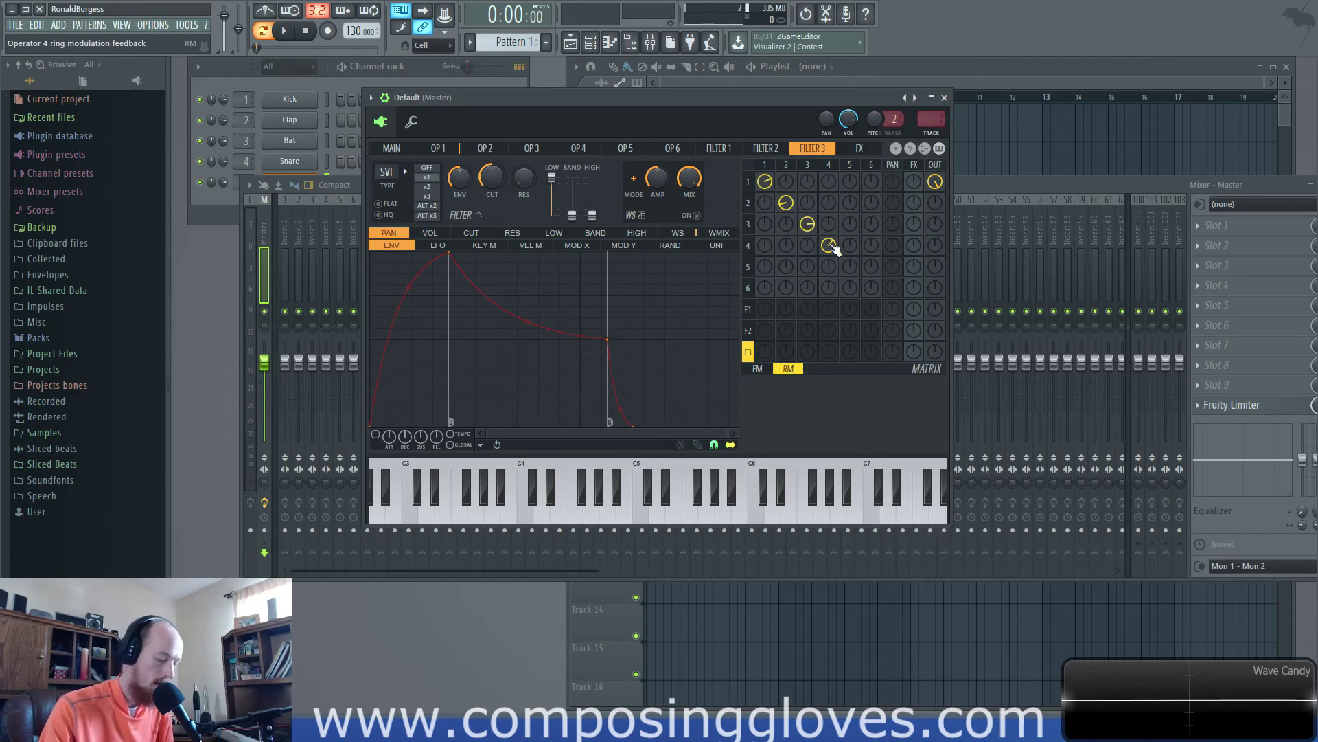
drag(829, 246, 786, 218)
drag(765, 182, 765, 198)
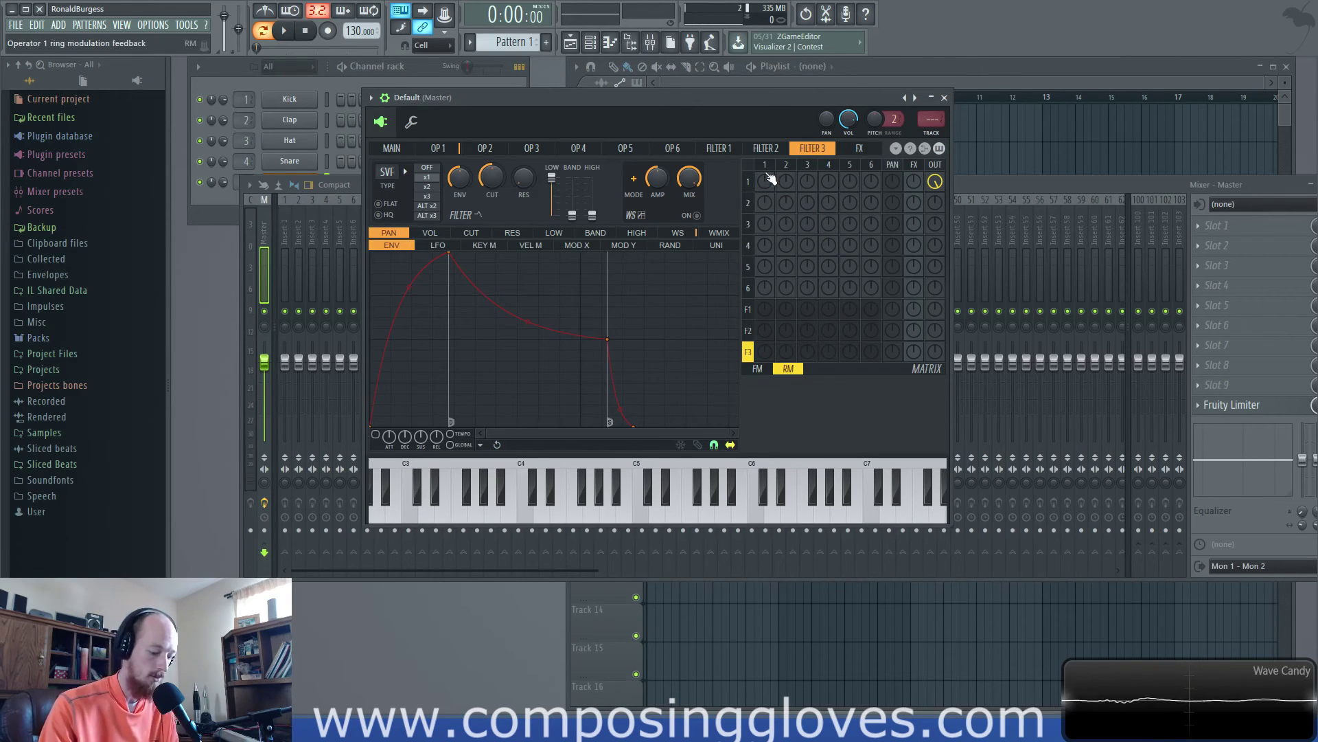
- Select various operators and Filter 3 through the matrix's row and column labels, ending on operator 1
click(831, 167)
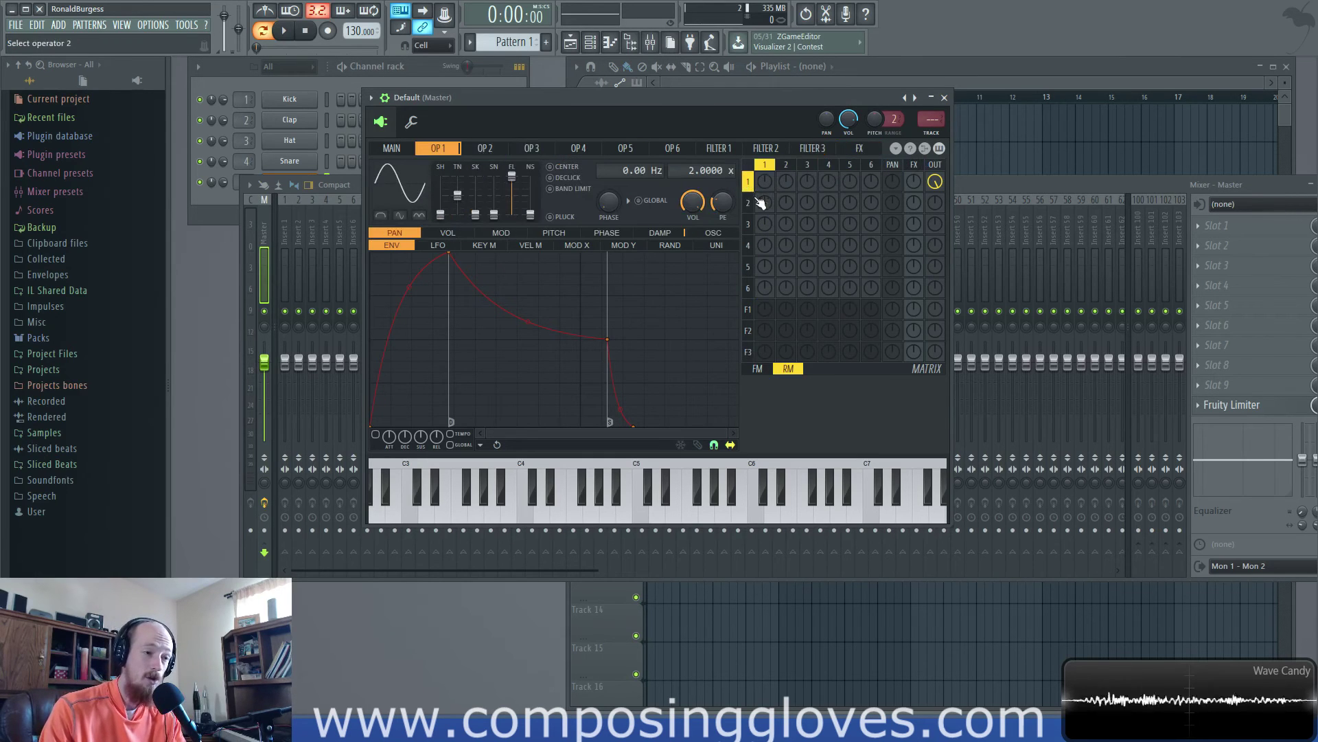
click(747, 351)
click(747, 181)
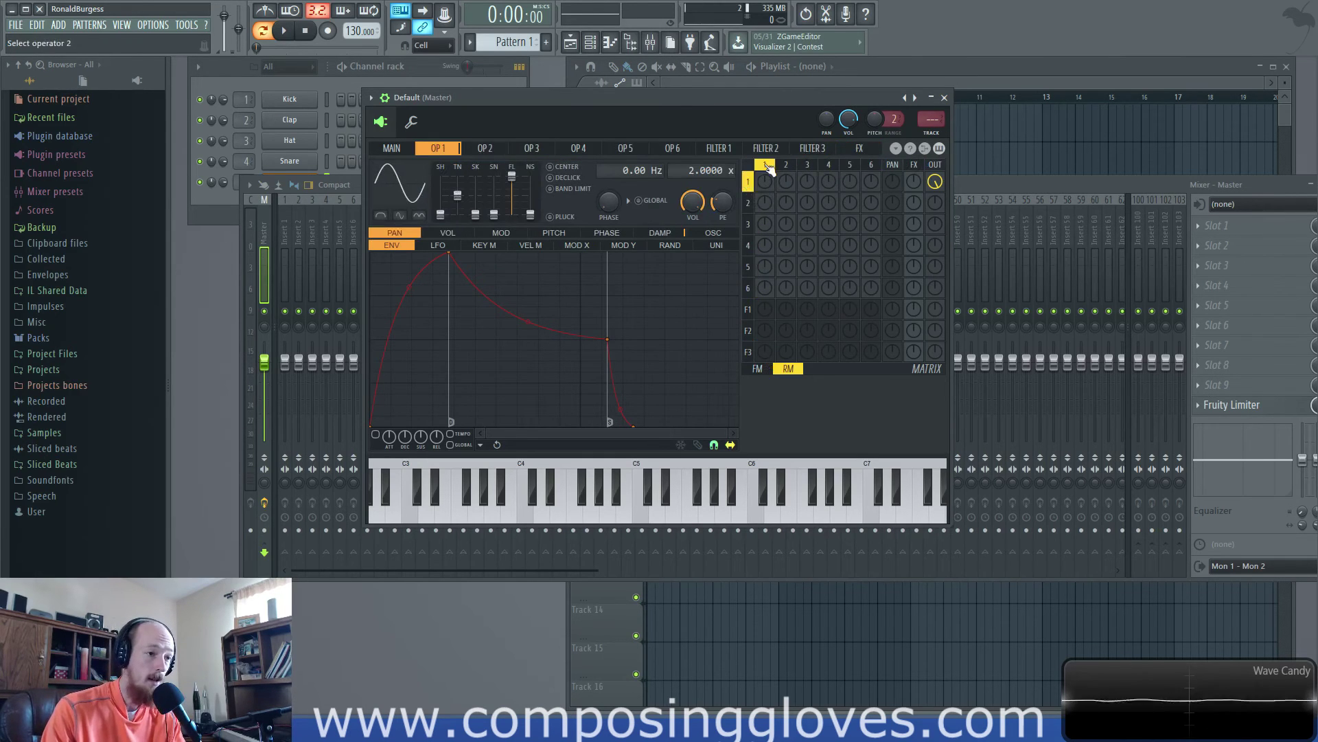
click(870, 165)
click(807, 164)
click(748, 181)
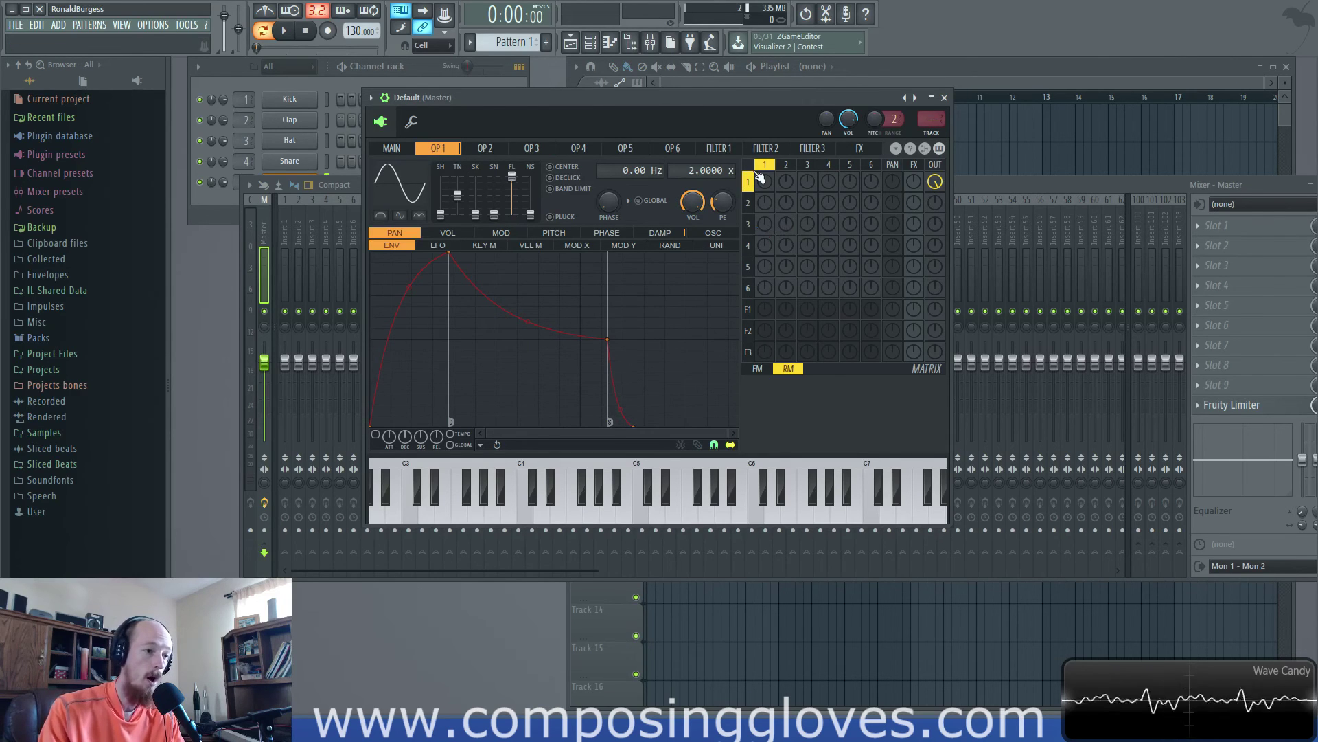
- Switch the matrix to FM and set the frequency modulation from operator 1 to operator 2 to about 22%
click(761, 371)
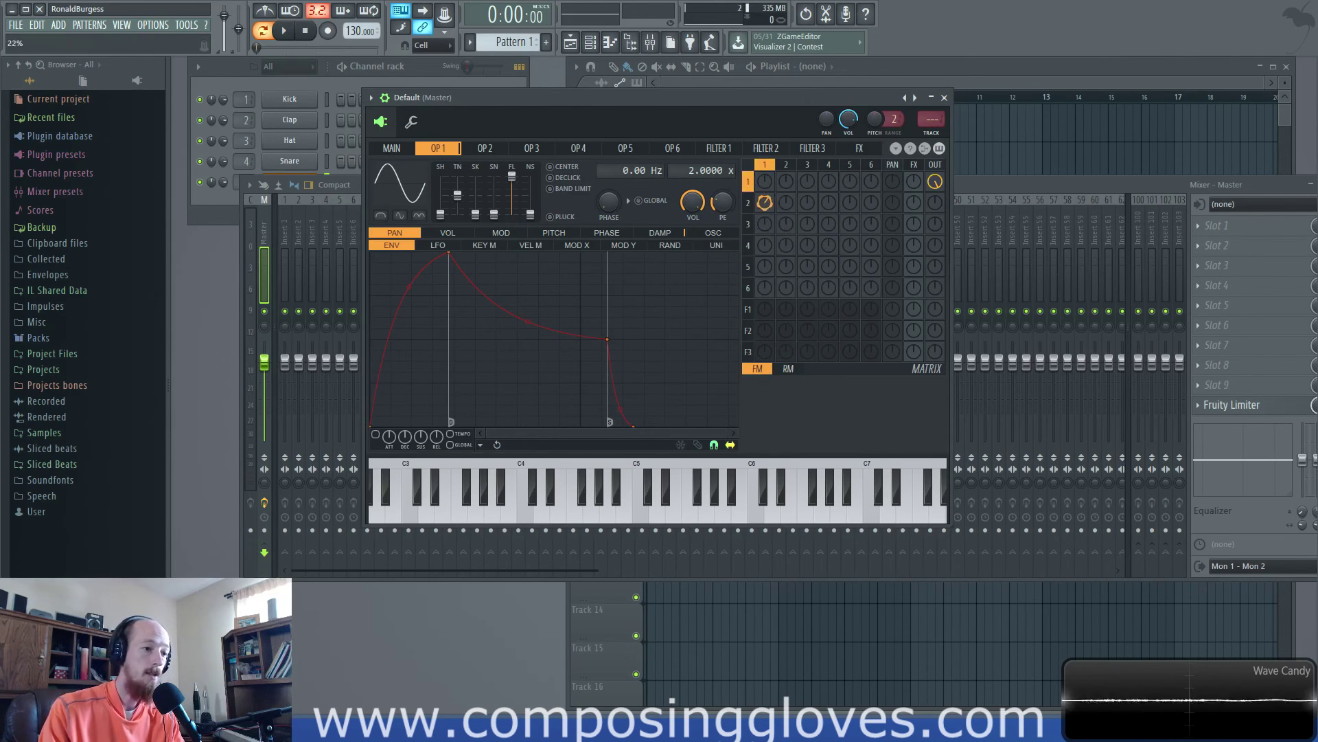